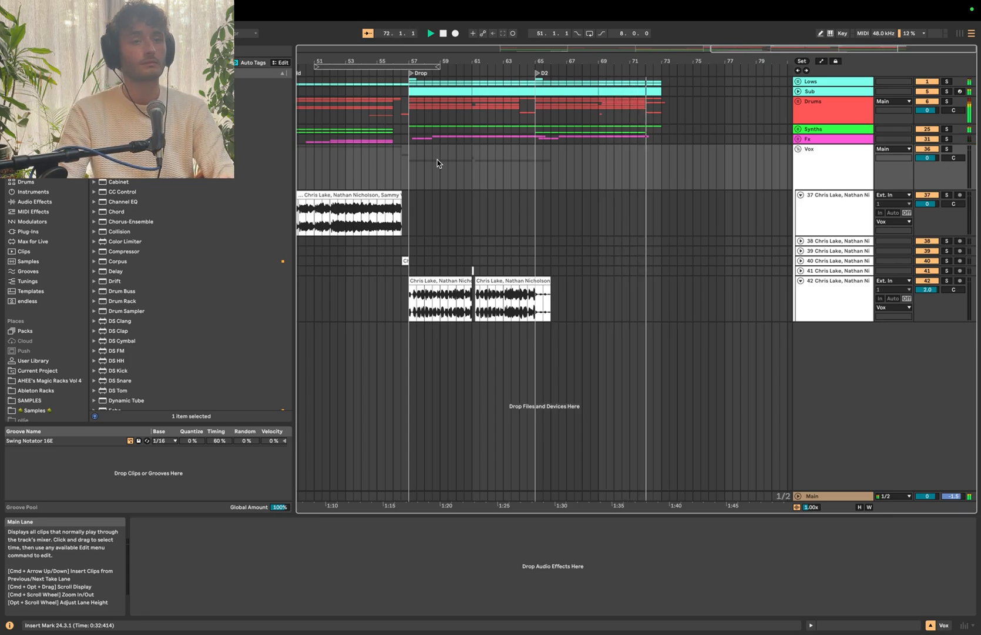
- Expand the Synths group and audition the soloed Piano Chords clip in the Intro
{"action": "key", "text": "space"}
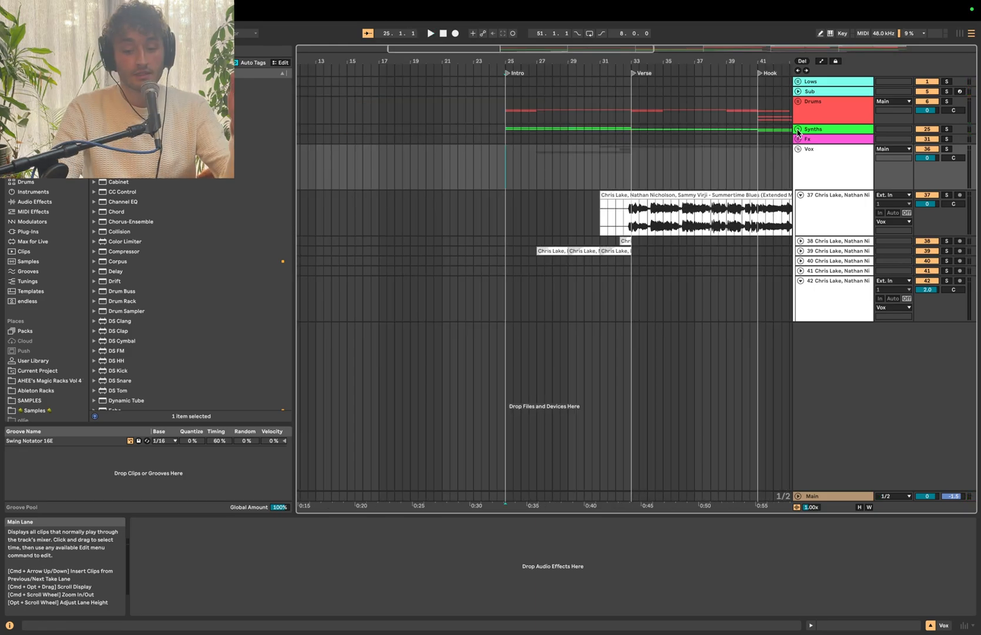
{"action": "left_click", "coordinate": [798, 128]}
{"action": "left_click", "coordinate": [549, 184]}
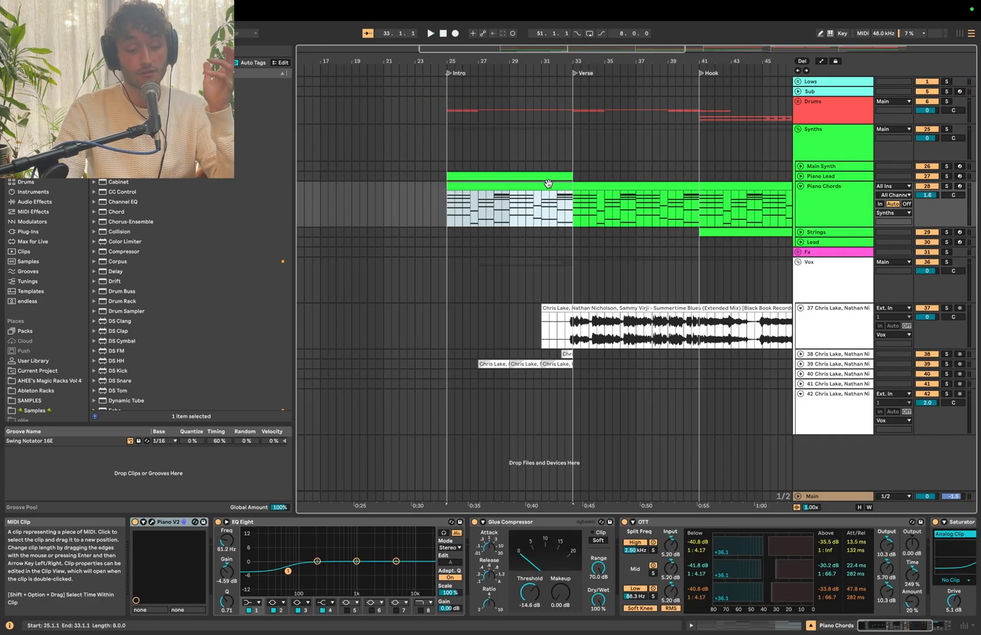
{"action": "key", "text": "space"}
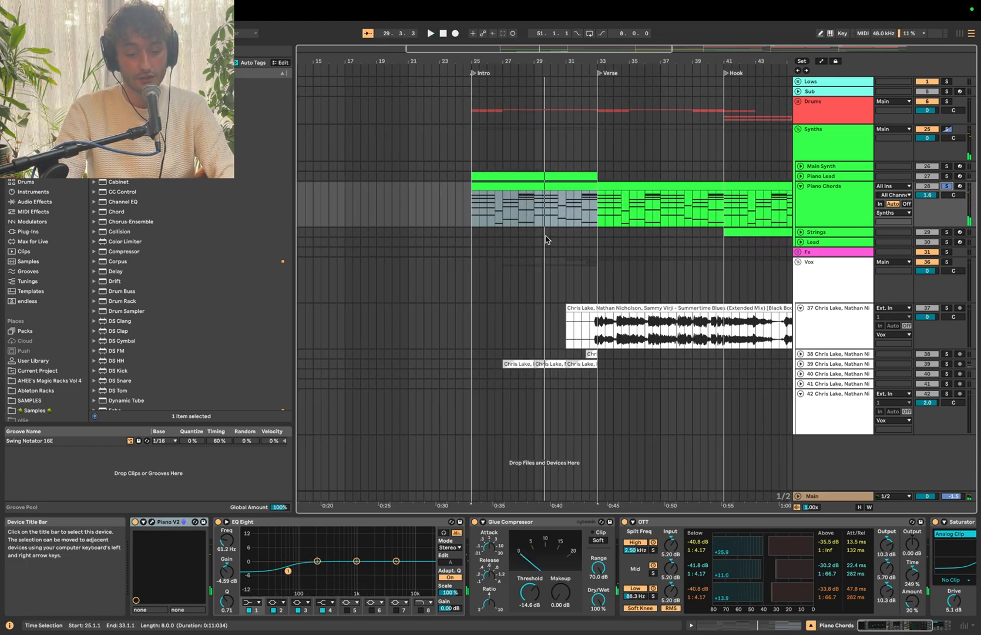
- Unfold the Piano Lead track and play its Intro clip together with the Piano Chords from bar 25
{"action": "left_click", "coordinate": [800, 176]}
{"action": "left_click", "coordinate": [491, 172]}
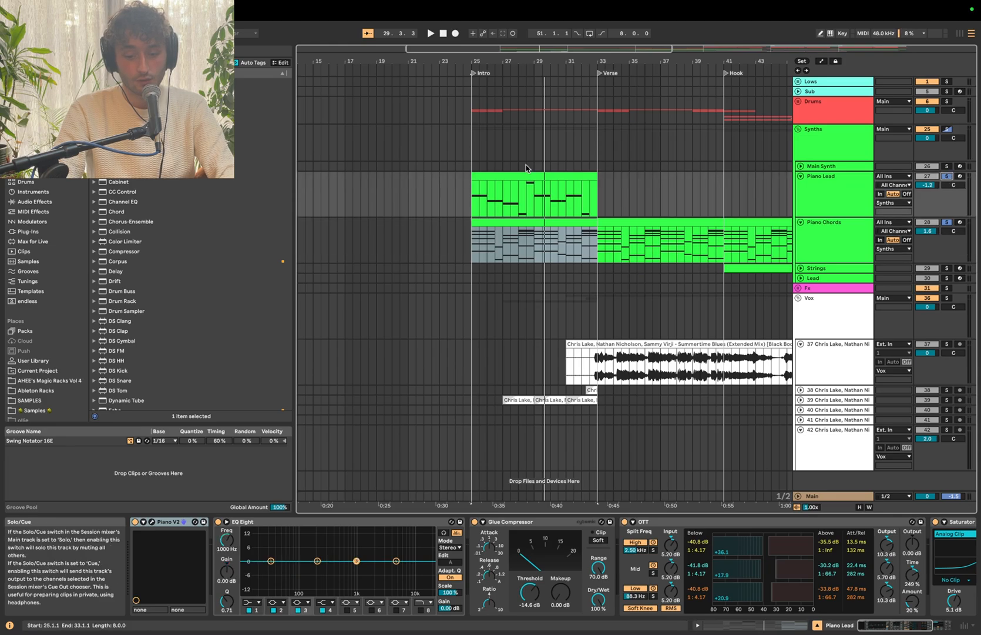
{"action": "scroll", "coordinate": [491, 172], "scroll_direction": "up", "scroll_amount": 5}
{"action": "key", "text": "space"}
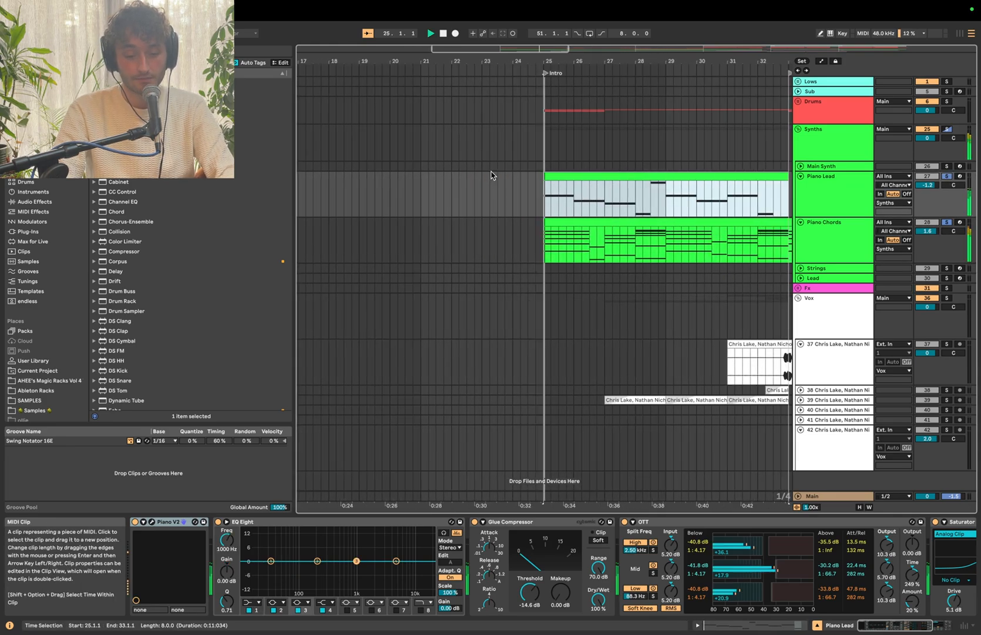
- Examine the MIDI notes of the Piano Lead Intro clip, close the note editor and stop playback
{"action": "double_click", "coordinate": [535, 171]}
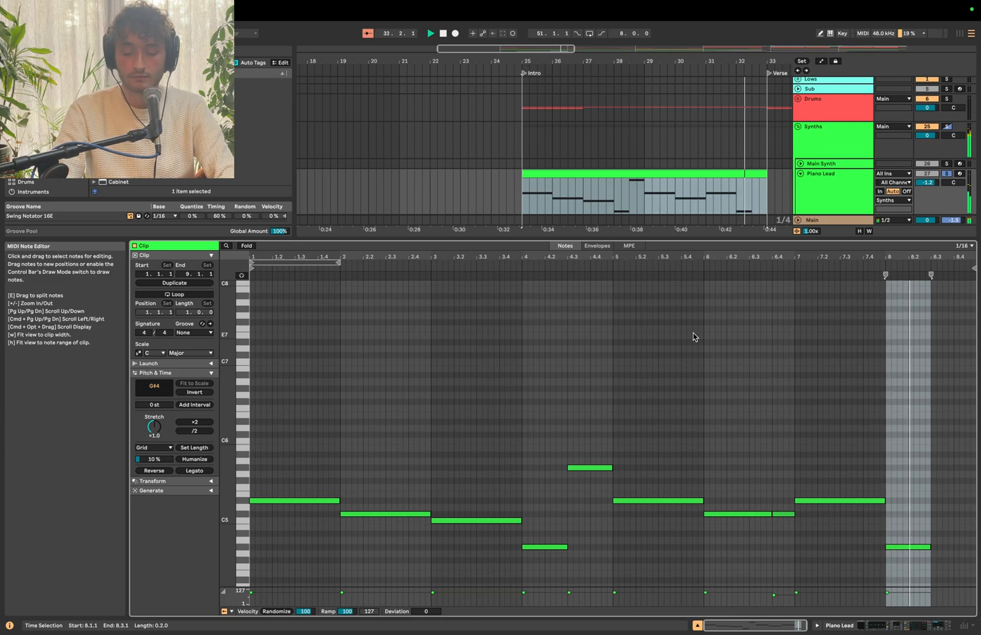
{"action": "key", "text": "shift+Tab"}
{"action": "scroll", "coordinate": [689, 203], "scroll_direction": "right", "scroll_amount": 3}
{"action": "key", "text": "space"}
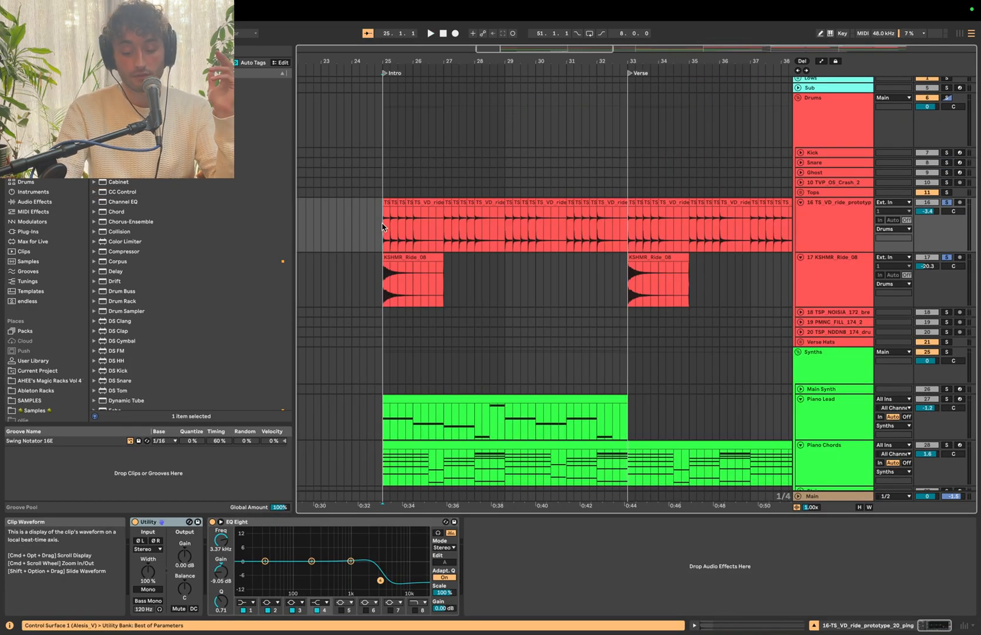
- Audition the soloed TS_VD_ride_prototype and KSHMR_Ride_08 tracks from the start of the Intro
{"action": "scroll", "coordinate": [383, 227], "scroll_direction": "up", "scroll_amount": 5}
{"action": "key", "text": "space"}
{"action": "scroll", "coordinate": [388, 227], "scroll_direction": "left", "scroll_amount": 4}
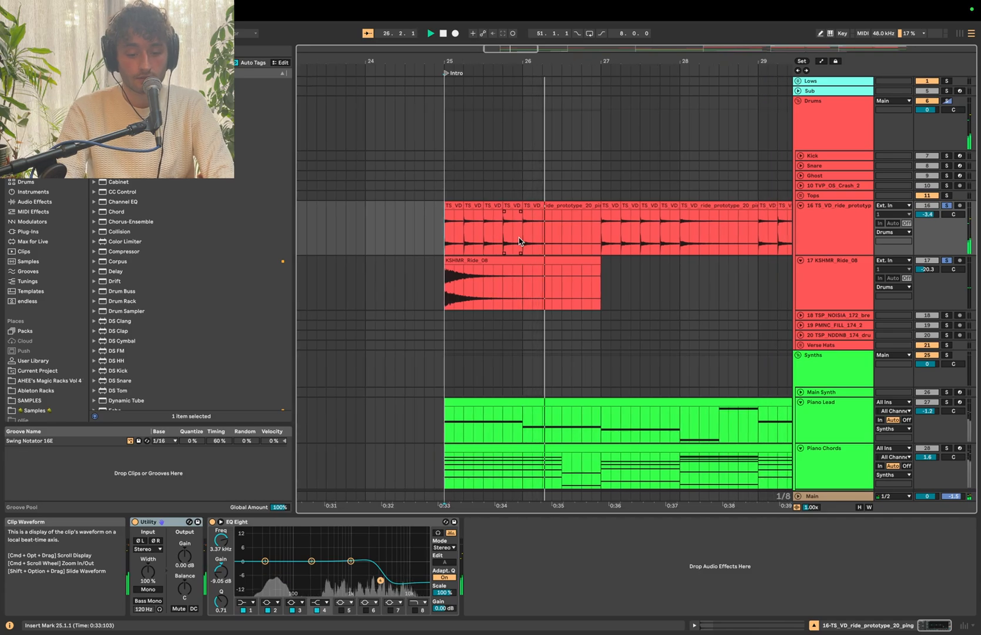
{"action": "key", "text": "space"}
- Examine the alternating ping and tip ride samples in the first bar of the Intro
{"action": "scroll", "coordinate": [391, 231], "scroll_direction": "up", "scroll_amount": 3}
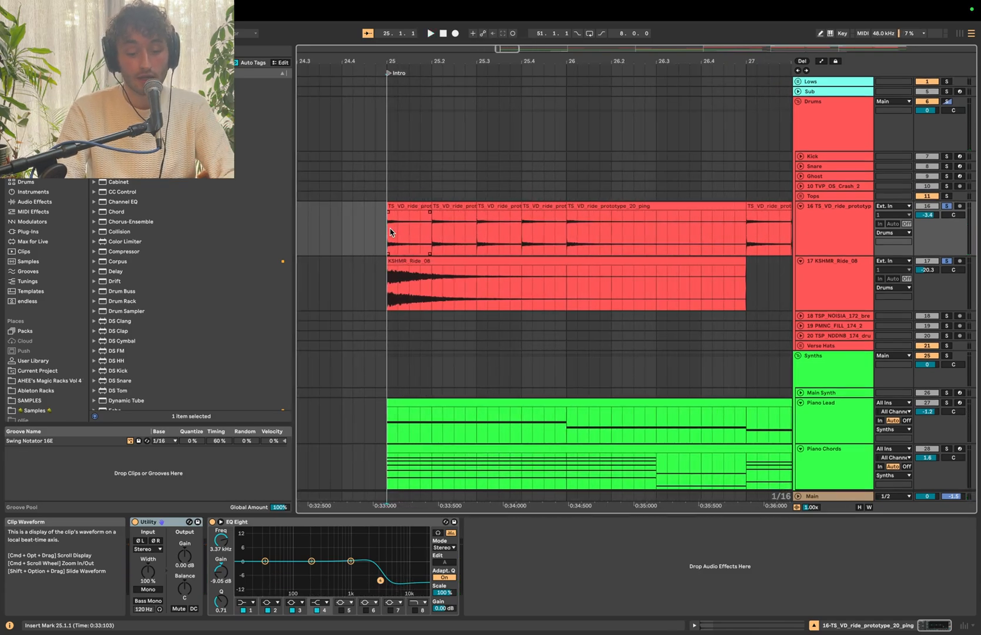
{"action": "scroll", "coordinate": [392, 233], "scroll_direction": "up", "scroll_amount": 4}
{"action": "left_click", "coordinate": [617, 206]}
{"action": "left_click", "coordinate": [420, 205]}
{"action": "left_click", "coordinate": [523, 205]}
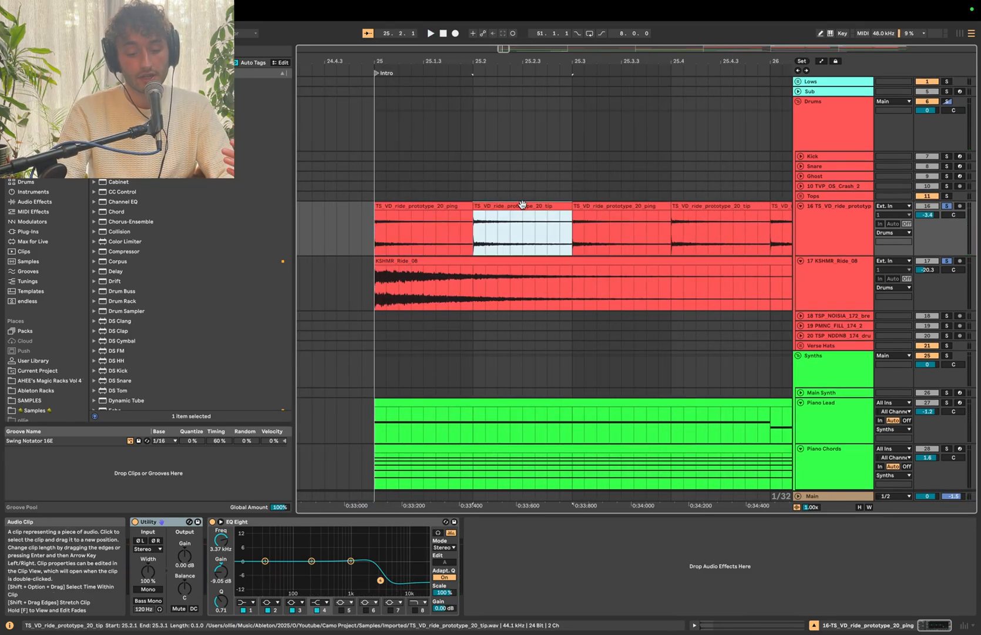
{"action": "left_click", "coordinate": [417, 205]}
{"action": "left_click", "coordinate": [522, 205]}
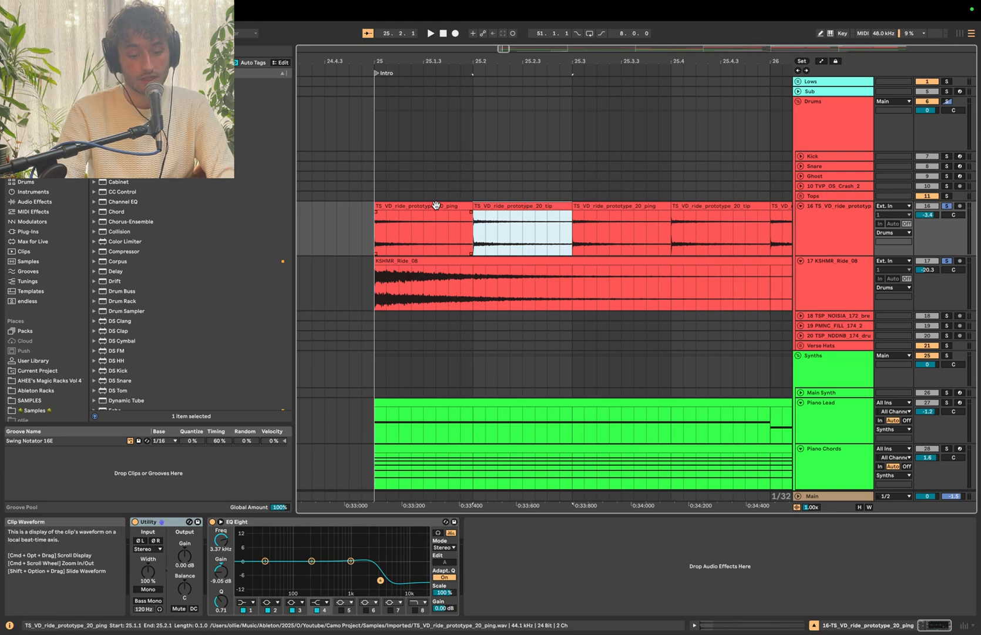
{"action": "left_click", "coordinate": [436, 205]}
{"action": "left_click", "coordinate": [607, 204]}
{"action": "left_click", "coordinate": [523, 205]}
{"action": "left_click", "coordinate": [727, 202]}
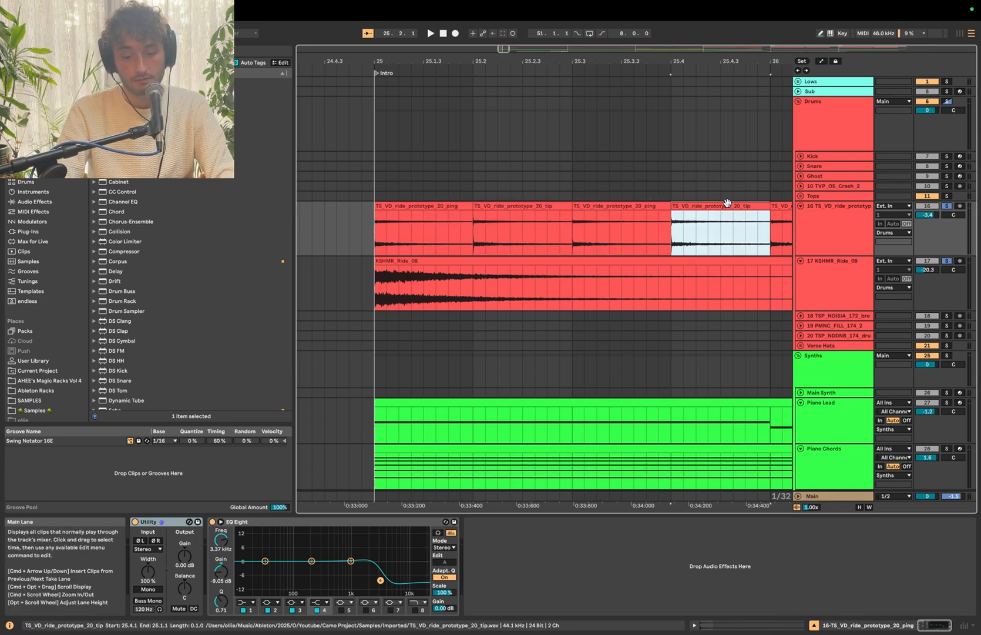
- Play the full arrangement from bar 25 without solos and follow the Intro tracks towards the Verse
{"action": "scroll", "coordinate": [640, 217], "scroll_direction": "down", "scroll_amount": 4}
{"action": "left_click", "coordinate": [569, 229]}
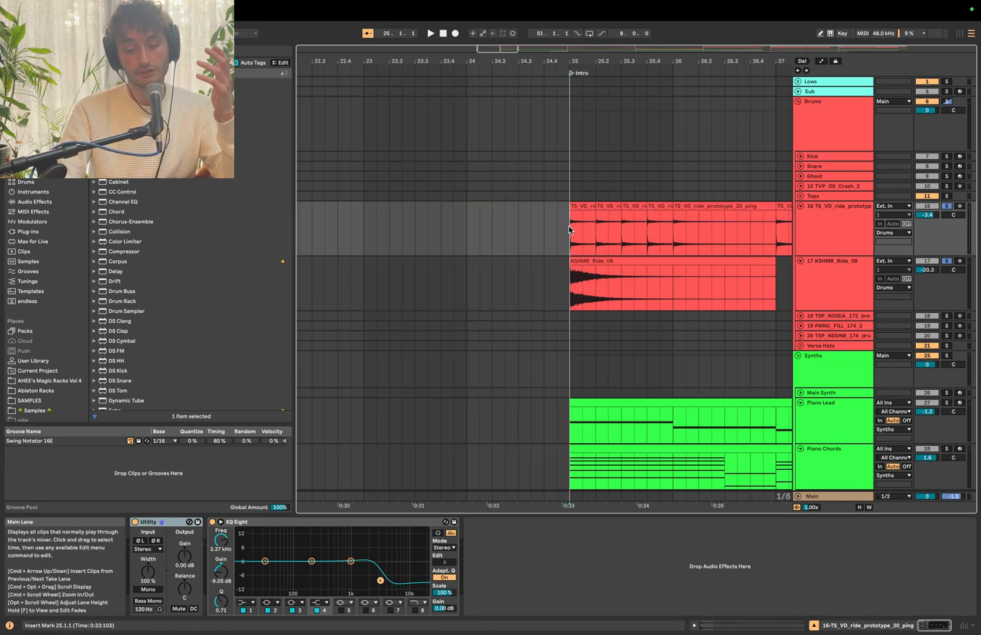
{"action": "scroll", "coordinate": [568, 229], "scroll_direction": "right", "scroll_amount": 2}
{"action": "left_click", "coordinate": [542, 201]}
{"action": "key", "text": "super+d"}
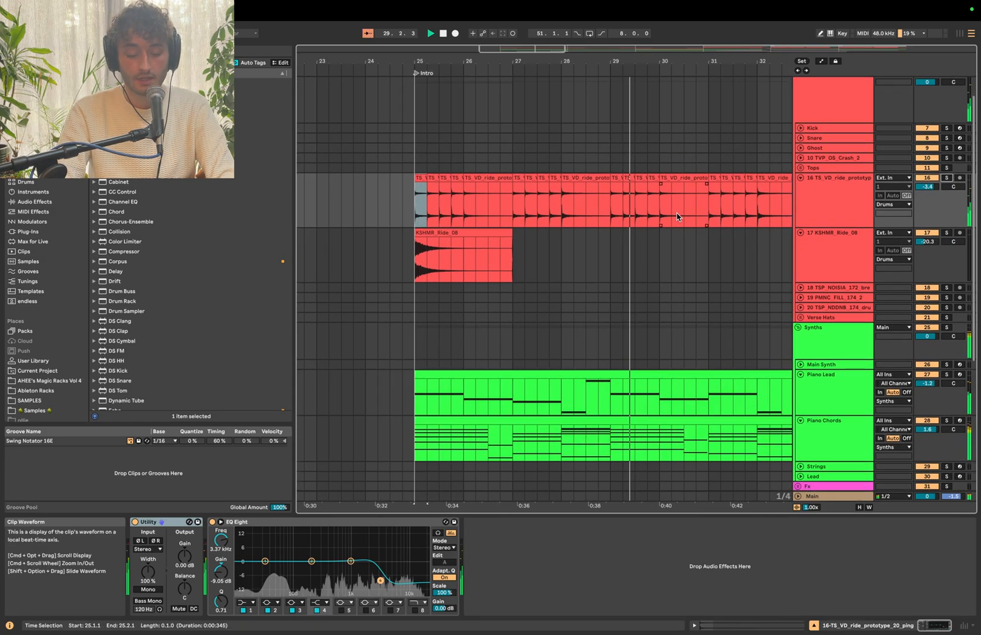
{"action": "scroll", "coordinate": [678, 217], "scroll_direction": "down", "scroll_amount": 4}
{"action": "scroll", "coordinate": [677, 217], "scroll_direction": "right", "scroll_amount": 5}
{"action": "scroll", "coordinate": [678, 217], "scroll_direction": "down", "scroll_amount": 2}
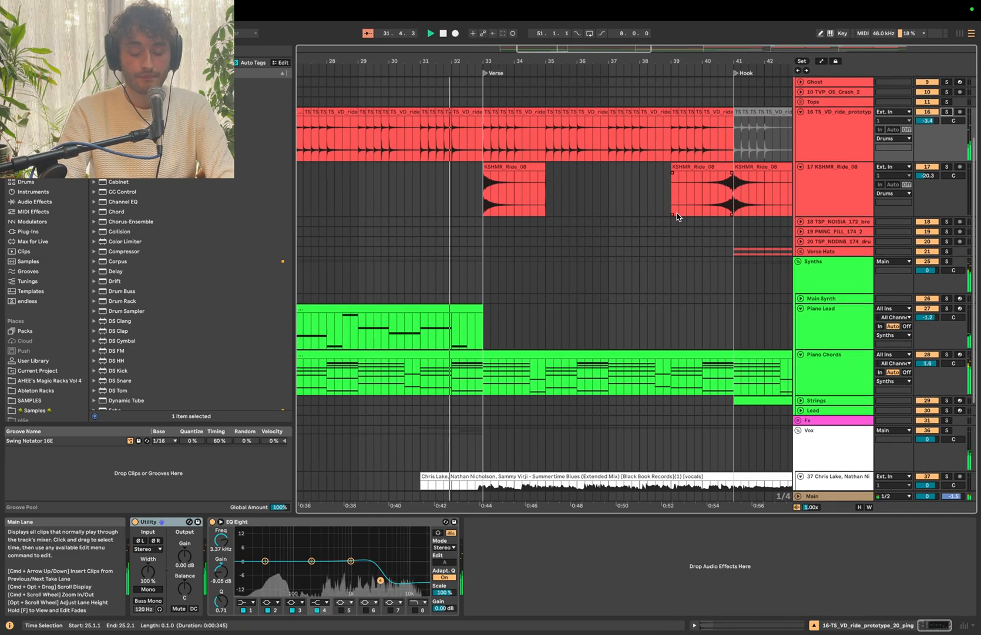
{"action": "scroll", "coordinate": [675, 214], "scroll_direction": "down", "scroll_amount": 1}
- Solo the Verse Hats group and play it from the Hook marker at bar 41
{"action": "left_click", "coordinate": [823, 238]}
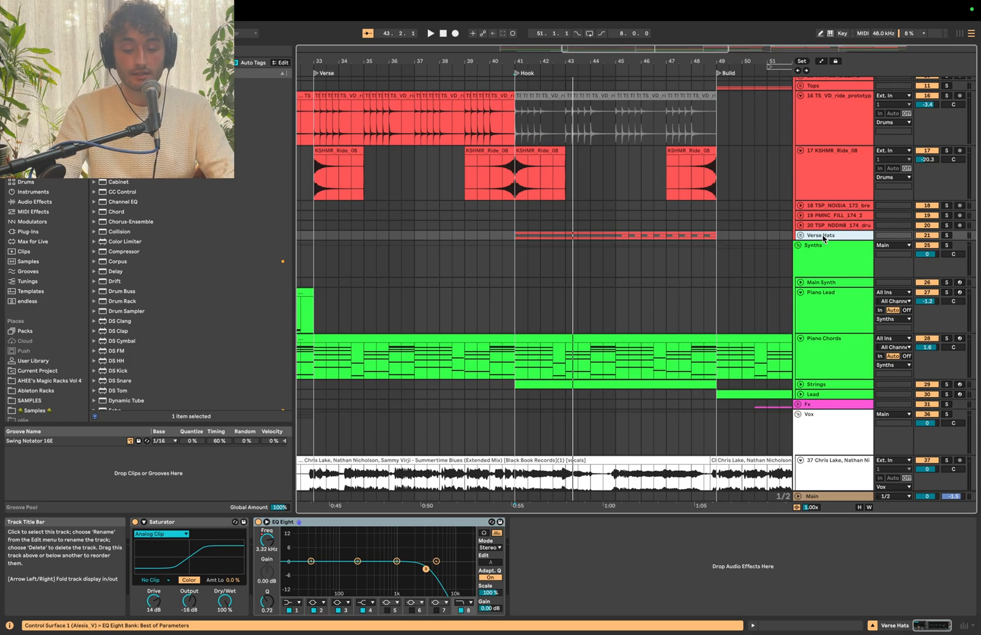
{"action": "left_click", "coordinate": [593, 240]}
{"action": "left_click", "coordinate": [519, 236]}
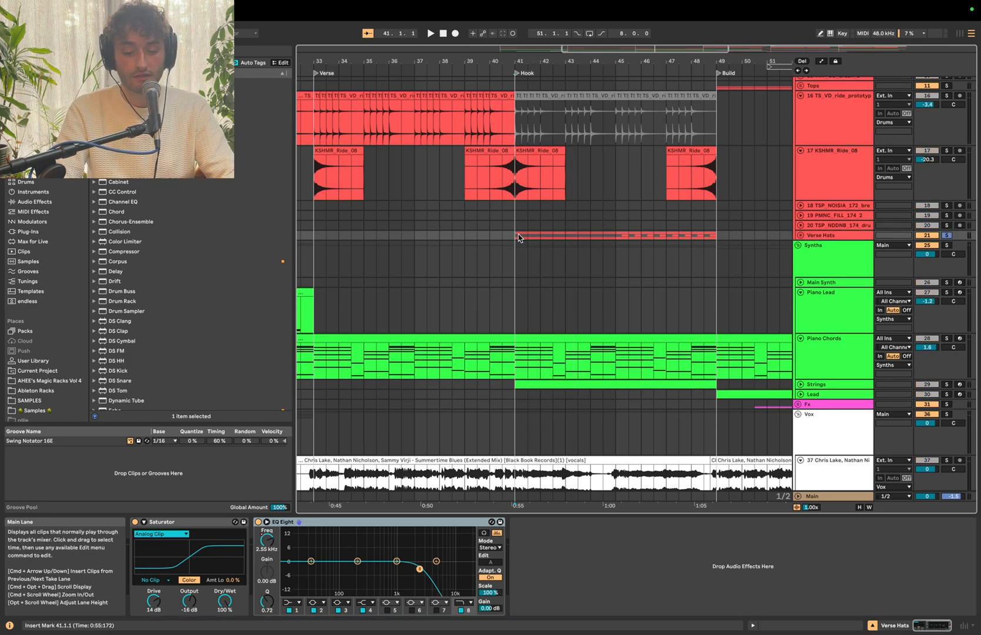
{"action": "key", "text": "space"}
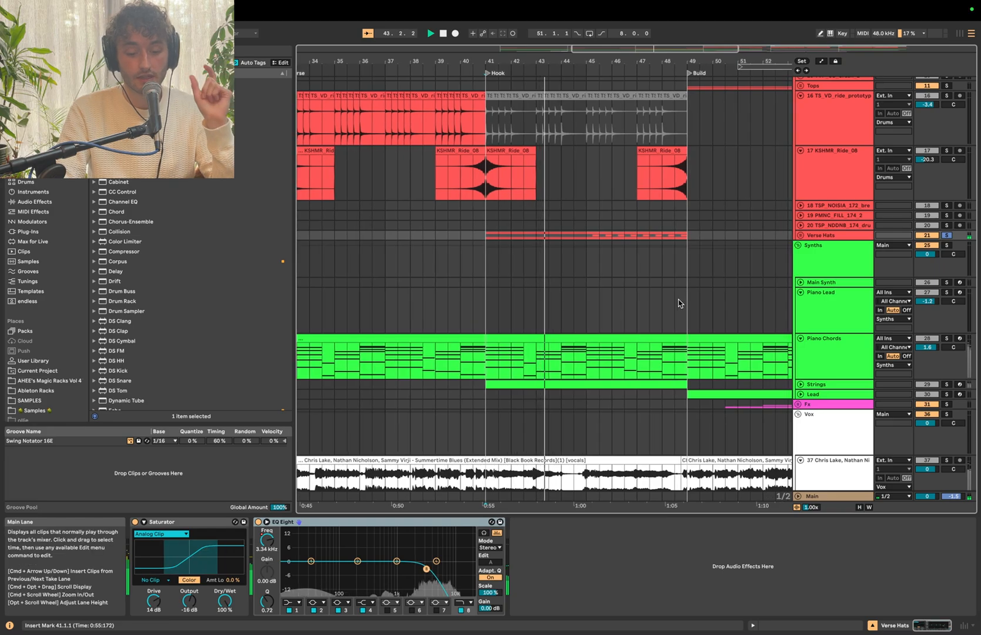
- Solo the Strings track and play its clip from the start of the Hook
{"action": "left_click", "coordinate": [814, 386]}
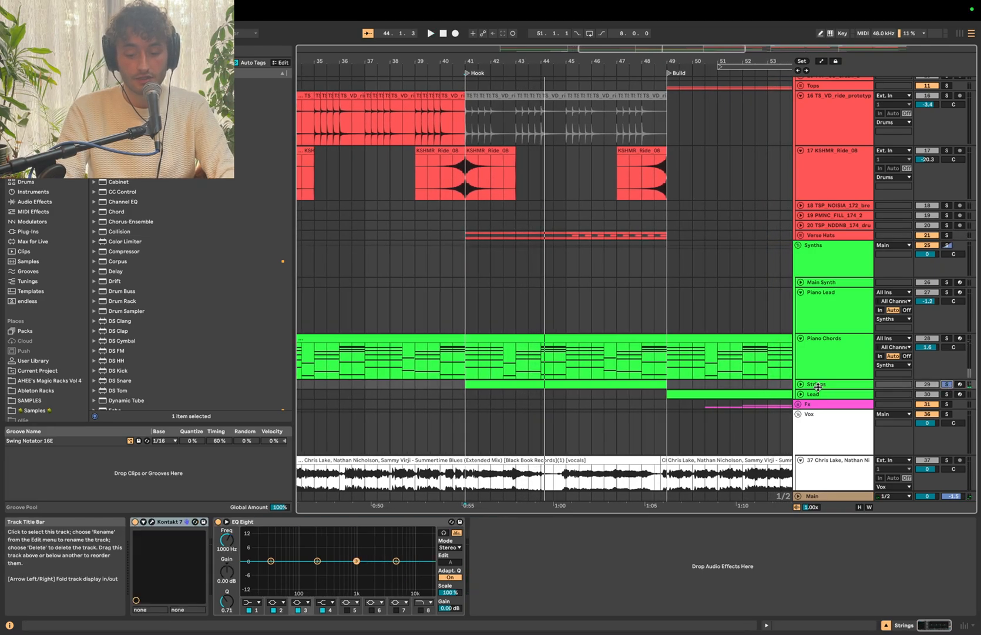
{"action": "left_click", "coordinate": [507, 382]}
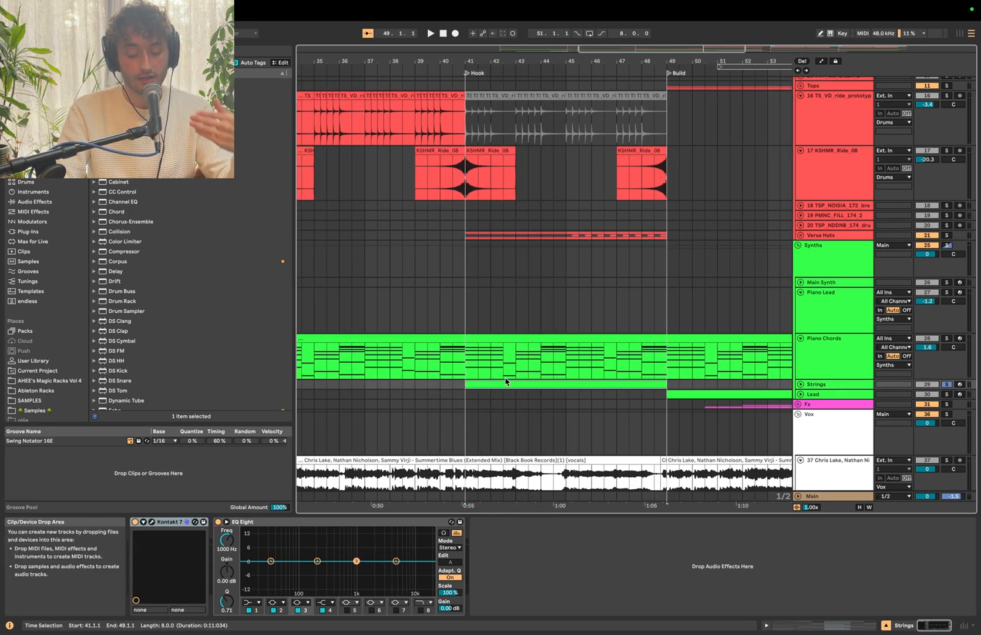
{"action": "key", "text": "space"}
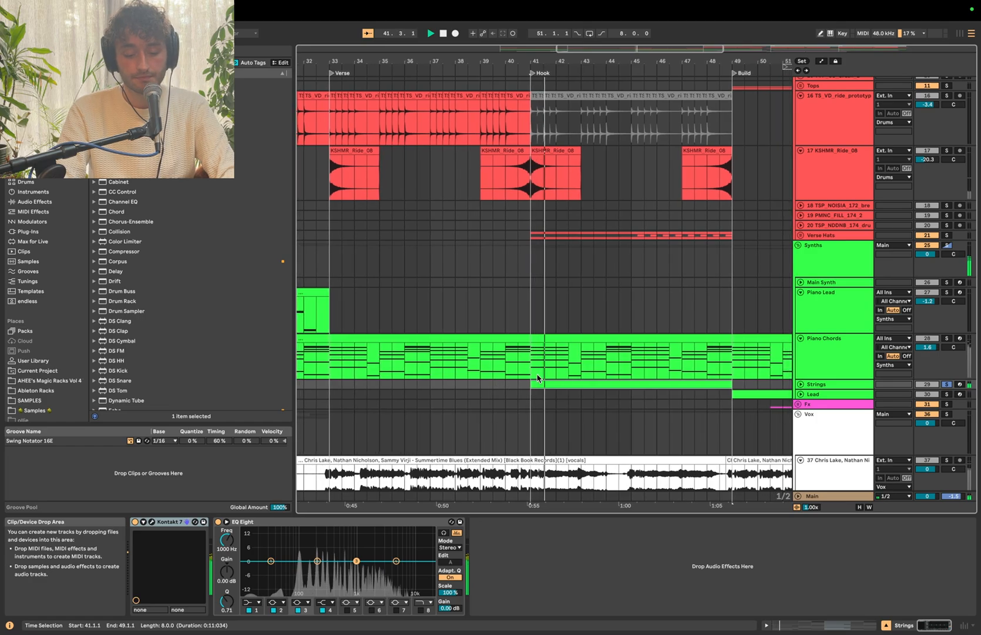
- Unfold the Strings track, examine the MIDI notes of its Hook clip and close the note editor
{"action": "left_click", "coordinate": [803, 385]}
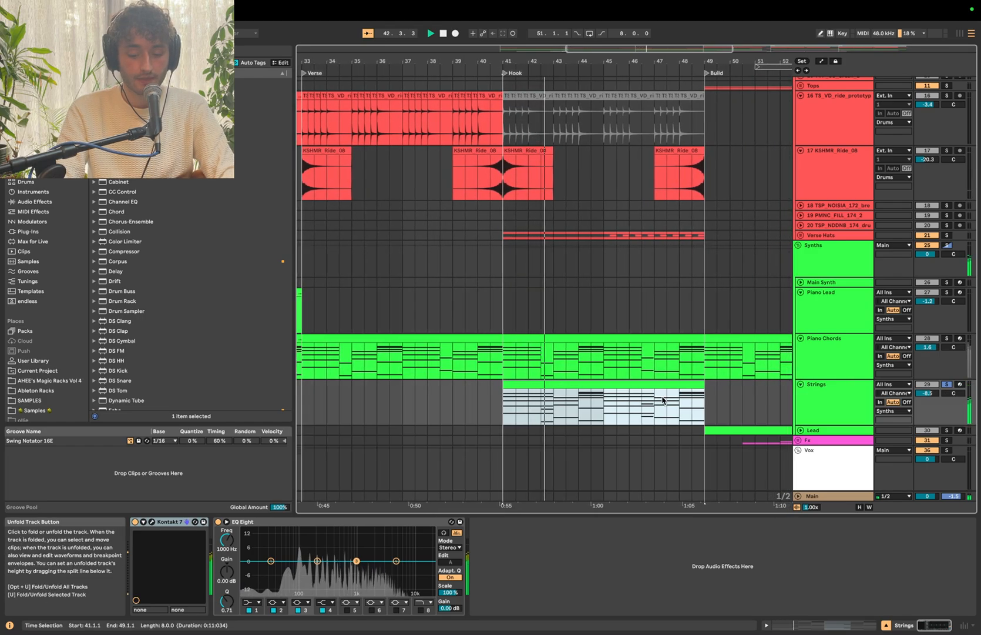
{"action": "double_click", "coordinate": [552, 383]}
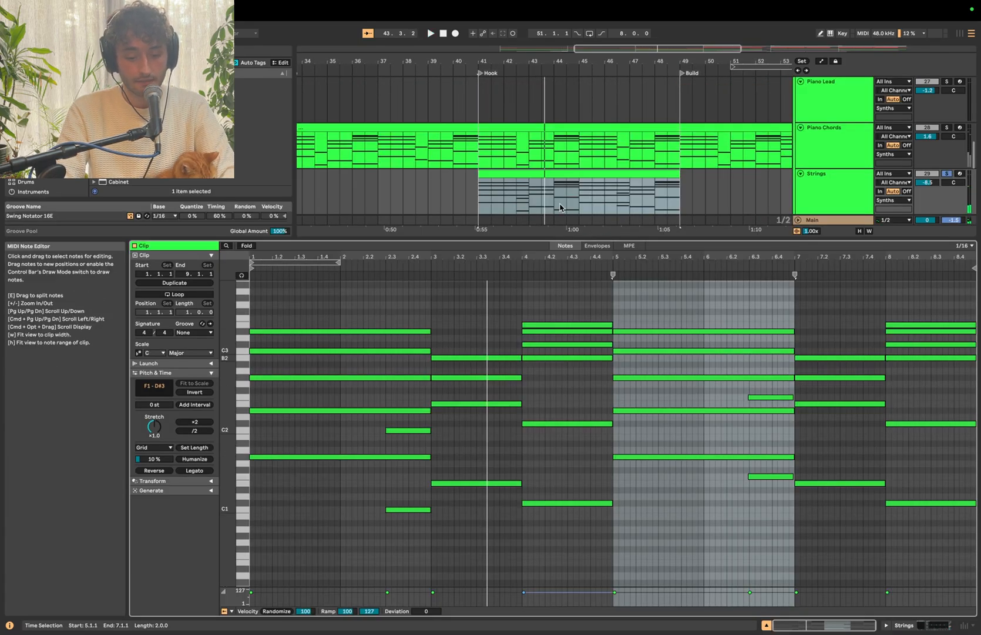
{"action": "key", "text": "shift+Tab"}
- Turn off the Strings solo, play the full mix from the Hook and look ahead over the Build tracks
{"action": "left_click", "coordinate": [949, 332]}
{"action": "key", "text": "space"}
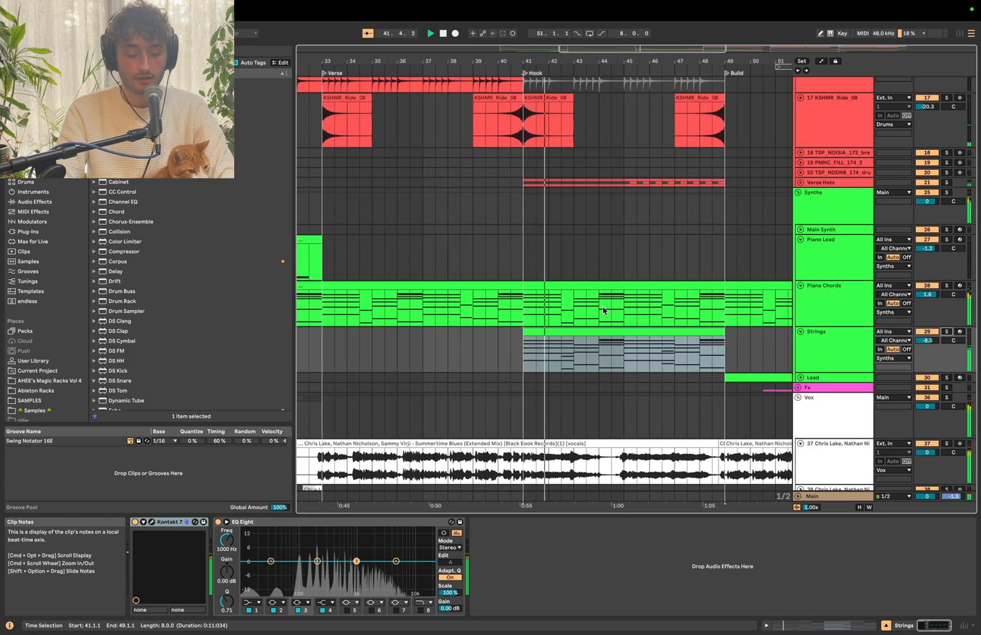
{"action": "scroll", "coordinate": [604, 310], "scroll_direction": "down", "scroll_amount": 1}
{"action": "scroll", "coordinate": [604, 310], "scroll_direction": "down", "scroll_amount": 3}
{"action": "scroll", "coordinate": [603, 310], "scroll_direction": "up", "scroll_amount": 2}
{"action": "scroll", "coordinate": [604, 310], "scroll_direction": "right", "scroll_amount": 2}
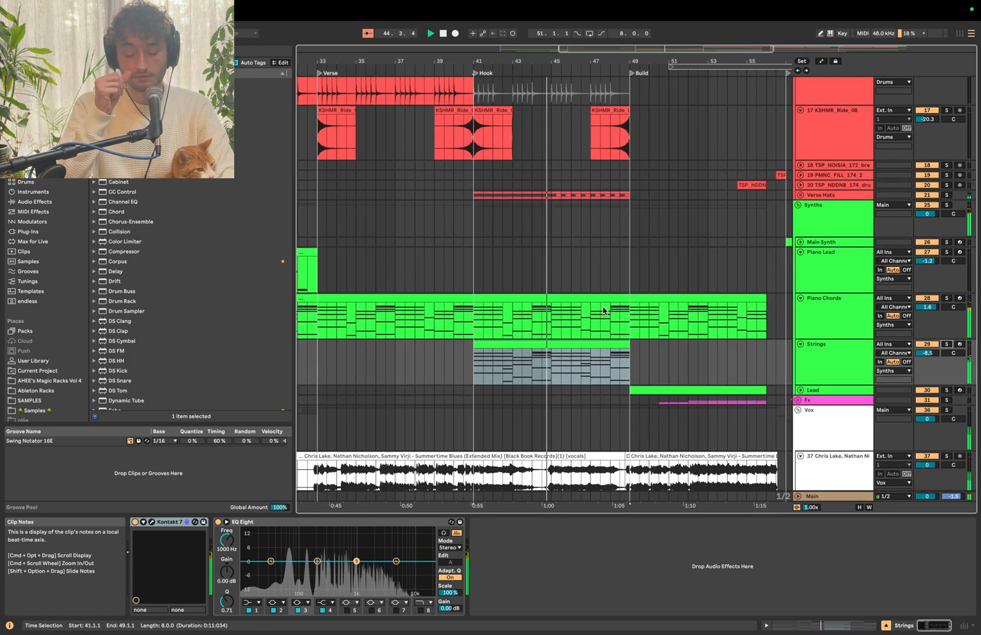
{"action": "scroll", "coordinate": [604, 310], "scroll_direction": "right", "scroll_amount": 3}
{"action": "scroll", "coordinate": [603, 309], "scroll_direction": "up", "scroll_amount": 2}
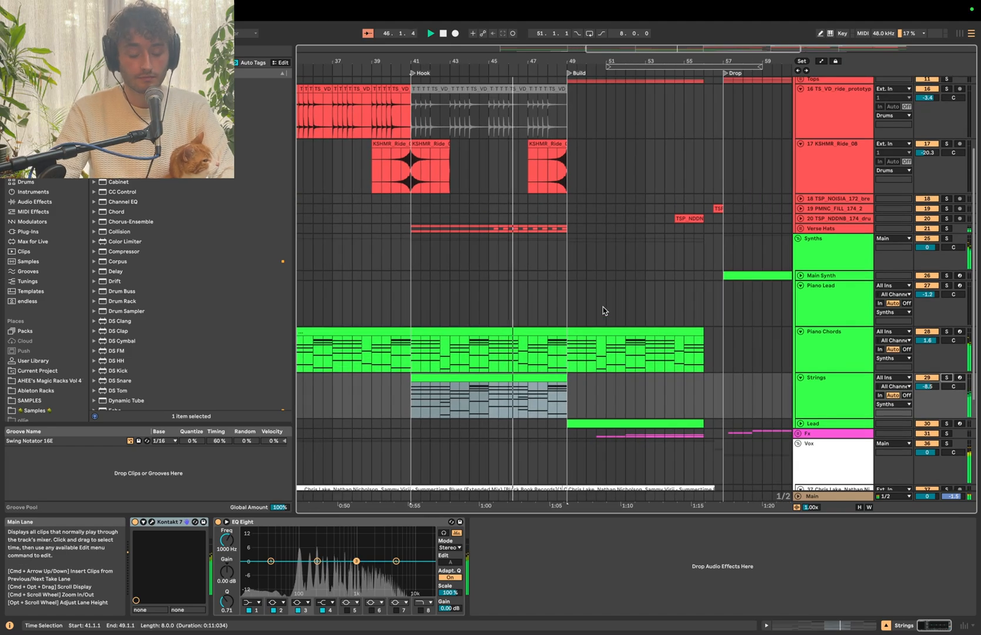
{"action": "scroll", "coordinate": [558, 295], "scroll_direction": "up", "scroll_amount": 1}
{"action": "scroll", "coordinate": [559, 295], "scroll_direction": "right", "scroll_amount": 1}
{"action": "scroll", "coordinate": [558, 295], "scroll_direction": "up", "scroll_amount": 2}
{"action": "scroll", "coordinate": [559, 295], "scroll_direction": "right", "scroll_amount": 2}
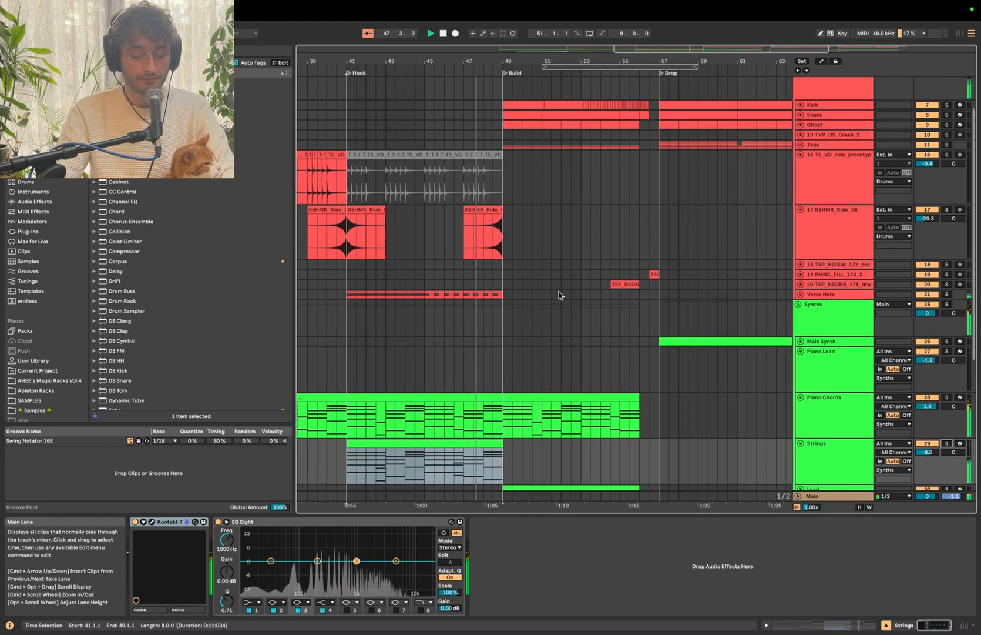
{"action": "scroll", "coordinate": [510, 241], "scroll_direction": "up", "scroll_amount": 4}
{"action": "scroll", "coordinate": [510, 241], "scroll_direction": "right", "scroll_amount": 1}
{"action": "key", "text": "space"}
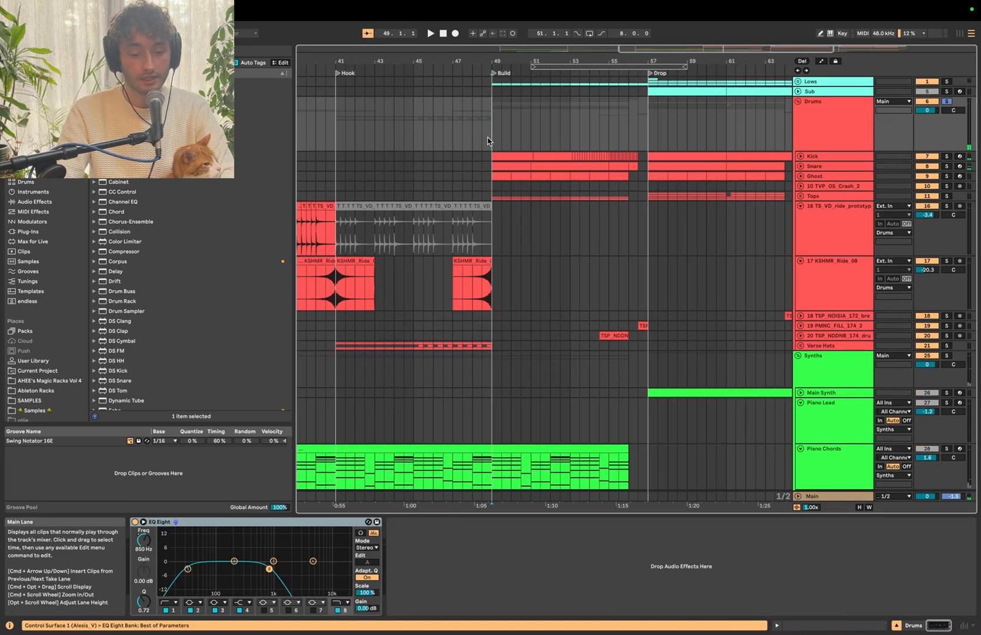
- Solo the Drums group and audition it from the Build marker at bar 49
{"action": "left_click_drag", "start_coordinate": [490, 142], "coordinate": [650, 139]}
{"action": "key", "text": "s"}
{"action": "left_click", "coordinate": [848, 128]}
{"action": "left_click", "coordinate": [491, 142]}
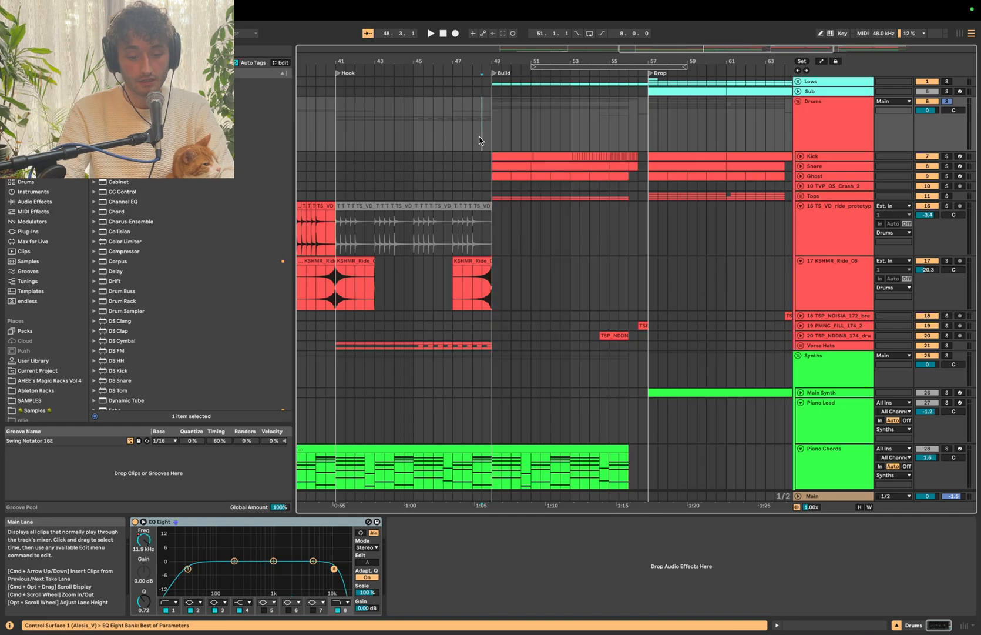
{"action": "key", "text": "space"}
{"action": "scroll", "coordinate": [537, 144], "scroll_direction": "left", "scroll_amount": 2}
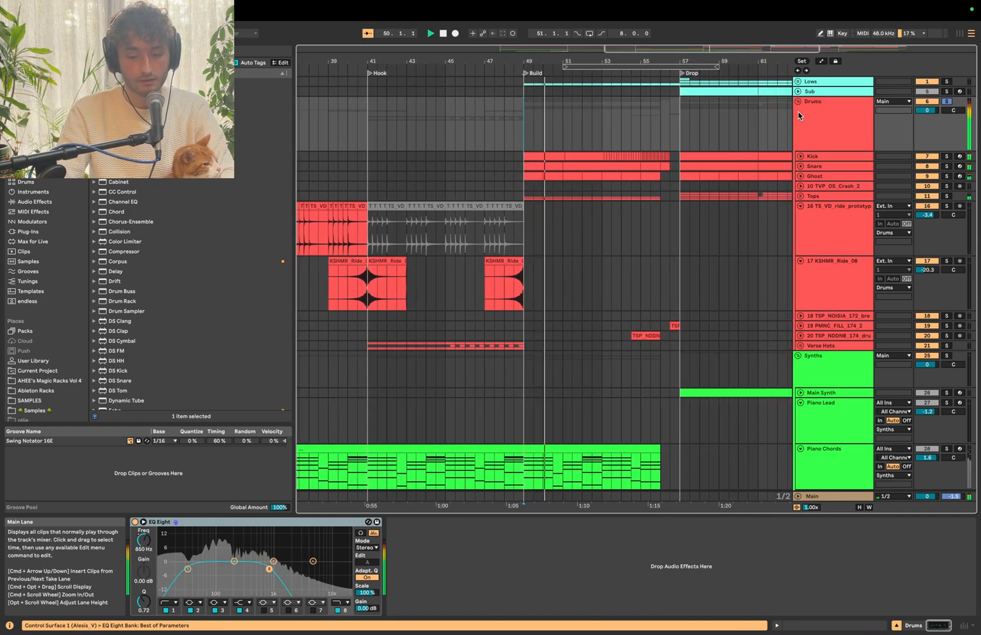
{"action": "left_click", "coordinate": [817, 106]}
{"action": "key", "text": "space"}
- Replay the soloed Drums from bar 49 and unfold the Kick track to examine its pattern leading to the Drop
{"action": "left_click", "coordinate": [512, 140]}
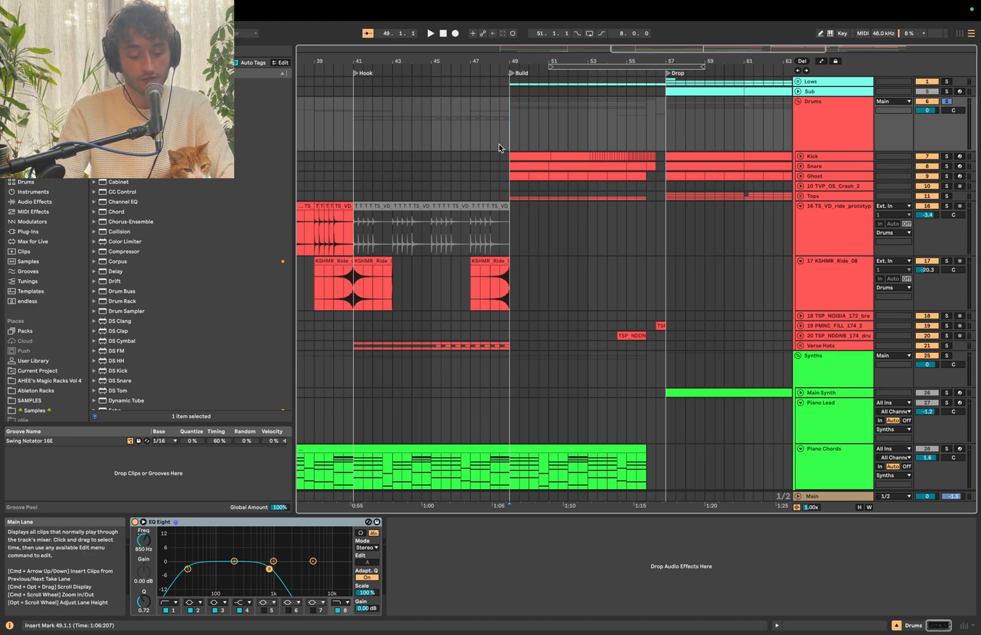
{"action": "left_click_drag", "start_coordinate": [511, 140], "coordinate": [637, 140]}
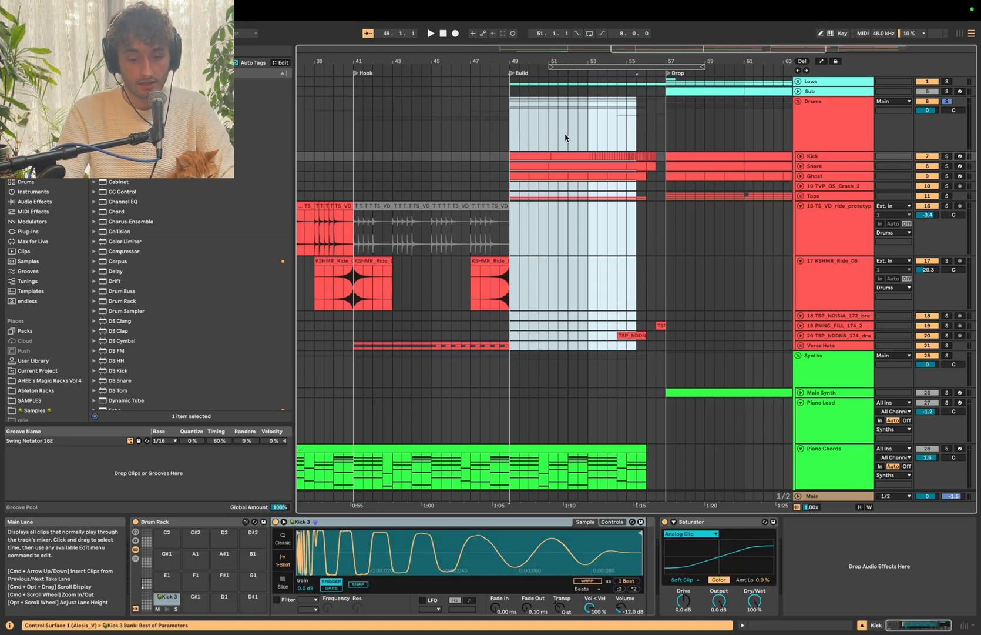
{"action": "left_click", "coordinate": [513, 129]}
{"action": "key", "text": "space"}
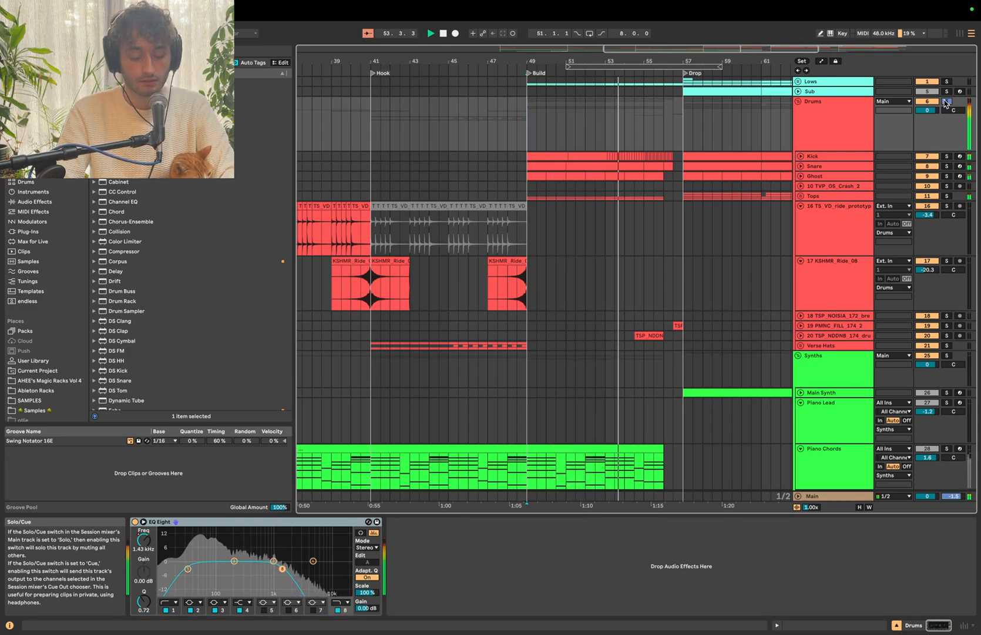
{"action": "left_click", "coordinate": [800, 156]}
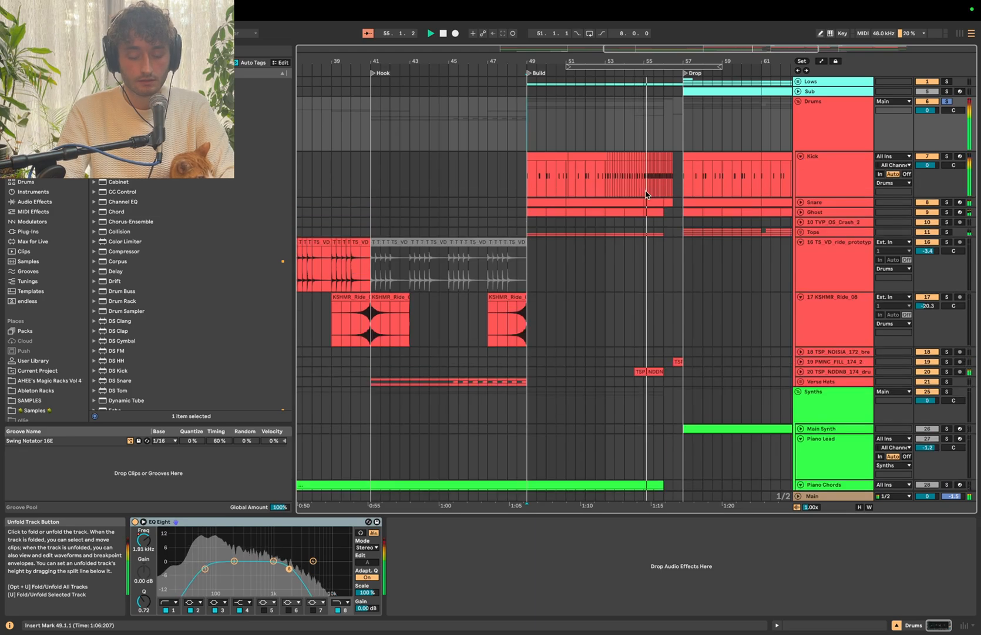
{"action": "scroll", "coordinate": [633, 175], "scroll_direction": "up", "scroll_amount": 10}
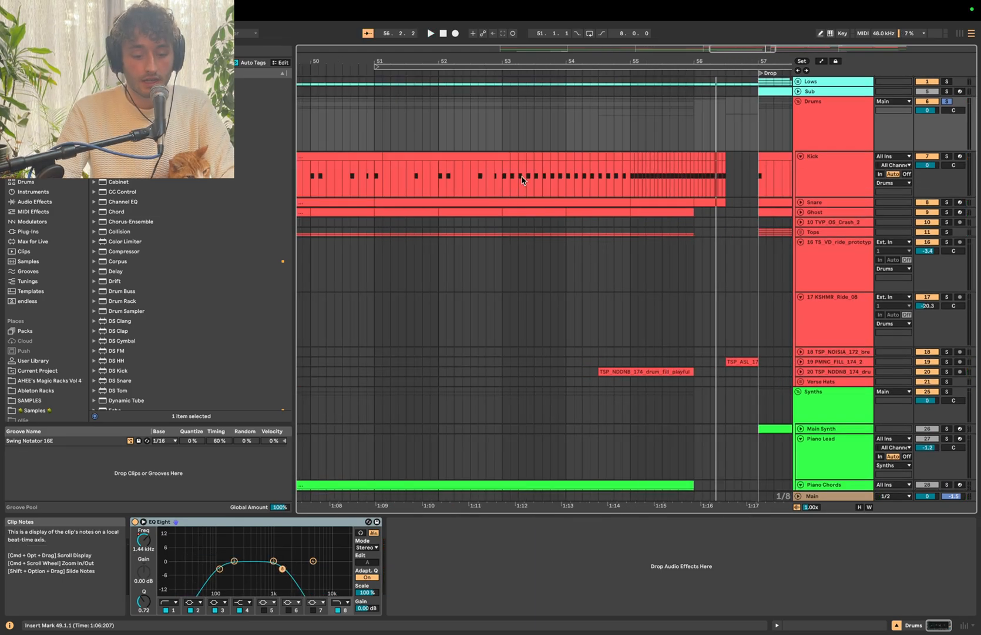
- Unfold and solo the TSP_NDDNB_174 drum fill track, audition its fill in the Build and point out the following fill before the Drop
{"action": "left_click_drag", "start_coordinate": [501, 184], "coordinate": [734, 147]}
{"action": "left_click", "coordinate": [635, 174]}
{"action": "left_click", "coordinate": [602, 370]}
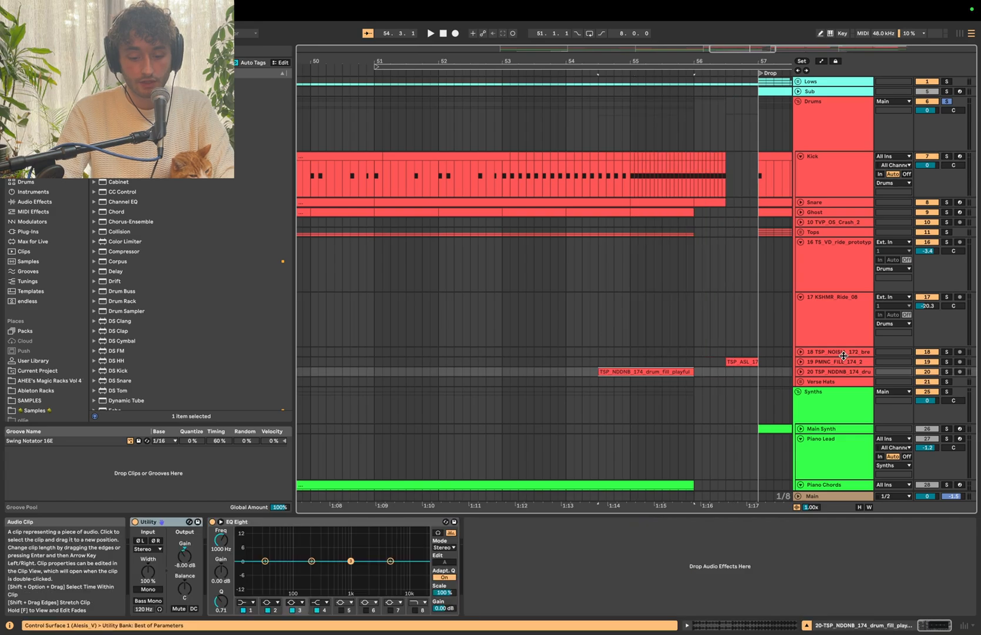
{"action": "left_click", "coordinate": [801, 372]}
{"action": "key", "text": "space"}
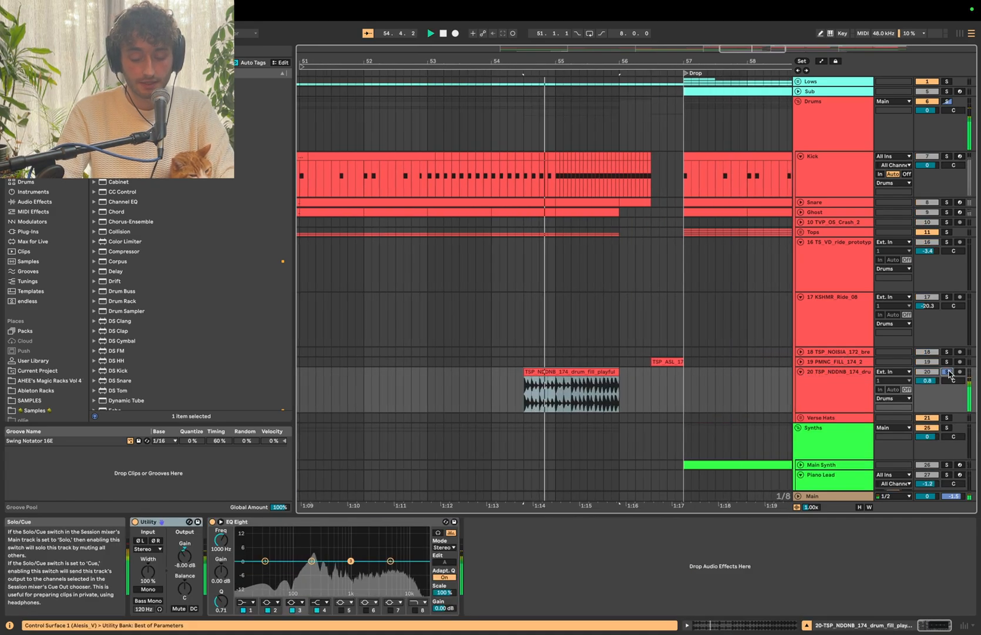
{"action": "key", "text": "space"}
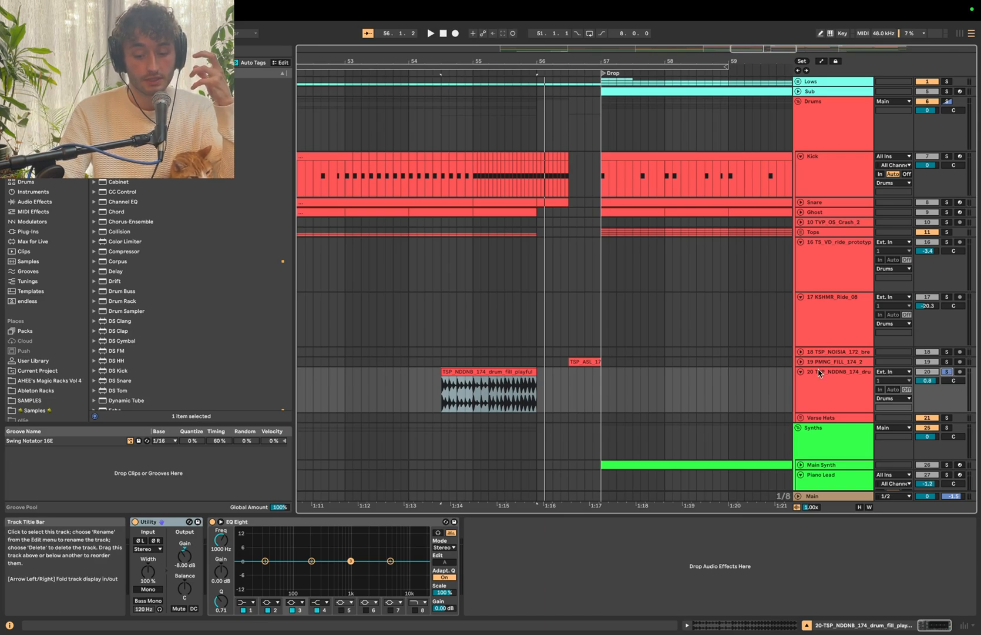
{"action": "left_click", "coordinate": [494, 372]}
{"action": "left_click", "coordinate": [586, 361]}
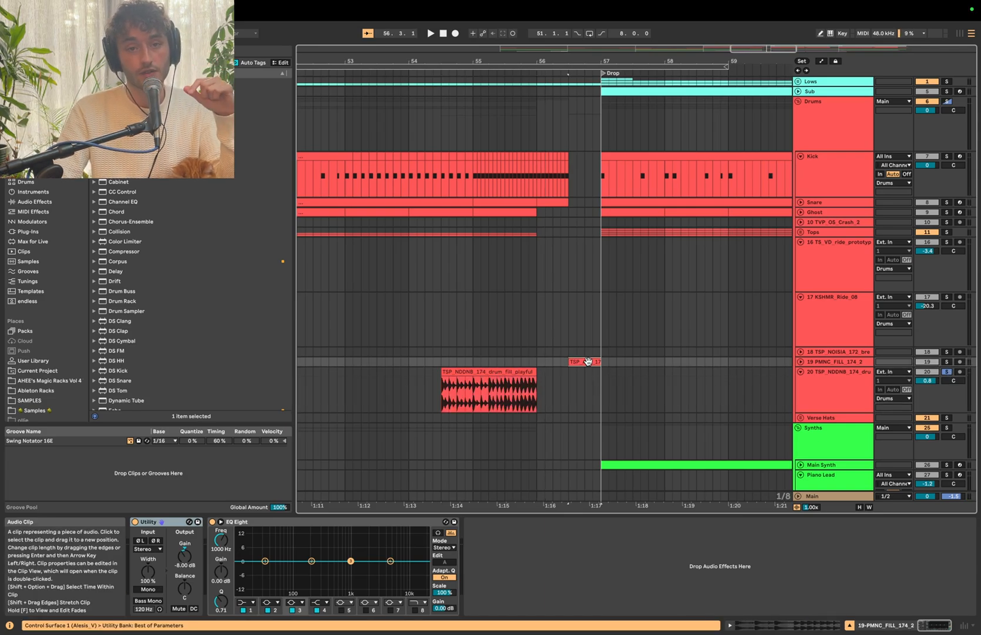
- Solo the Nuro Bass track, play it from the Build marker at bar 49 and inspect its Serum patch
{"action": "left_click", "coordinate": [450, 176]}
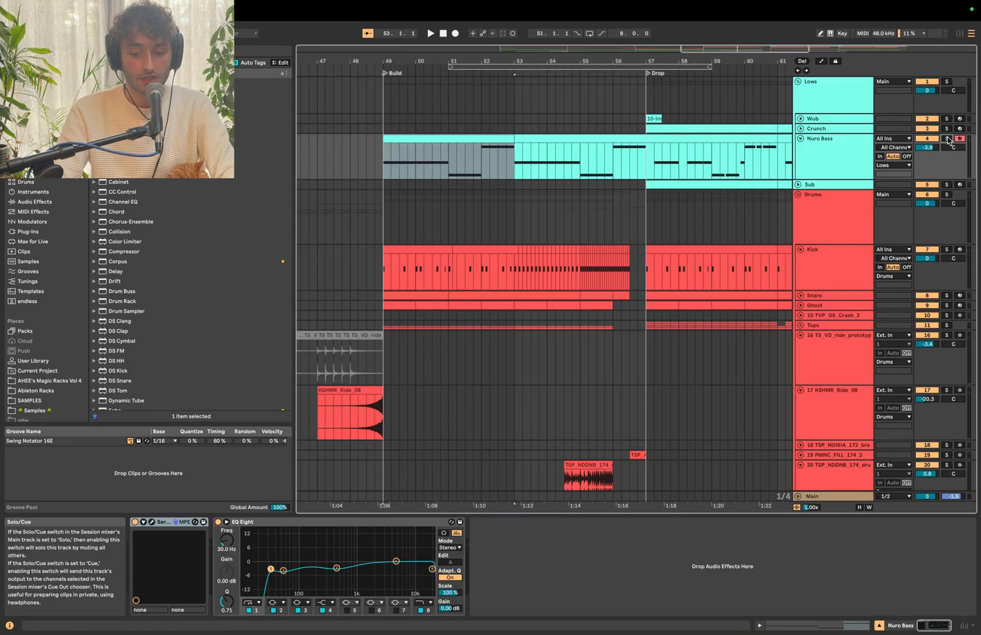
{"action": "left_click", "coordinate": [838, 147]}
{"action": "key", "text": "space"}
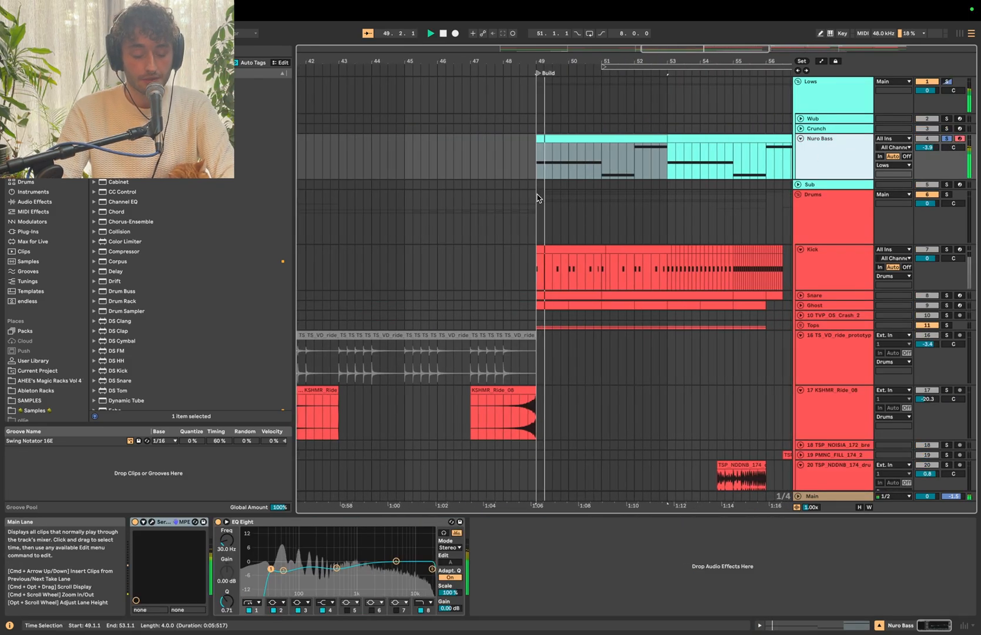
{"action": "left_click", "coordinate": [151, 522]}
{"action": "left_click_drag", "start_coordinate": [375, 200], "coordinate": [641, 111]}
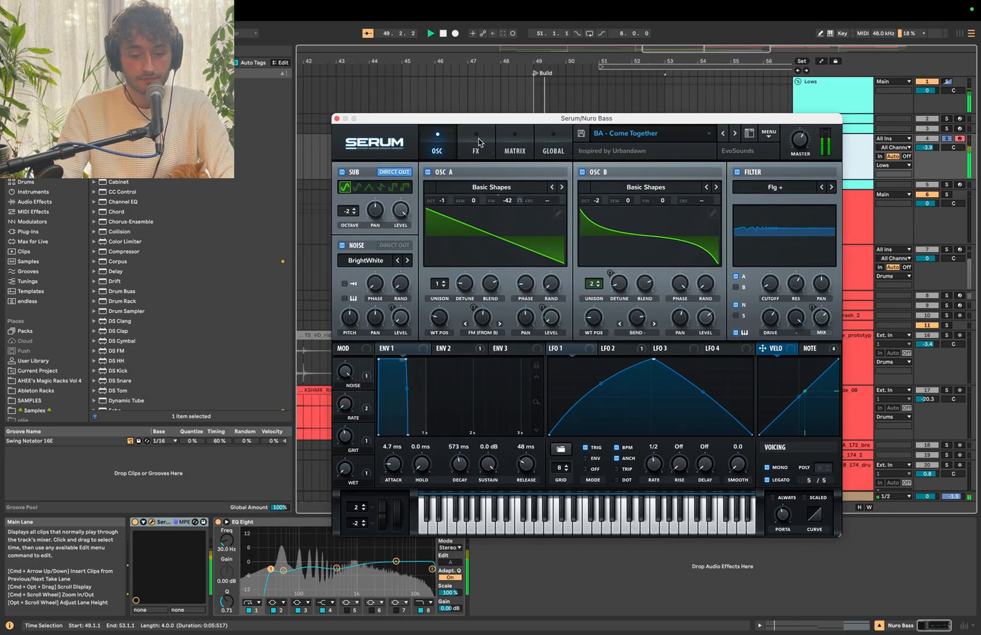
{"action": "left_click", "coordinate": [337, 119]}
- Examine the MIDI notes of the Nuro Bass clip at the Build and close the note editor
{"action": "double_click", "coordinate": [571, 138]}
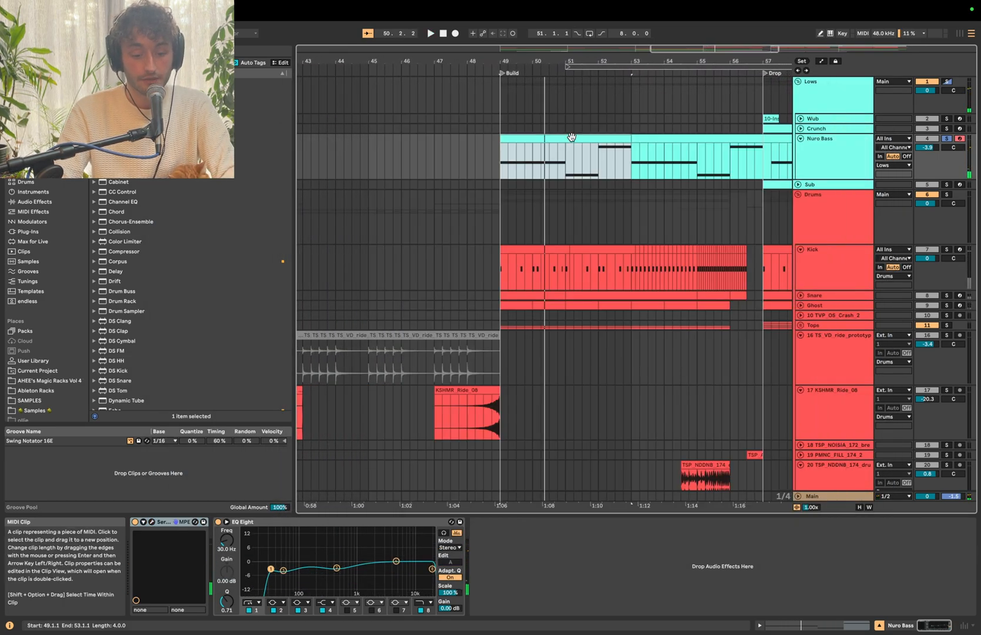
{"action": "left_click_drag", "start_coordinate": [372, 315], "coordinate": [908, 573]}
{"action": "key", "text": "shift+Tab"}
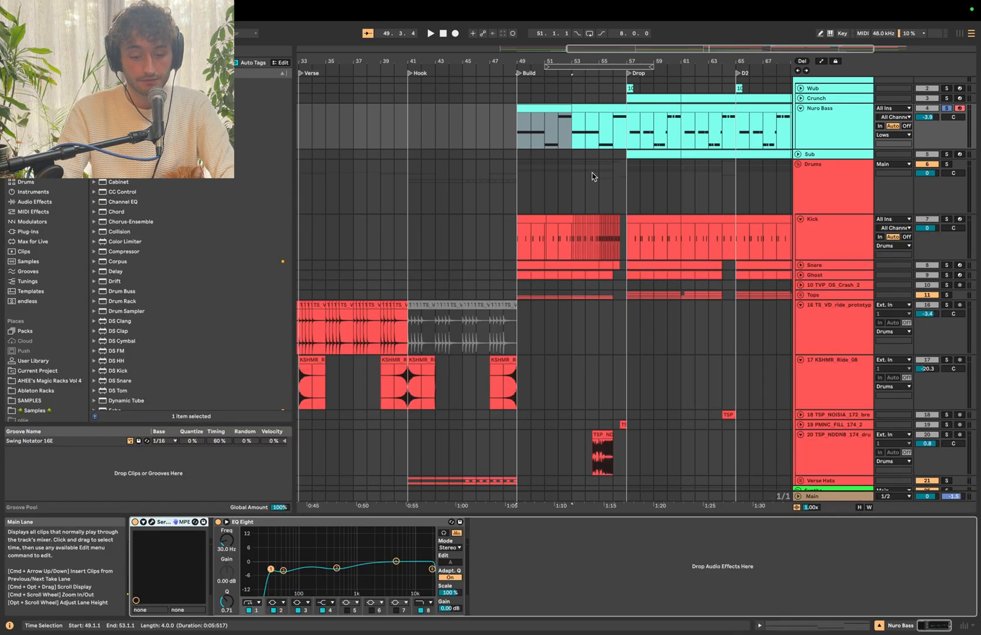
- Unfold and solo the Lead track, audition it in the Build and inspect its Serum oscillator and effects settings
{"action": "scroll", "coordinate": [593, 178], "scroll_direction": "down", "scroll_amount": 10}
{"action": "key", "text": "space"}
{"action": "left_click", "coordinate": [800, 275]}
{"action": "left_click", "coordinate": [946, 275]}
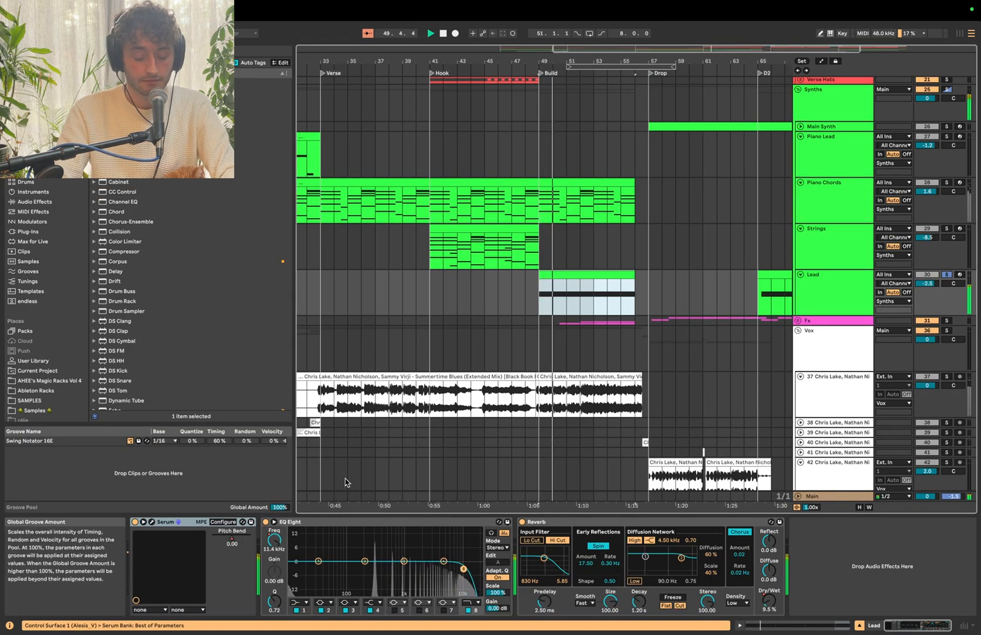
{"action": "left_click", "coordinate": [577, 285]}
{"action": "scroll", "coordinate": [577, 286], "scroll_direction": "up", "scroll_amount": 3}
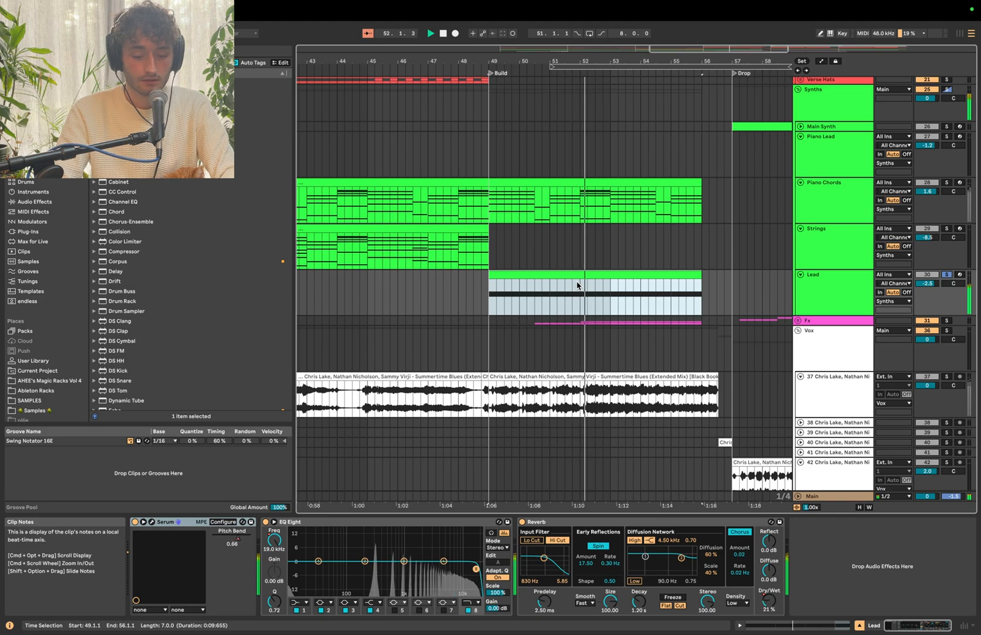
{"action": "key", "text": "super+alt+p"}
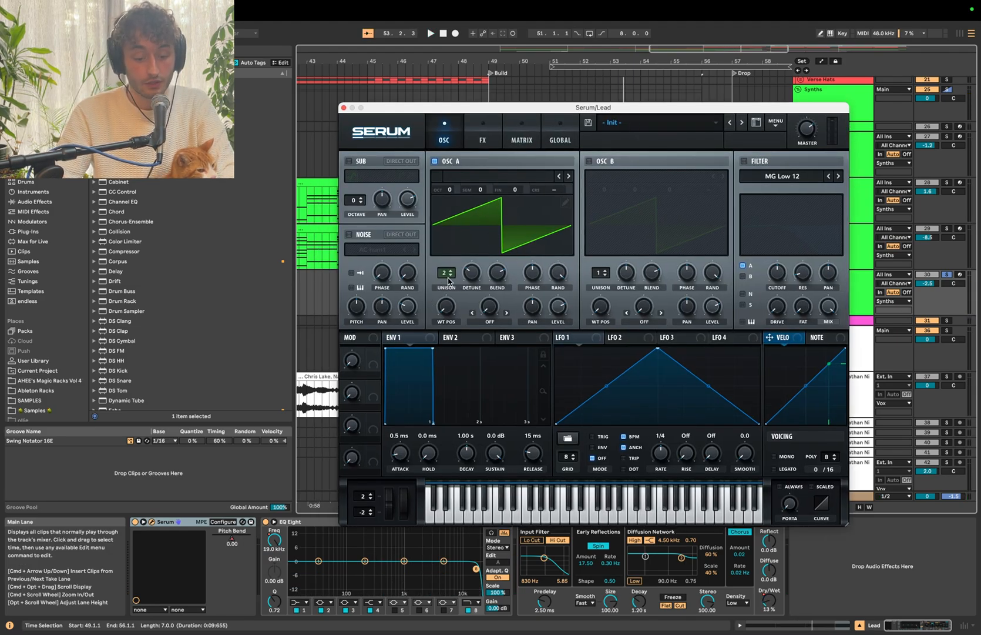
{"action": "left_click", "coordinate": [483, 140]}
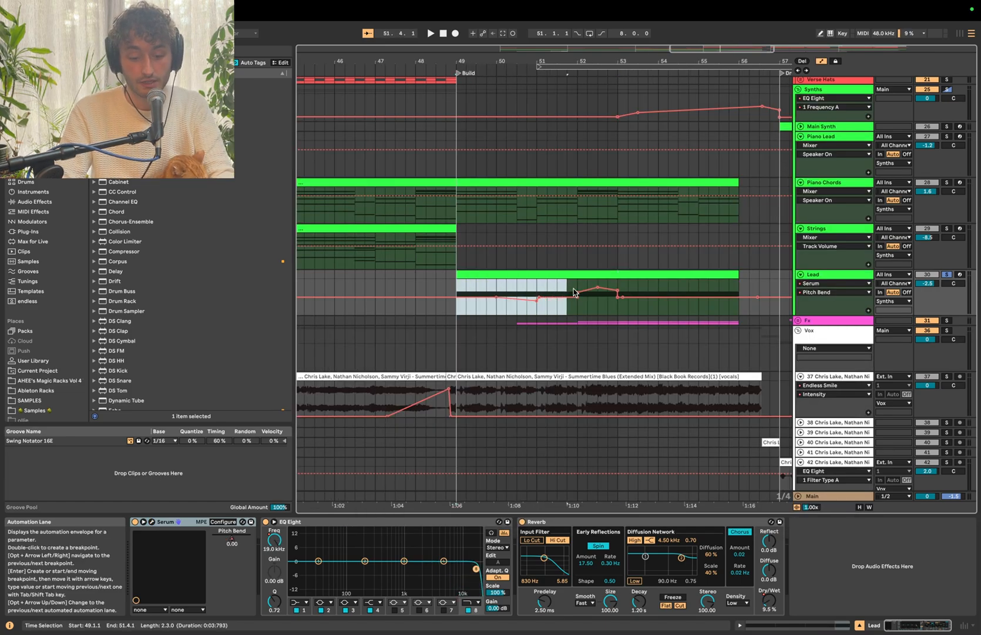
- Replay the soloed Lead from bar 49 with automation shown to examine its Serum Pitch Bend curve
{"action": "key", "text": "space"}
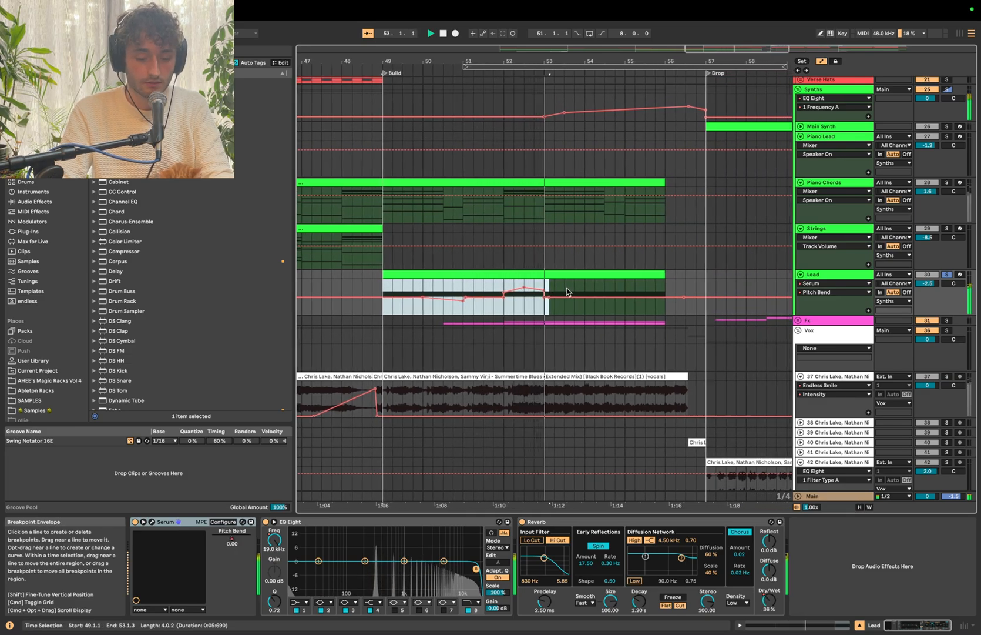
{"action": "key", "text": "space"}
{"action": "left_click", "coordinate": [424, 299]}
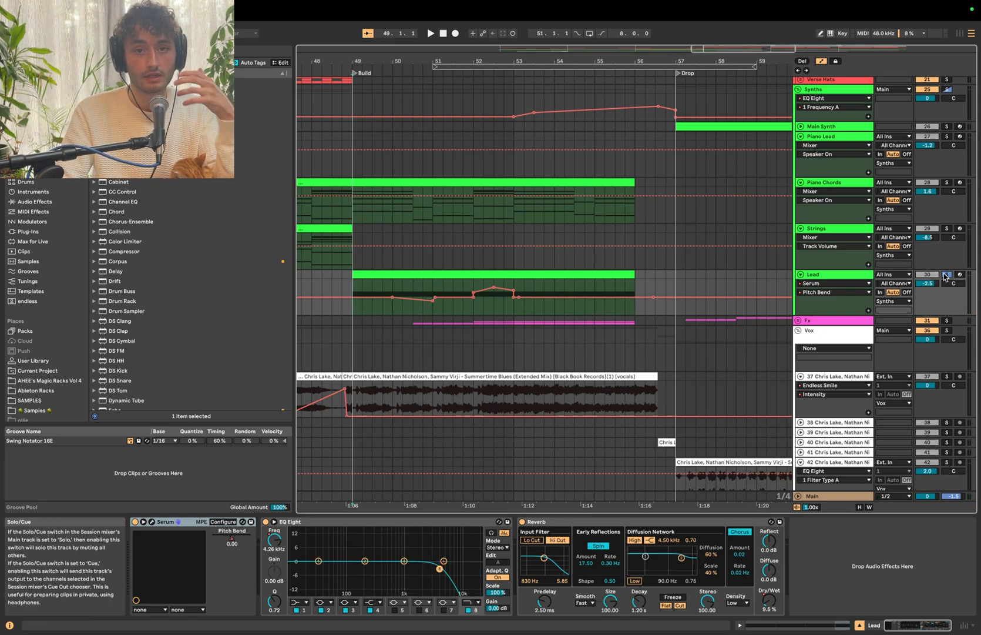
- Turn off the Lead solo and play the full mix from bar 49 to just before the Drop
{"action": "key", "text": "space"}
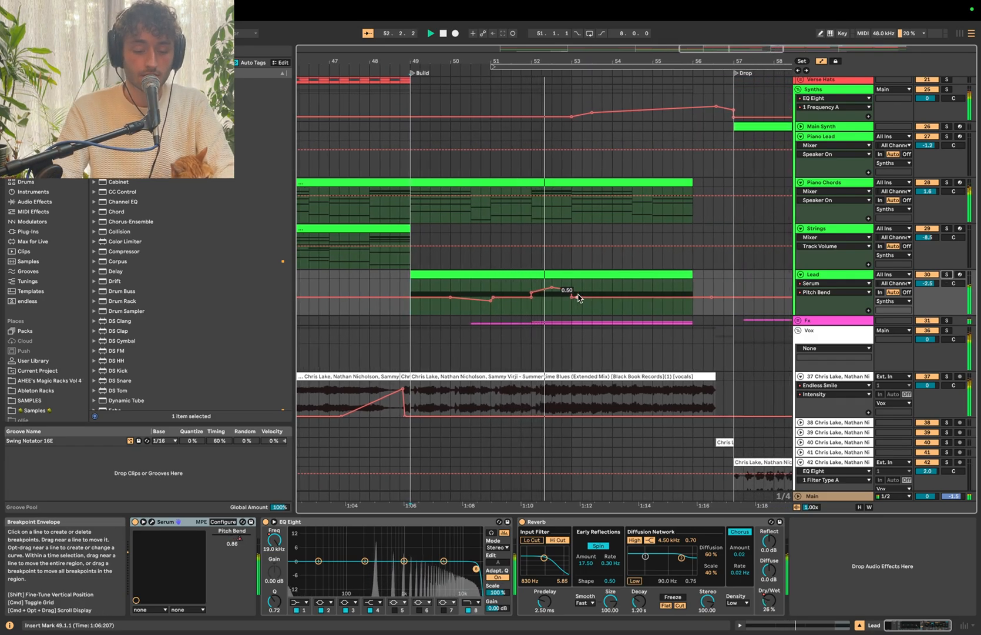
{"action": "scroll", "coordinate": [579, 298], "scroll_direction": "down", "scroll_amount": 3}
{"action": "scroll", "coordinate": [587, 281], "scroll_direction": "up", "scroll_amount": 2}
{"action": "scroll", "coordinate": [586, 281], "scroll_direction": "right", "scroll_amount": 1}
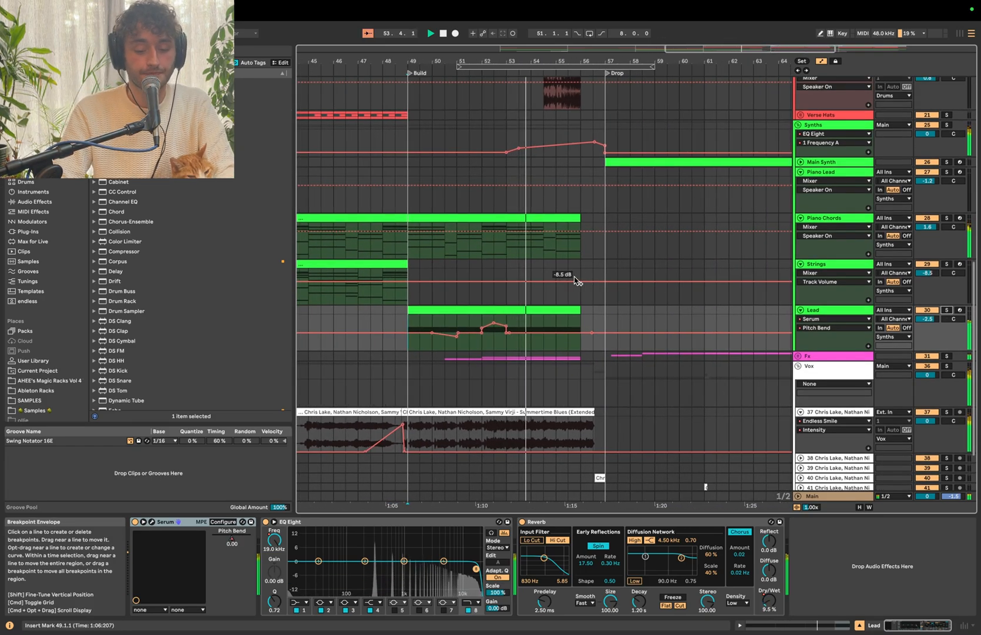
{"action": "scroll", "coordinate": [546, 262], "scroll_direction": "down", "scroll_amount": 3}
{"action": "scroll", "coordinate": [546, 262], "scroll_direction": "up", "scroll_amount": 2}
{"action": "scroll", "coordinate": [545, 262], "scroll_direction": "right", "scroll_amount": 1}
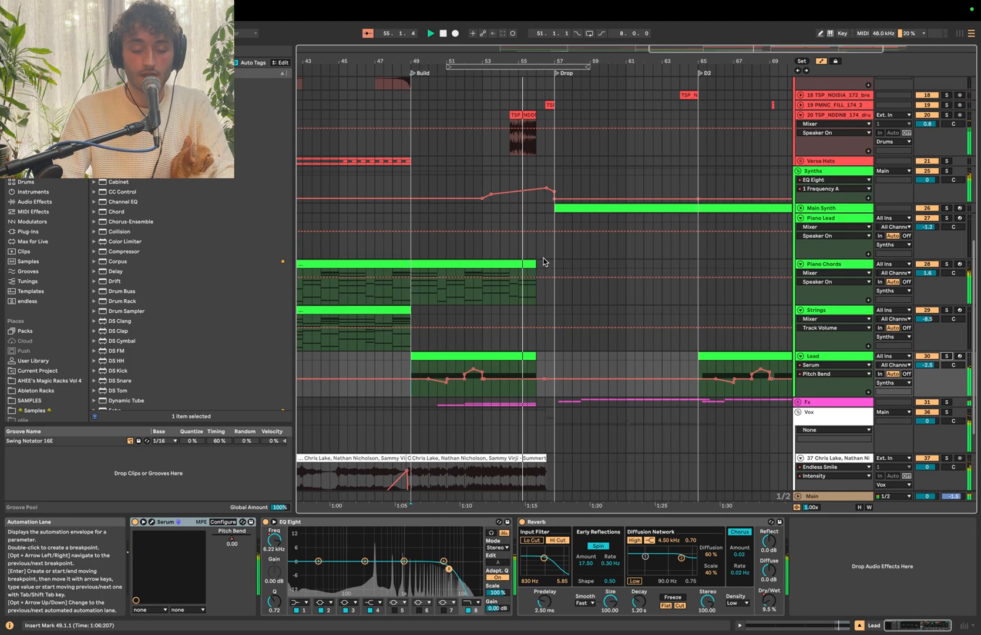
{"action": "scroll", "coordinate": [545, 262], "scroll_direction": "up", "scroll_amount": 5}
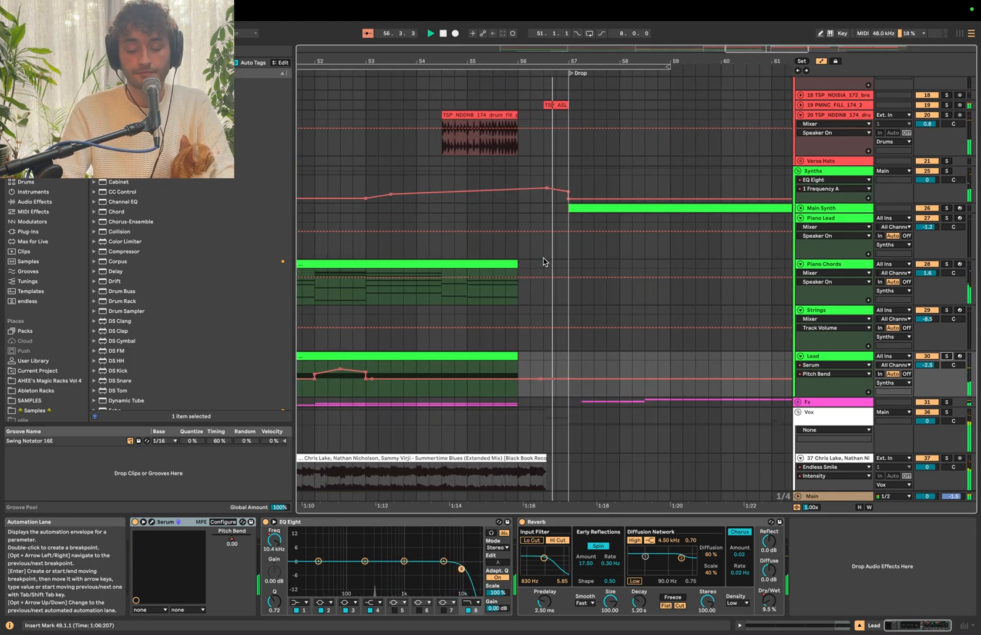
{"action": "key", "text": "space"}
- Mark the one-bar gap at bar 56 across the drum and synth tracks and examine which parts cut out before the Drop
{"action": "left_click", "coordinate": [516, 264]}
{"action": "scroll", "coordinate": [518, 253], "scroll_direction": "up", "scroll_amount": 3}
{"action": "left_click_drag", "start_coordinate": [505, 222], "coordinate": [557, 103]}
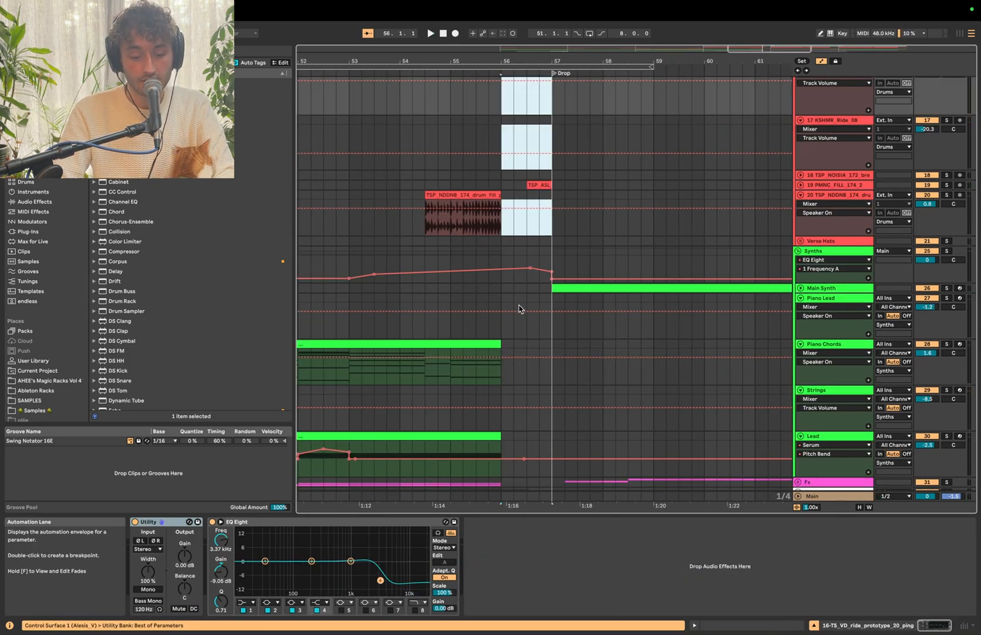
{"action": "left_click_drag", "start_coordinate": [504, 356], "coordinate": [559, 440]}
{"action": "scroll", "coordinate": [480, 209], "scroll_direction": "up", "scroll_amount": 6}
{"action": "scroll", "coordinate": [480, 209], "scroll_direction": "right", "scroll_amount": 1}
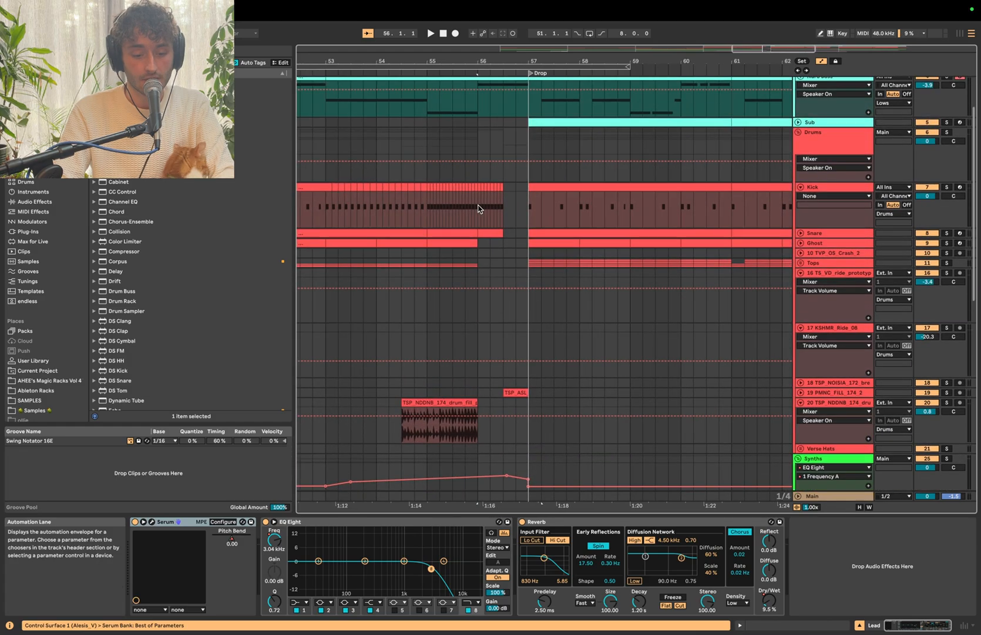
{"action": "scroll", "coordinate": [513, 192], "scroll_direction": "up", "scroll_amount": 3}
{"action": "left_click", "coordinate": [480, 171]}
{"action": "scroll", "coordinate": [530, 137], "scroll_direction": "down", "scroll_amount": 10}
{"action": "scroll", "coordinate": [530, 137], "scroll_direction": "right", "scroll_amount": 1}
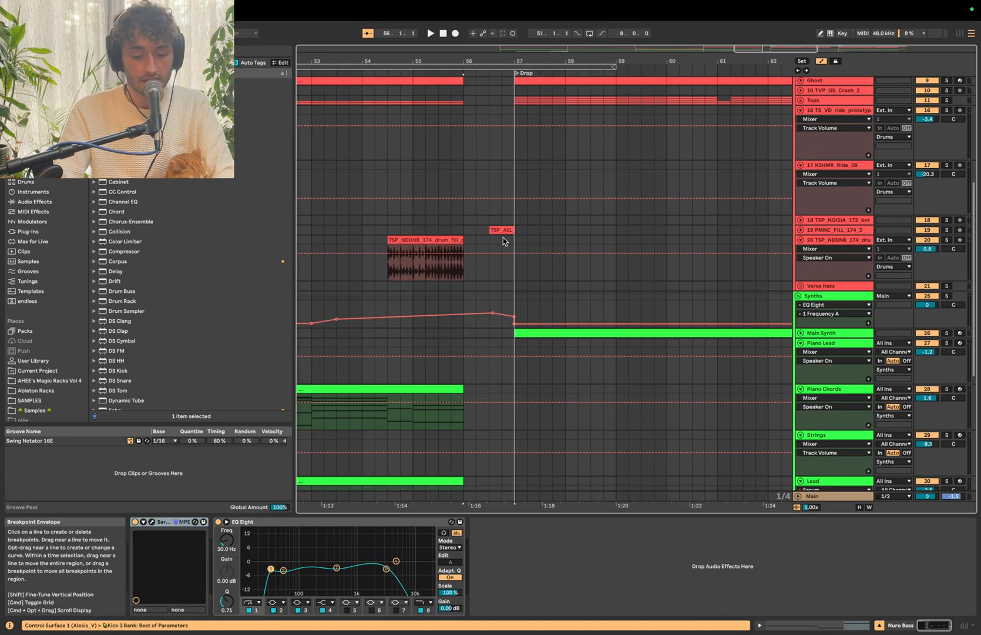
- Unfold and solo the PMNC_FILL_174_2 track to audition its fill, and replay the full mix from bar 56 with the solo off
{"action": "left_click", "coordinate": [503, 229]}
{"action": "left_click", "coordinate": [800, 230]}
{"action": "left_click", "coordinate": [948, 230]}
{"action": "key", "text": "space"}
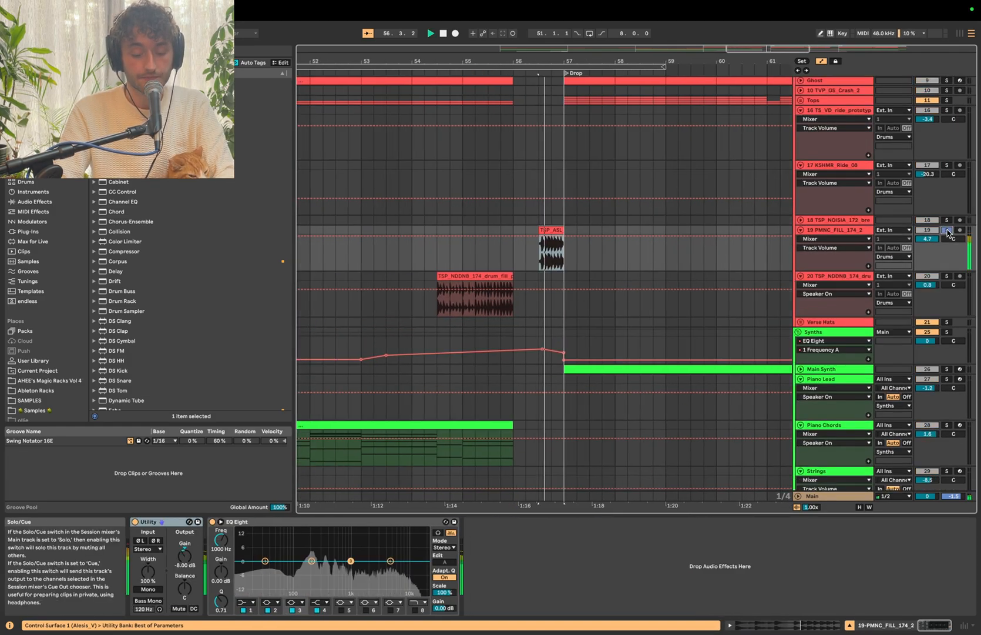
{"action": "key", "text": "space"}
{"action": "left_click", "coordinate": [947, 231]}
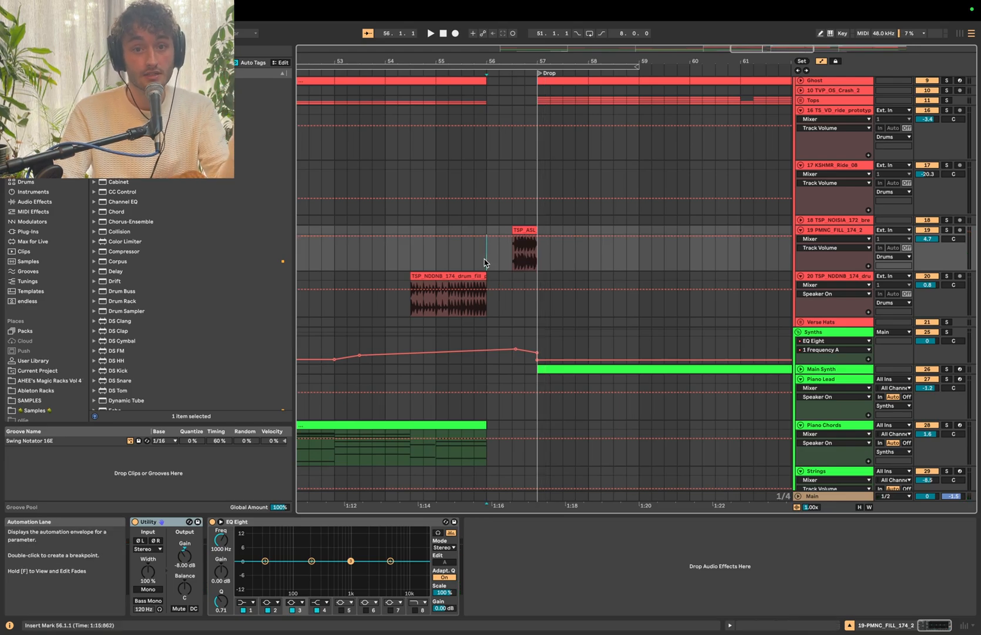
{"action": "key", "text": "space"}
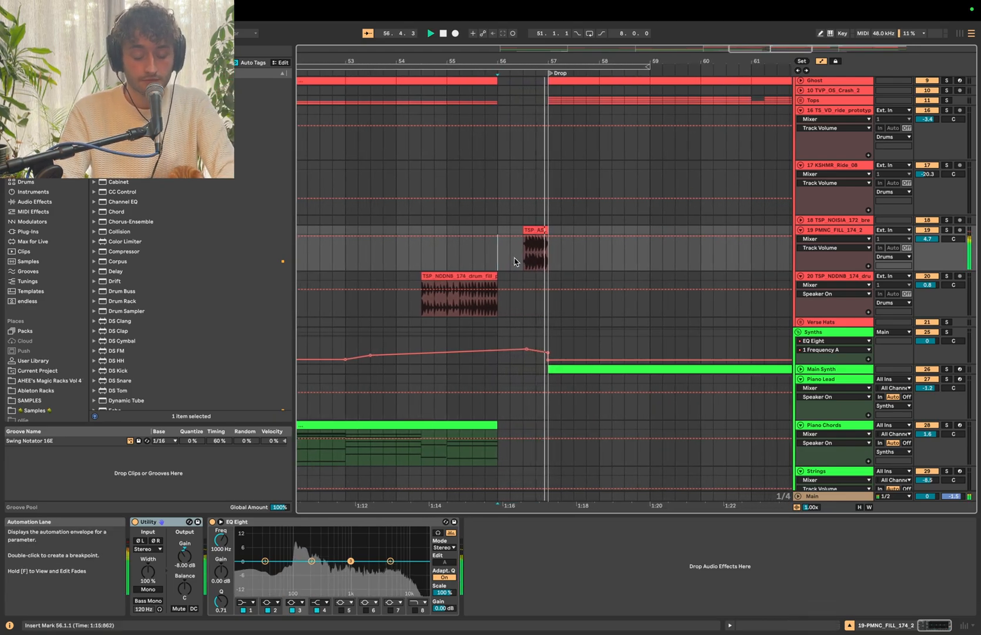
- Unfold and solo vocal track 40, audition its short clip before the Drop and compare it with the end of track 37's vocal
{"action": "left_click", "coordinate": [493, 369]}
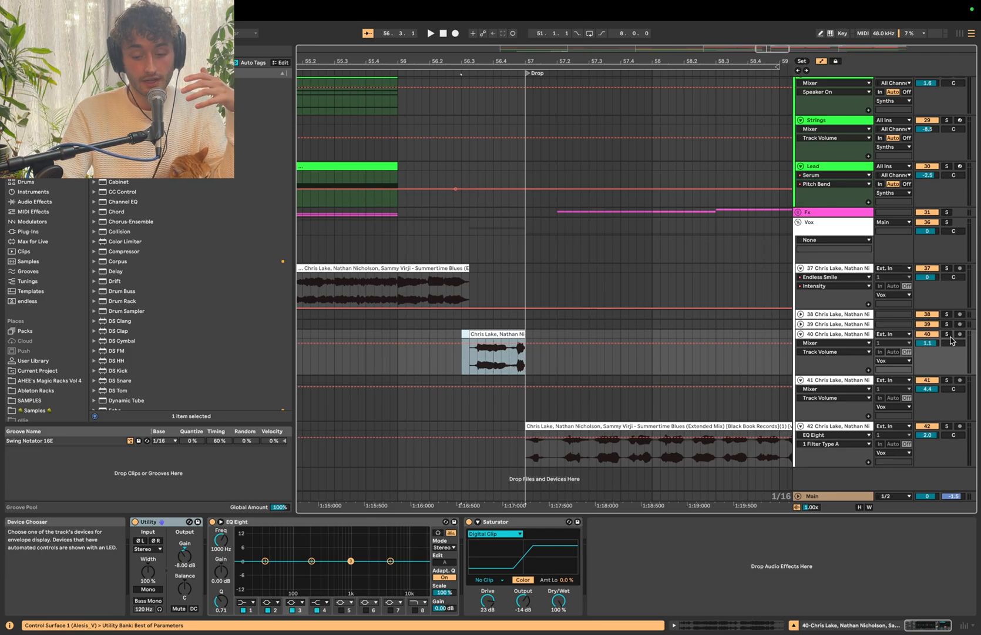
{"action": "left_click", "coordinate": [461, 361]}
{"action": "left_click_drag", "start_coordinate": [525, 333], "coordinate": [526, 335]}
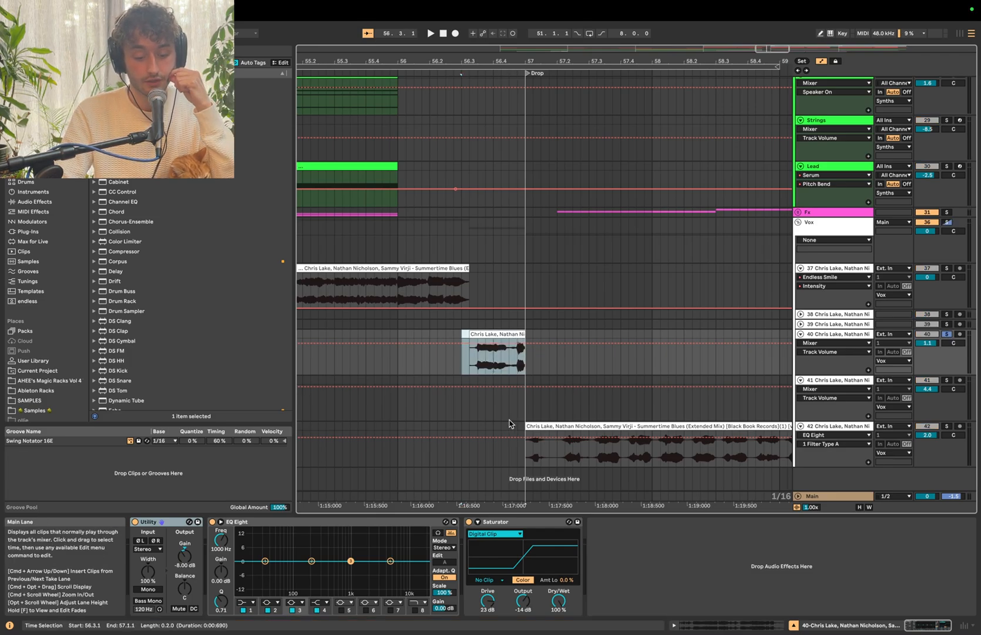
{"action": "left_click", "coordinate": [510, 523]}
{"action": "left_click", "coordinate": [461, 358]}
{"action": "scroll", "coordinate": [460, 355], "scroll_direction": "down", "scroll_amount": 3}
{"action": "left_click", "coordinate": [412, 292]}
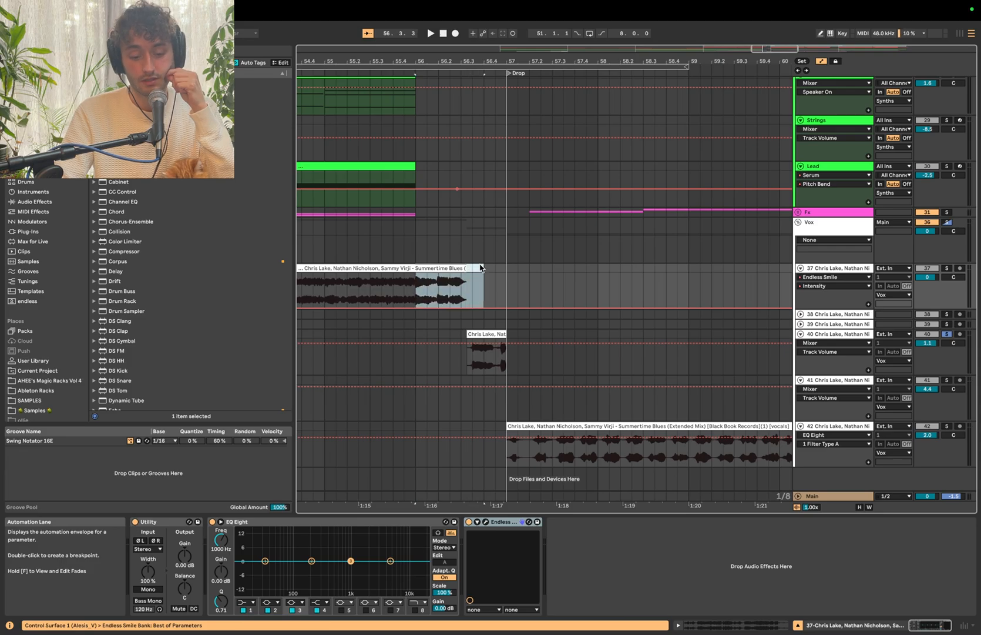
{"action": "left_click", "coordinate": [504, 335]}
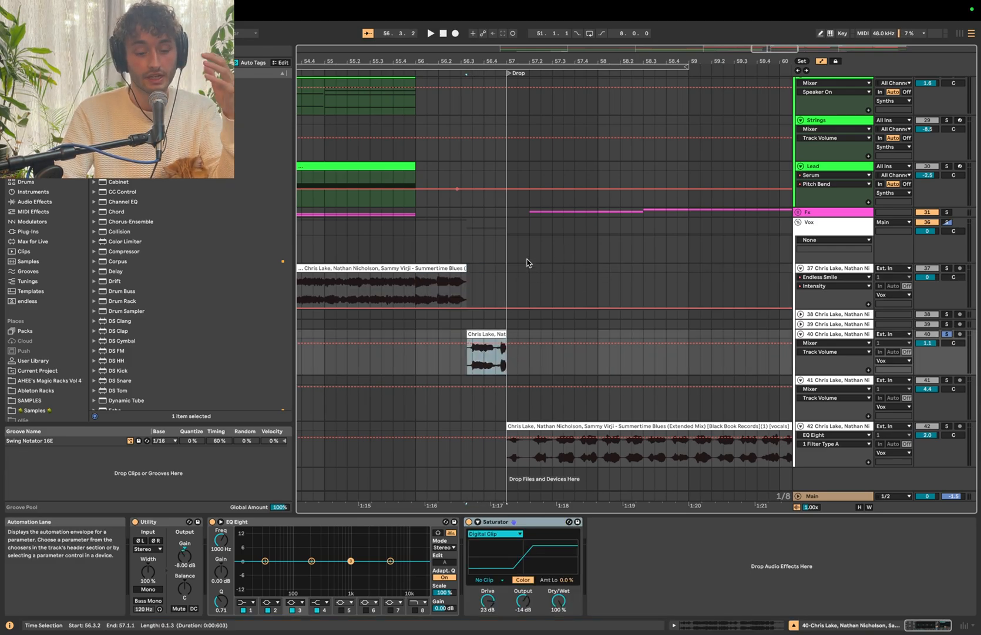
- Turn off the vocal solo and play the full mix around the start of the Drop at bar 57
{"action": "left_click", "coordinate": [405, 252]}
{"action": "key", "text": "space"}
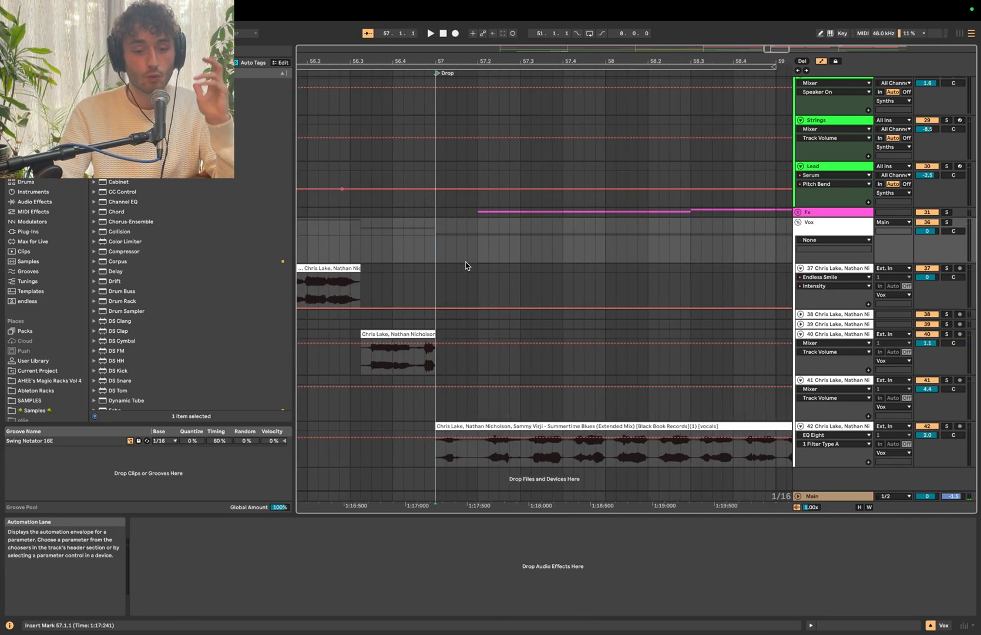
{"action": "key", "text": "space"}
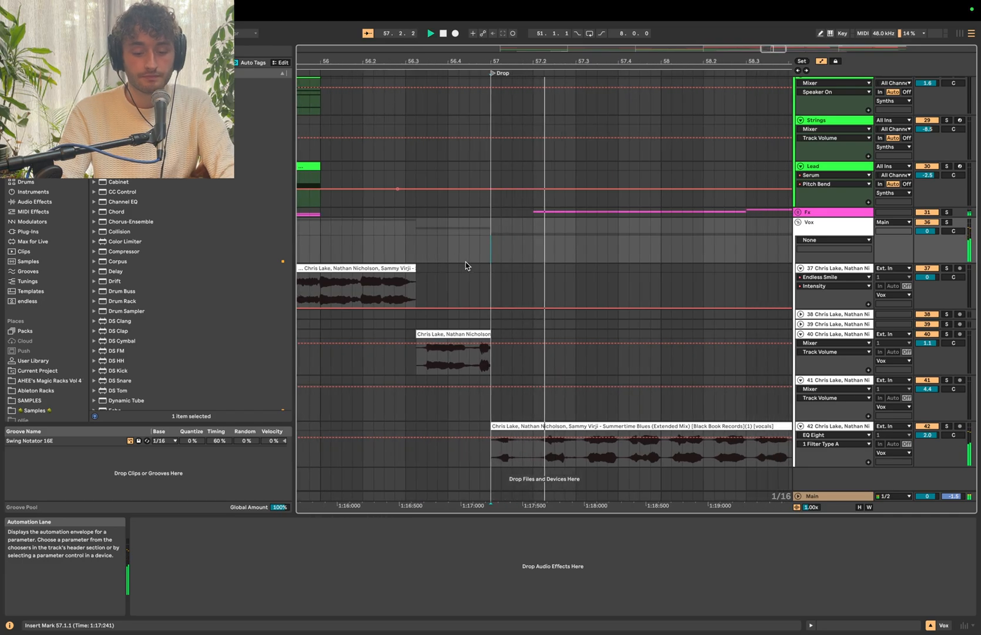
- Unfold the Main Synth track and mark the first beat of its Drop clip up to 57.2
{"action": "scroll", "coordinate": [466, 265], "scroll_direction": "up", "scroll_amount": 10}
{"action": "scroll", "coordinate": [703, 352], "scroll_direction": "down", "scroll_amount": 4}
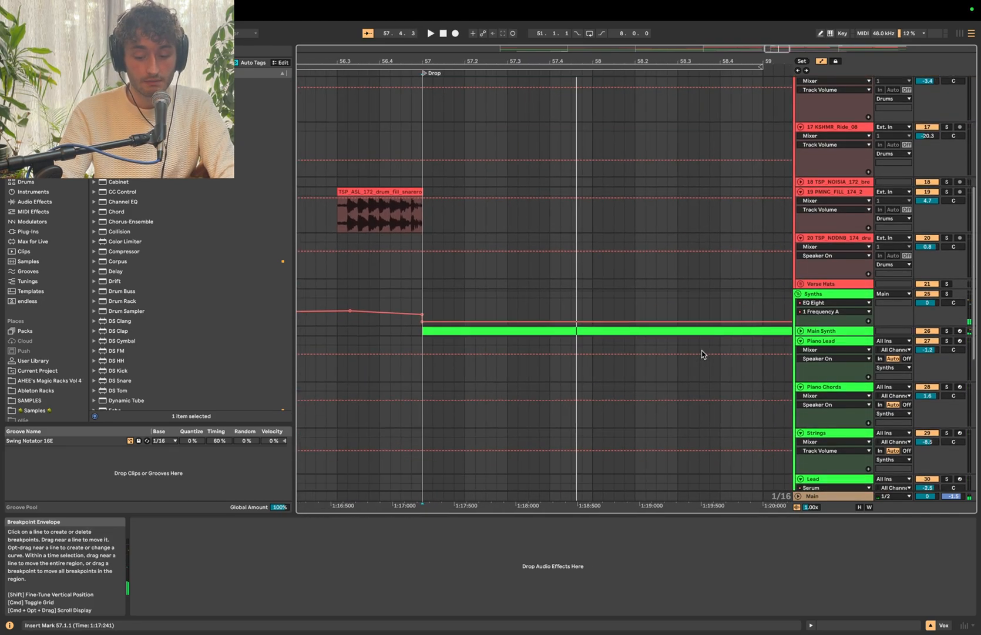
{"action": "left_click", "coordinate": [801, 331]}
{"action": "left_click_drag", "start_coordinate": [425, 350], "coordinate": [472, 338]}
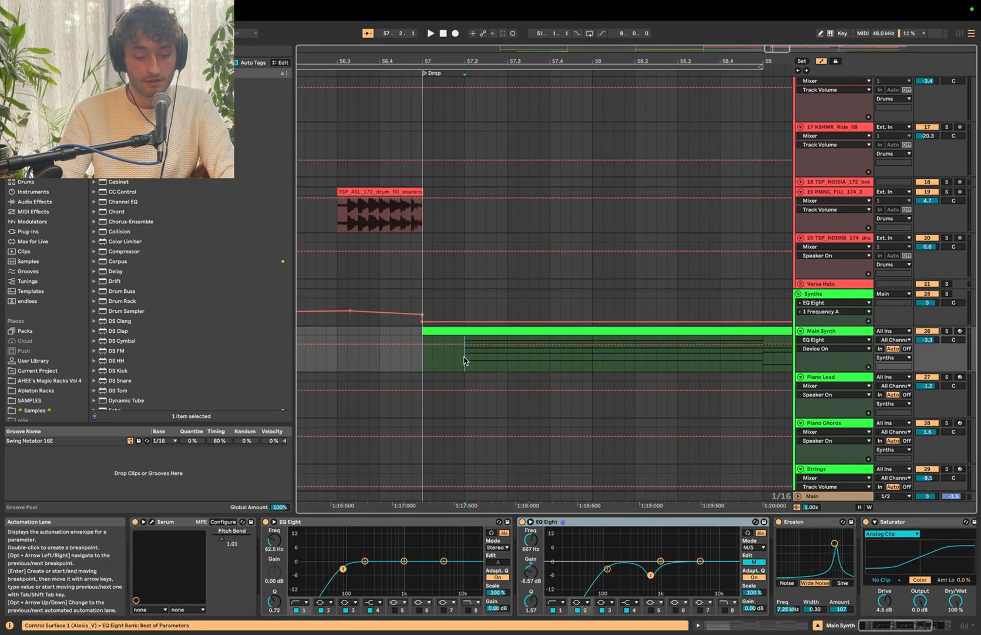
- Unfold the Sub, Crunch and Wub tracks to examine their clips at the start of the Drop
{"action": "scroll", "coordinate": [464, 351], "scroll_direction": "up", "scroll_amount": 10}
{"action": "left_click", "coordinate": [798, 184]}
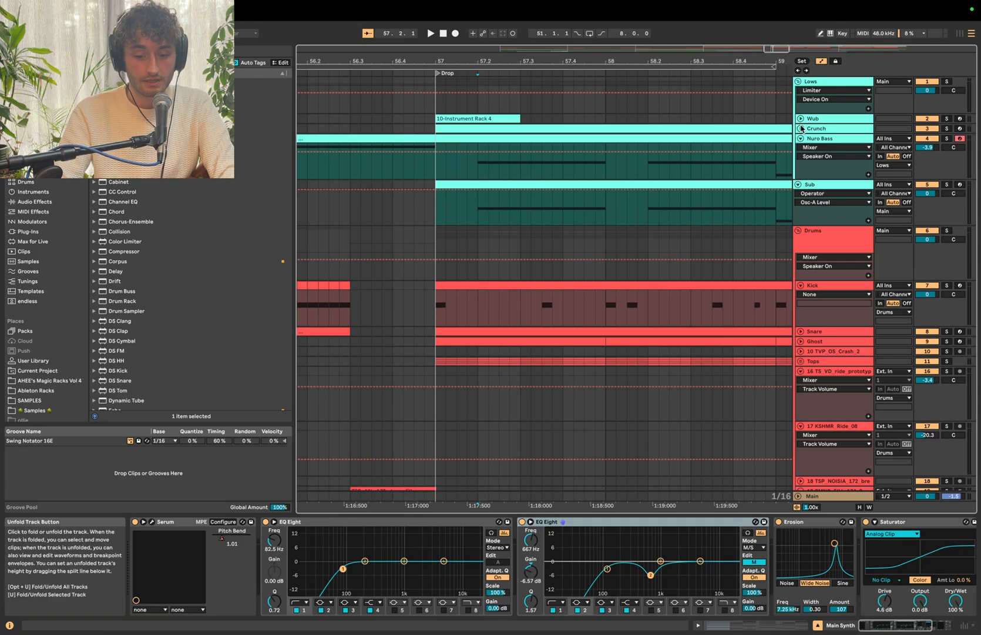
{"action": "left_click", "coordinate": [831, 120]}
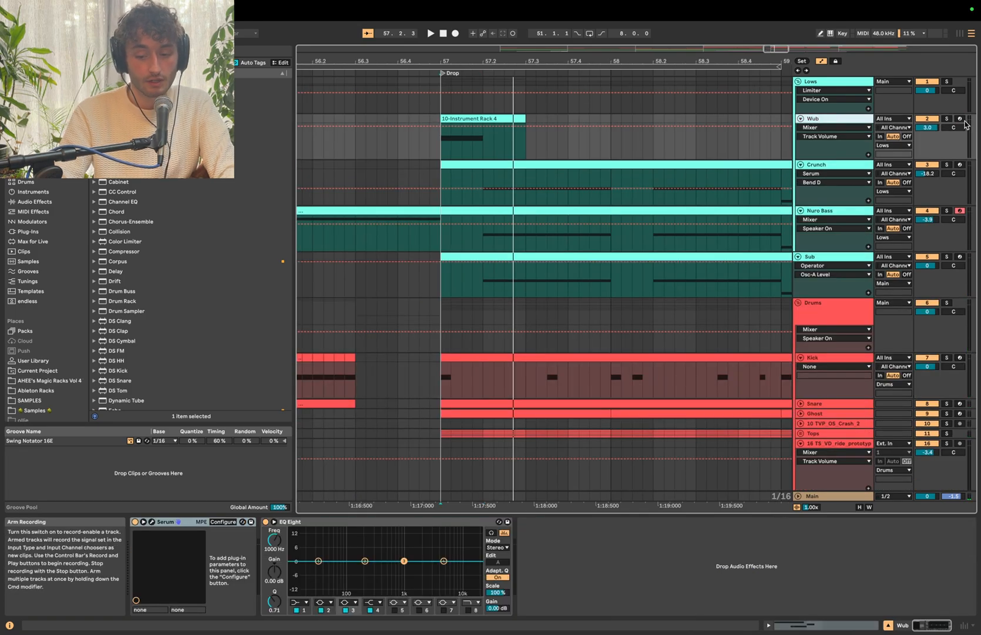
- Solo the Wub track at the start of the Drop and examine its Serum oscillators and effects
{"action": "left_click", "coordinate": [946, 118]}
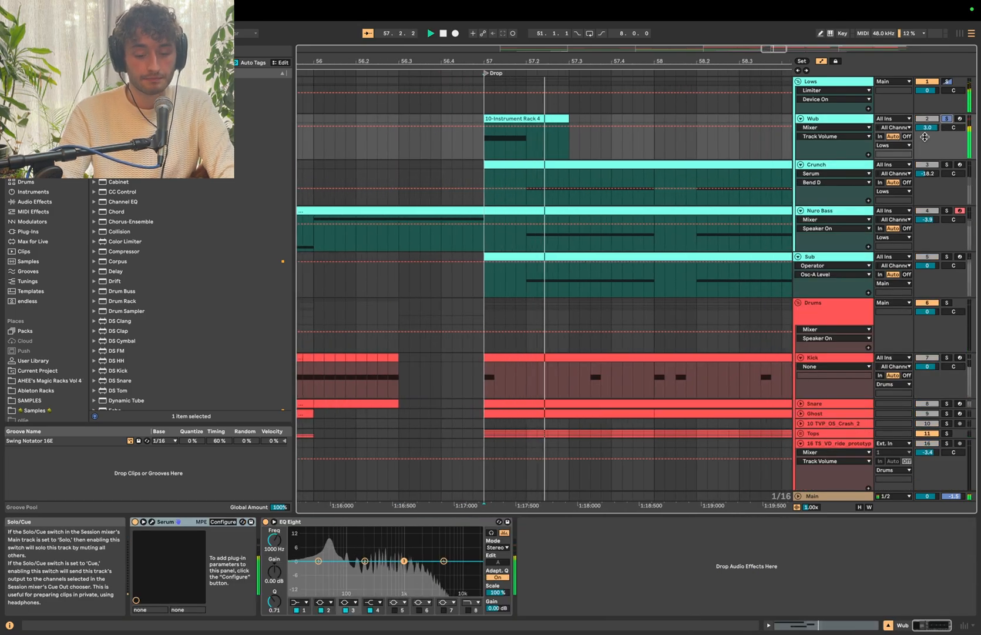
{"action": "left_click", "coordinate": [151, 522]}
{"action": "left_click_drag", "start_coordinate": [356, 171], "coordinate": [465, 188]}
{"action": "key", "text": "space"}
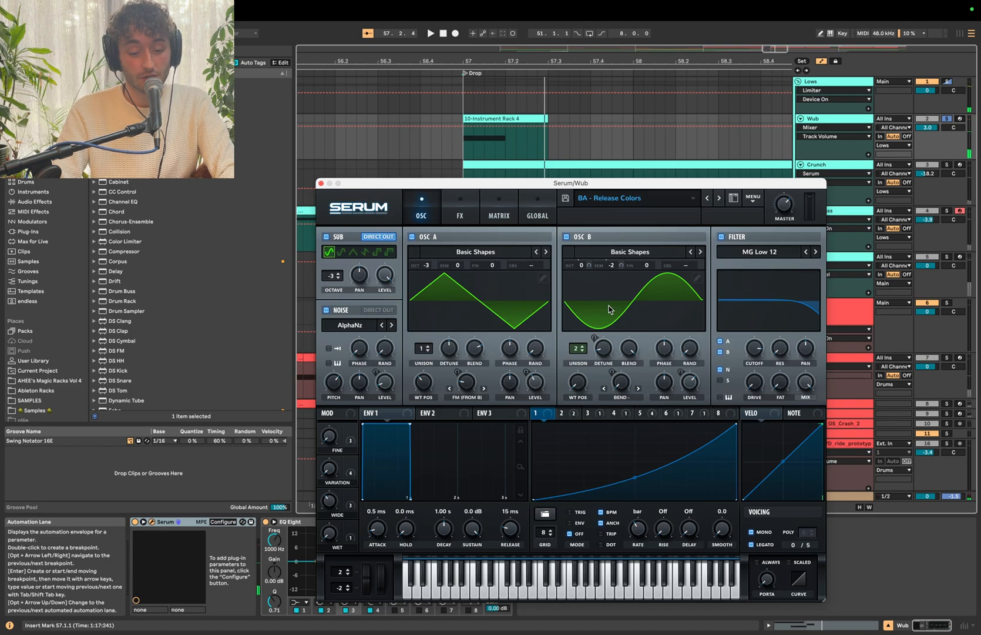
{"action": "left_click", "coordinate": [461, 219]}
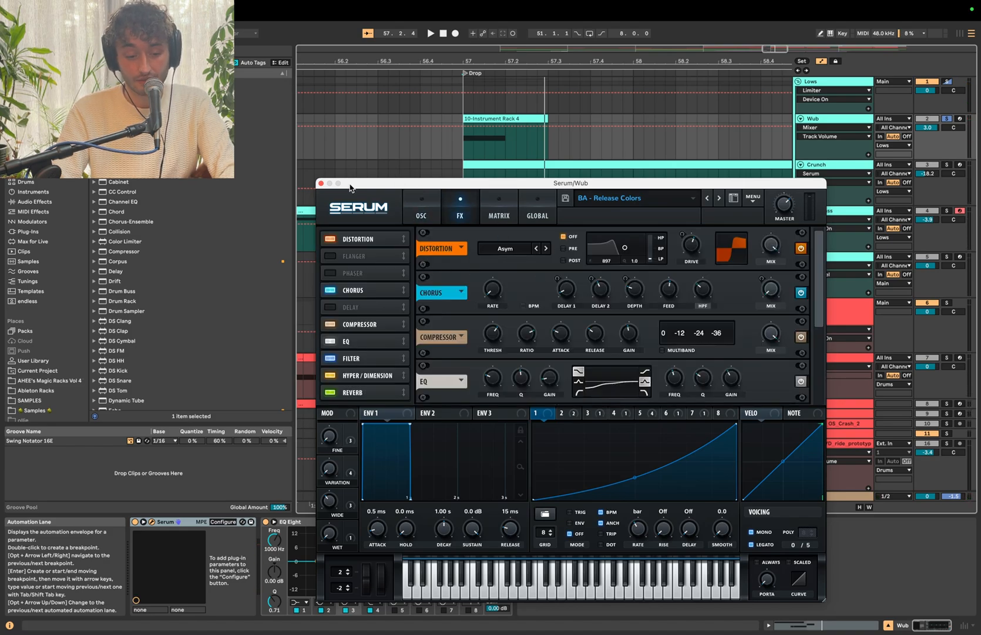
{"action": "left_click", "coordinate": [321, 185]}
- Play the Drop without the Wub solo, then mark the Wub's first beat and the Crunch, Nuro Bass and Sub parts from 57.2
{"action": "key", "text": "space"}
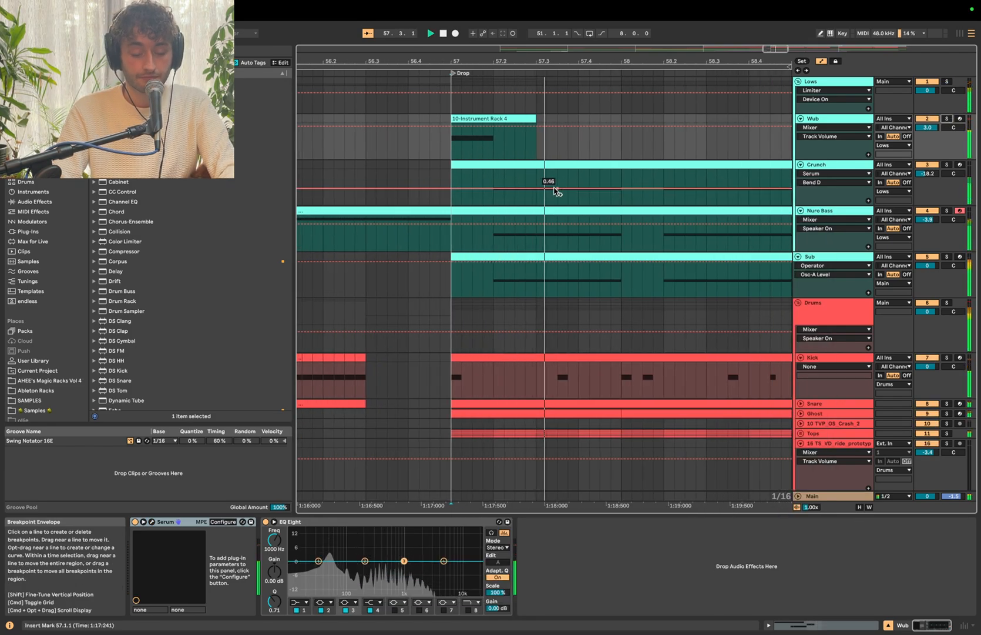
{"action": "key", "text": "space"}
{"action": "scroll", "coordinate": [452, 163], "scroll_direction": "down", "scroll_amount": 3}
{"action": "left_click_drag", "start_coordinate": [439, 141], "coordinate": [470, 138]}
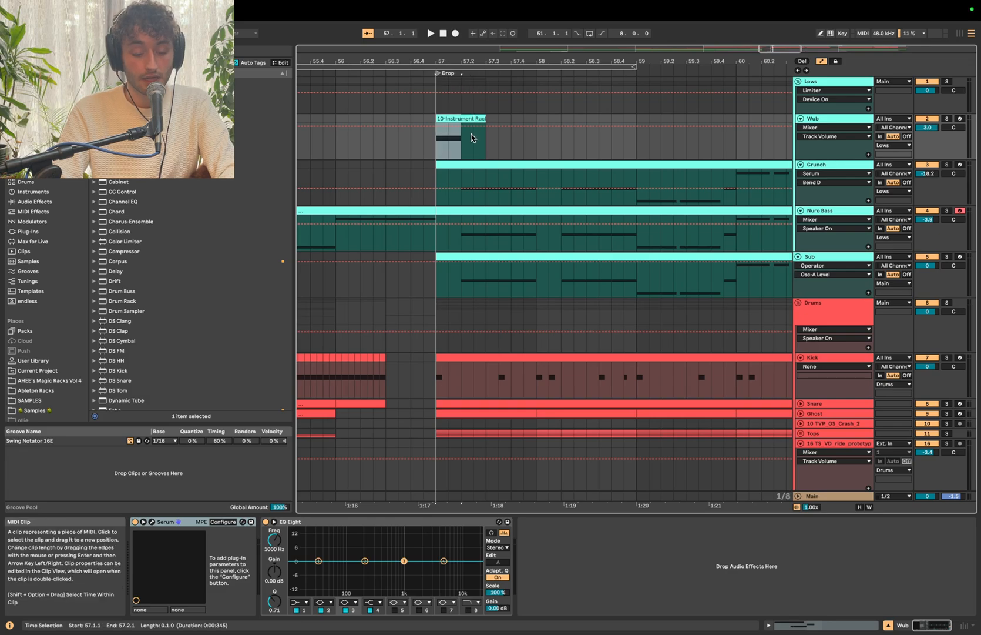
{"action": "left_click_drag", "start_coordinate": [457, 179], "coordinate": [752, 278]}
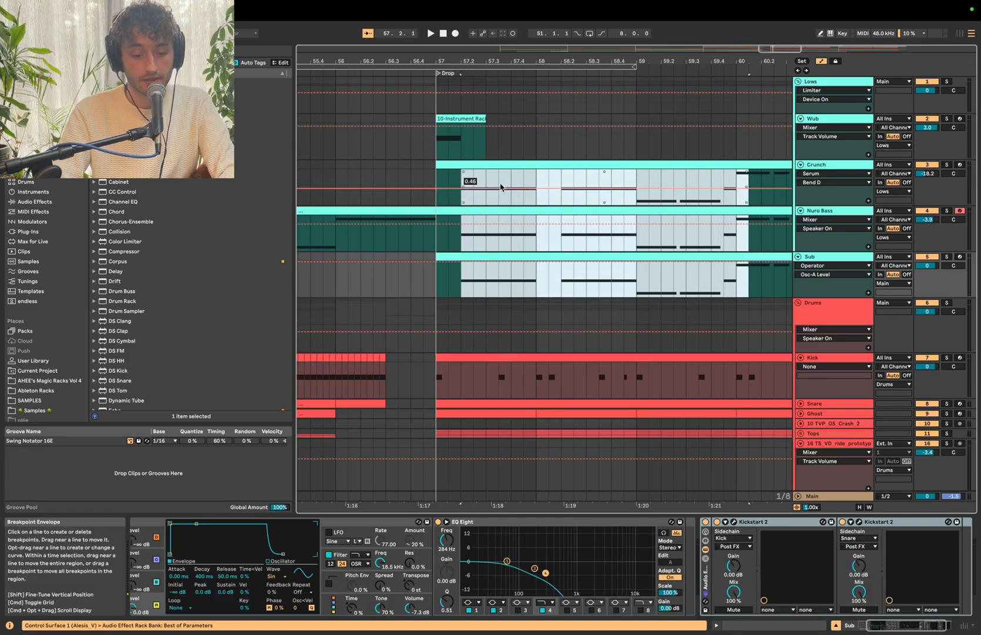
- Solo the Crunch track and audition its bass part from 57.2
{"action": "left_click", "coordinate": [844, 166]}
{"action": "left_click", "coordinate": [947, 165]}
{"action": "scroll", "coordinate": [491, 178], "scroll_direction": "left", "scroll_amount": 1}
{"action": "left_click", "coordinate": [491, 178]}
{"action": "key", "text": "space"}
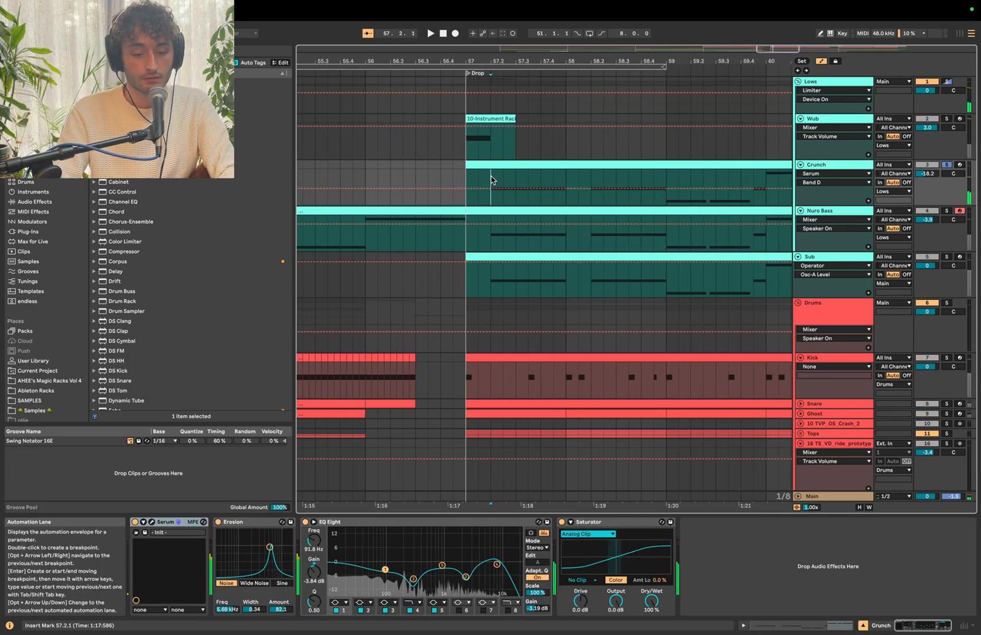
{"action": "key", "text": "space"}
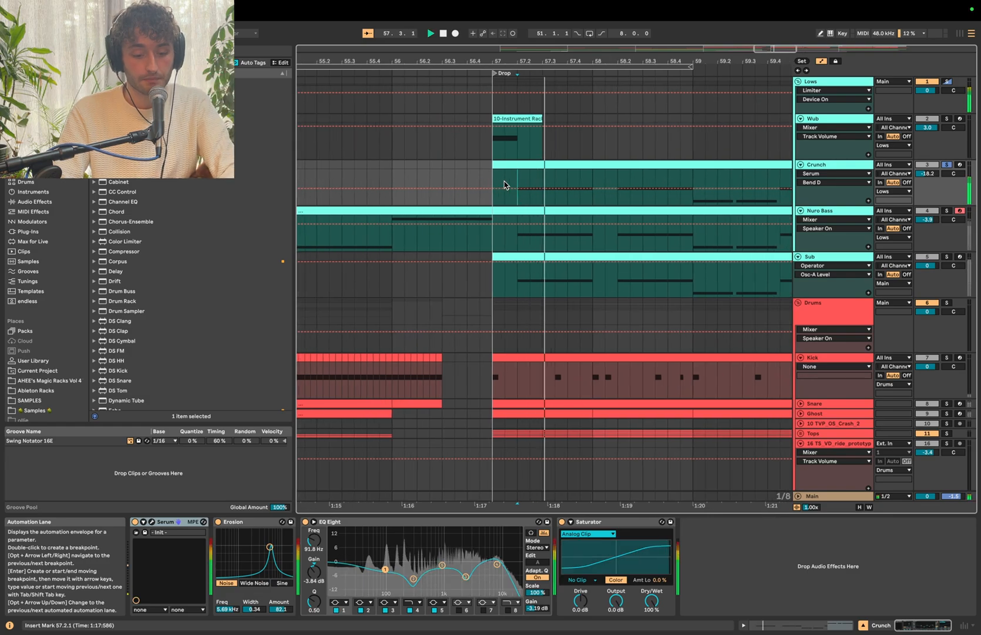
- Stop playback and open the Crunch track's Serum to examine its oscillators and the wavetable choices for oscillator B
{"action": "left_click", "coordinate": [152, 522]}
{"action": "key", "text": "space"}
{"action": "left_click_drag", "start_coordinate": [625, 84], "coordinate": [537, 101]}
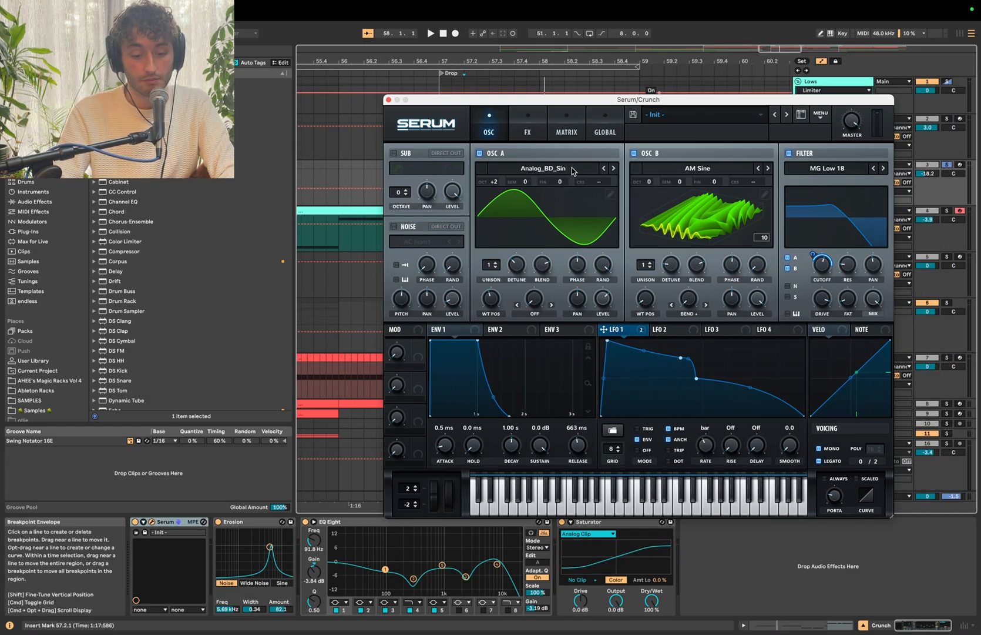
{"action": "left_click", "coordinate": [711, 171]}
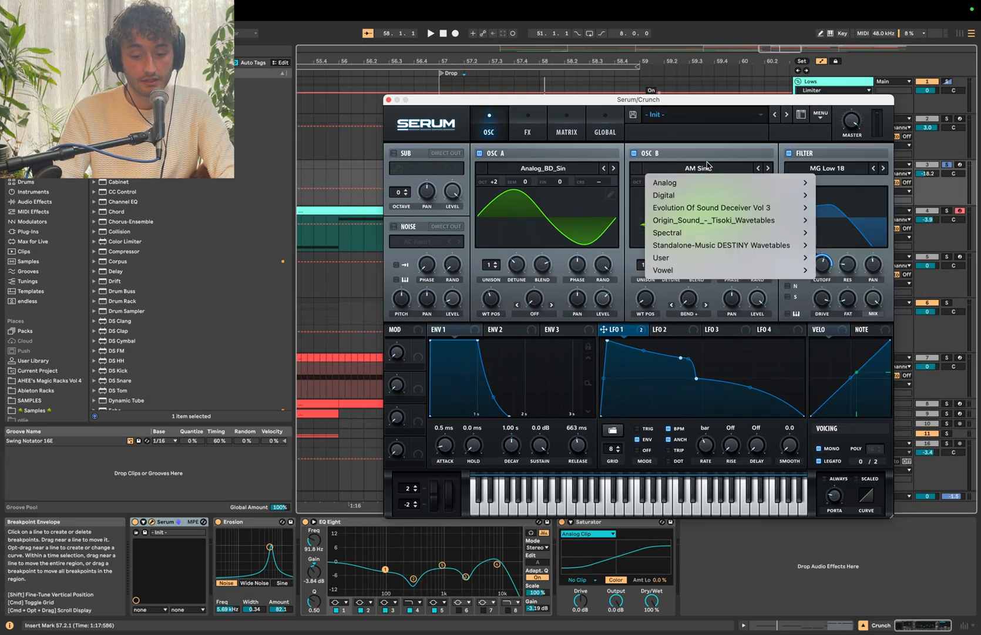
{"action": "left_click", "coordinate": [818, 272]}
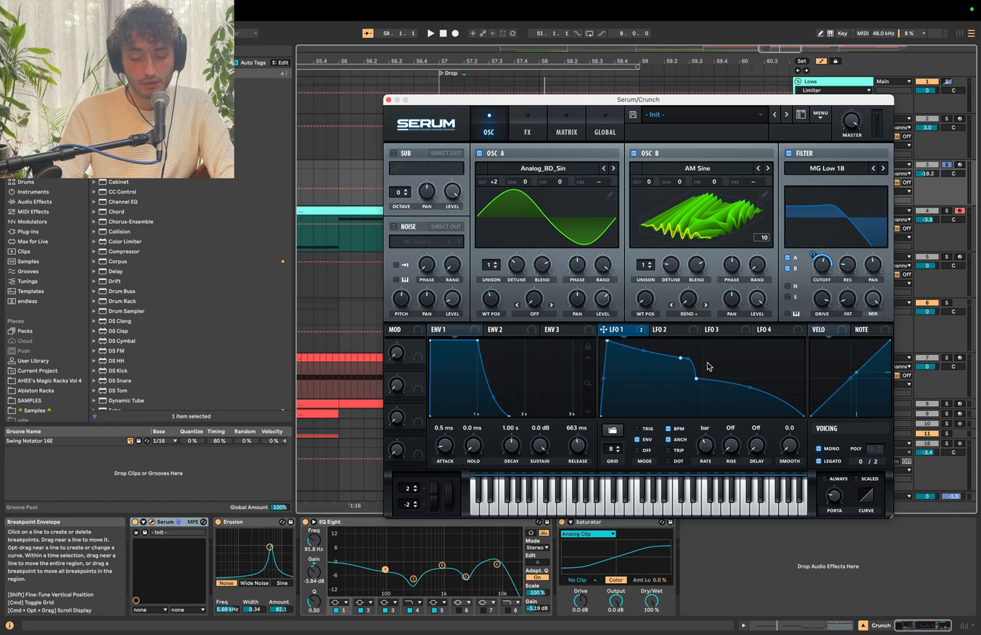
- Play the soloed Crunch part with Serum open, then examine its effects chain
{"action": "key", "text": "space"}
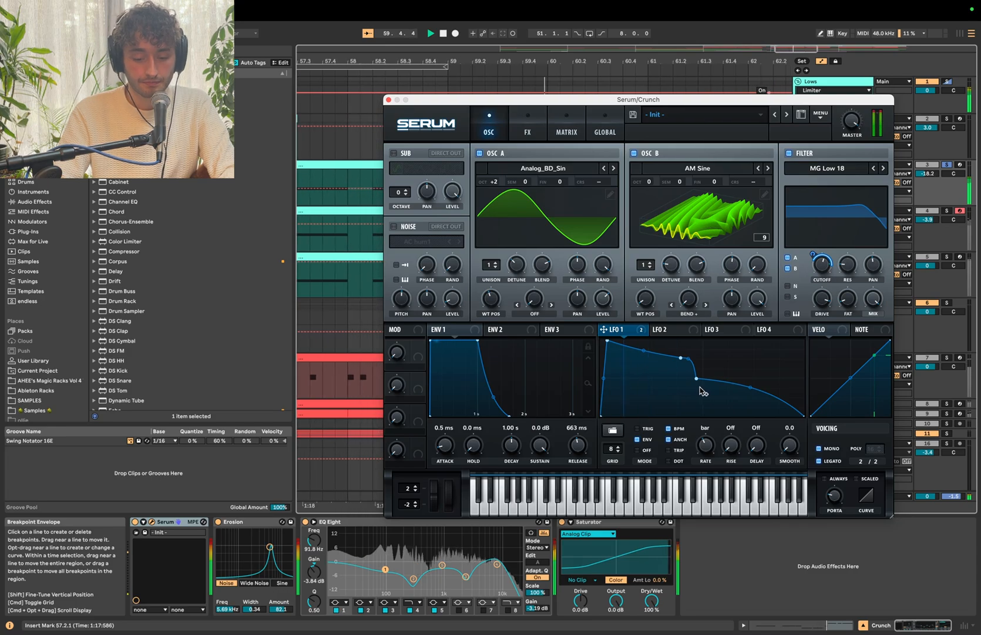
{"action": "key", "text": "space"}
{"action": "left_click", "coordinate": [527, 131]}
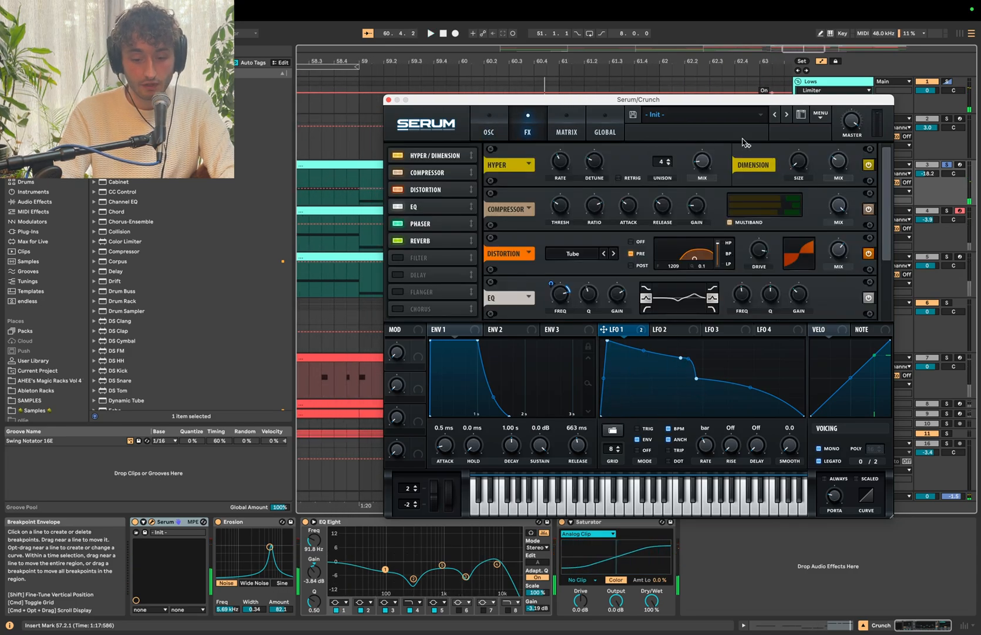
- Open the Nuro Bass clip's notes, try the long G#2 note in place of the two shorter ones at 2.2, and undo it
{"action": "scroll", "coordinate": [843, 178], "scroll_direction": "down", "scroll_amount": 2}
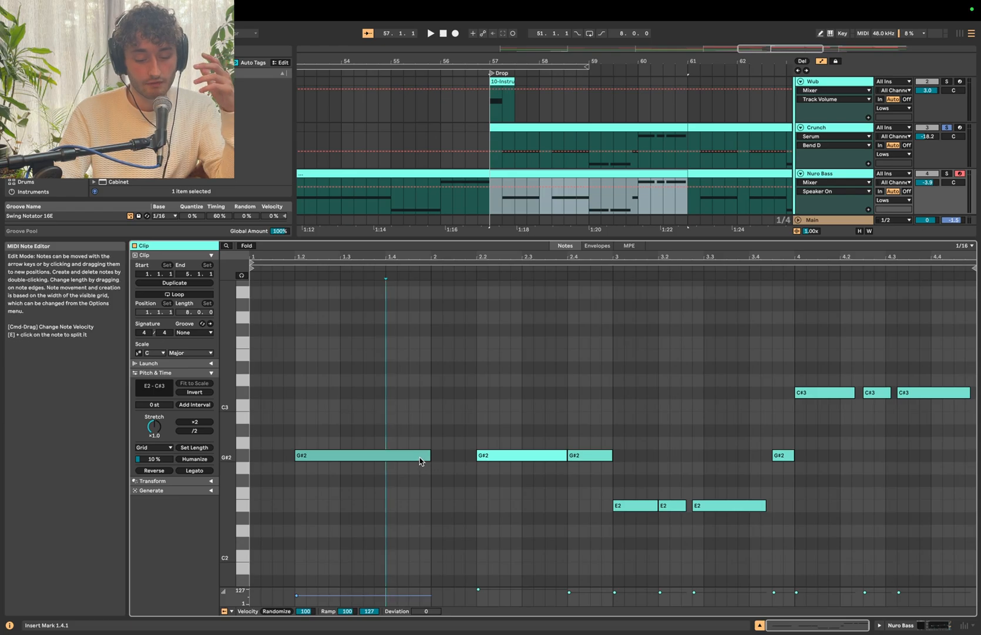
{"action": "left_click", "coordinate": [427, 457]}
{"action": "key", "text": "super+z"}
{"action": "left_click_drag", "start_coordinate": [385, 457], "coordinate": [574, 460]}
{"action": "key", "text": "super+z"}
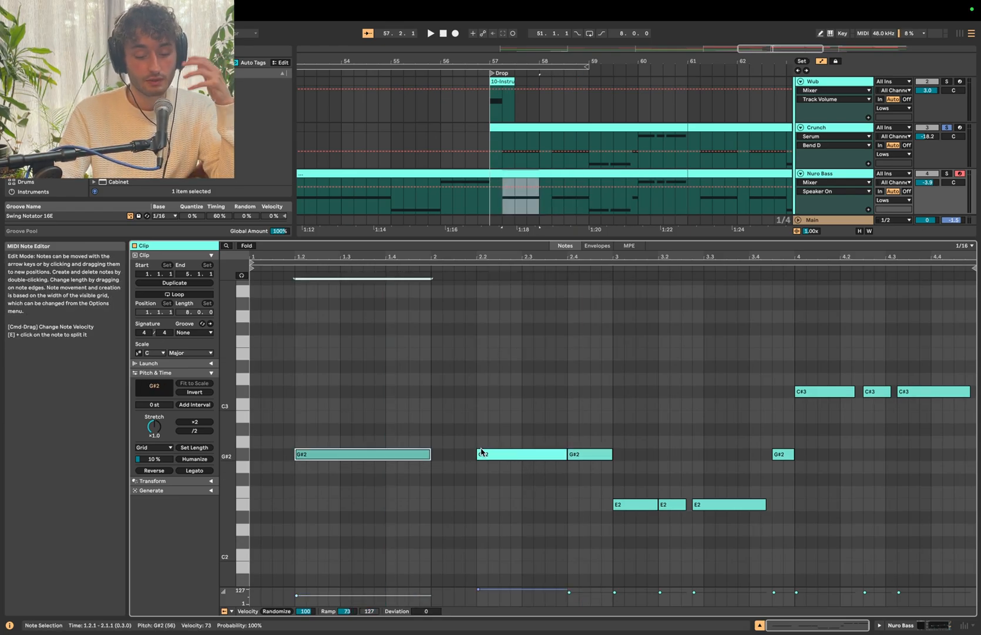
{"action": "left_click", "coordinate": [528, 456]}
{"action": "left_click", "coordinate": [627, 504]}
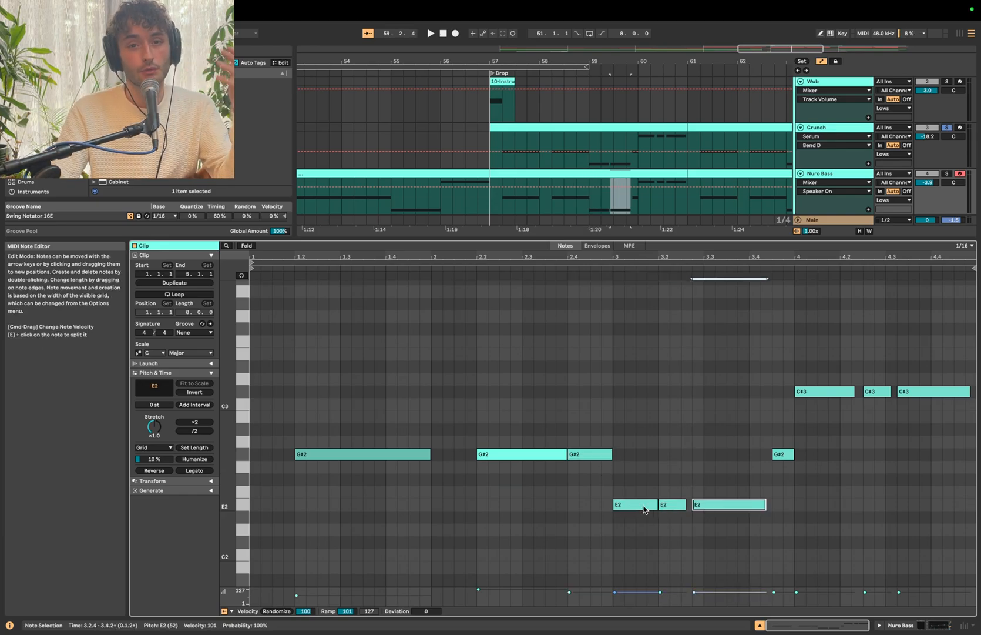
- Try a copy of the long G#2 note at E2 on 3.1 in place of the short E2 notes, and undo it
{"action": "left_click_drag", "start_coordinate": [351, 456], "coordinate": [667, 511]}
{"action": "left_click", "coordinate": [620, 300]}
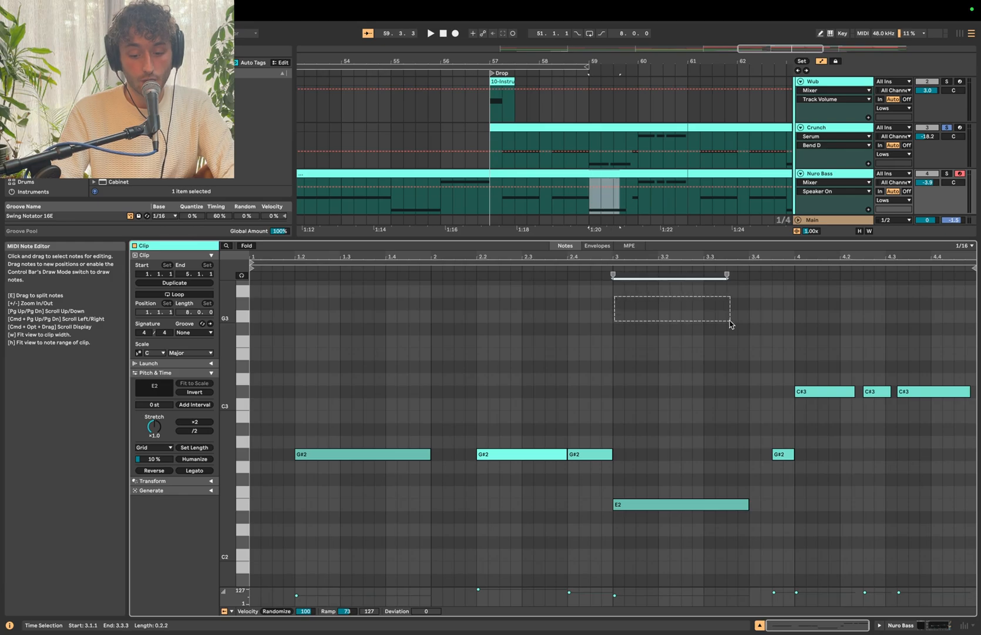
{"action": "left_click_drag", "start_coordinate": [621, 468], "coordinate": [753, 542]}
{"action": "key", "text": "super+z"}
{"action": "left_click", "coordinate": [654, 505]}
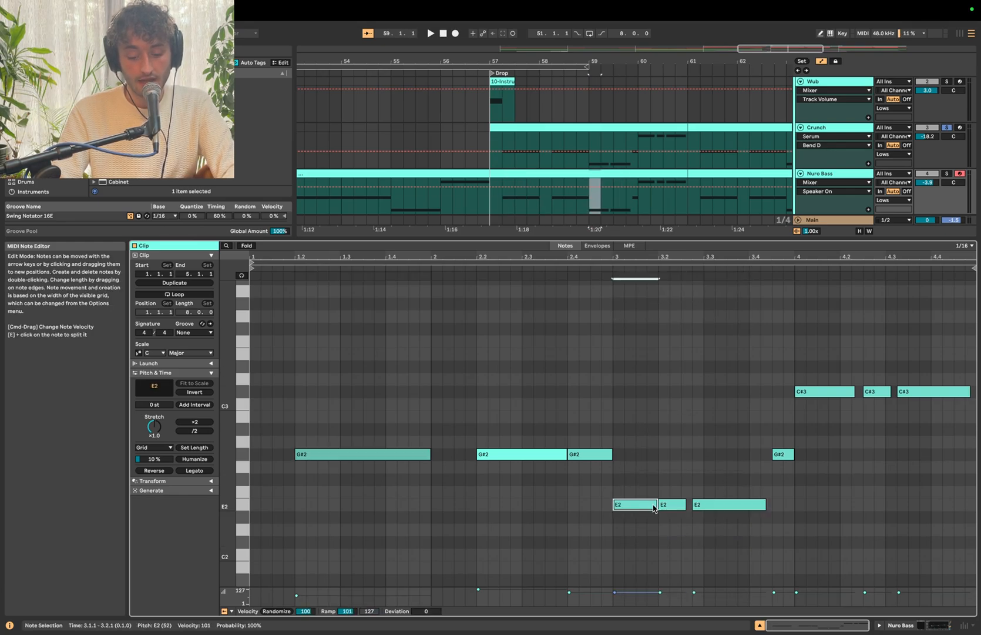
- Leave the note editor, solo the Nuro Bass track and audition it from 57.2
{"action": "key", "text": "shift+Tab"}
{"action": "left_click", "coordinate": [490, 209]}
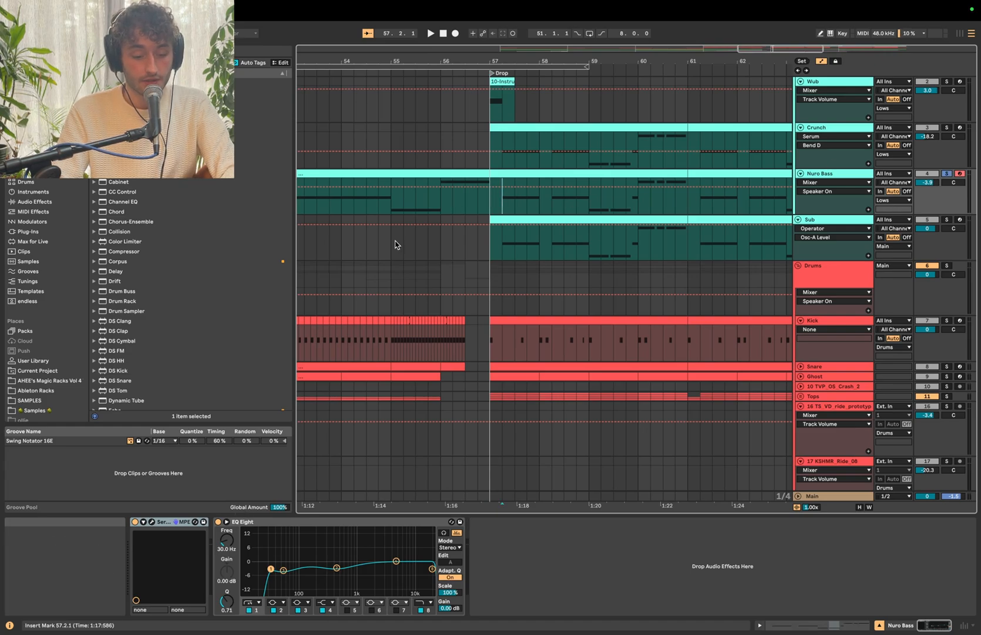
{"action": "key", "text": "space"}
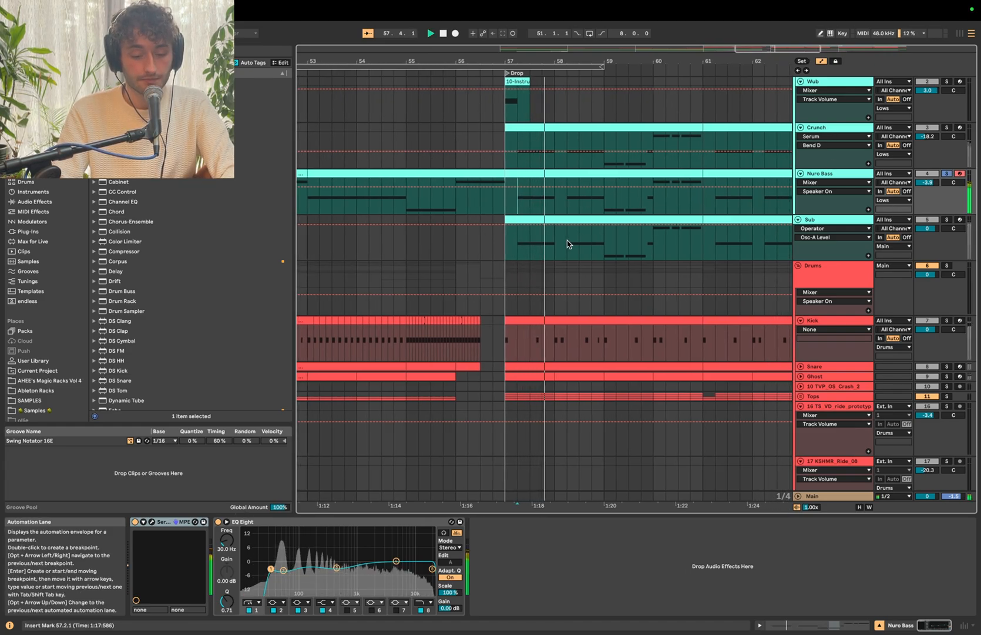
- Solo the Sub track, show its Operator device chain and audition its part from 57.2
{"action": "left_click", "coordinate": [853, 252]}
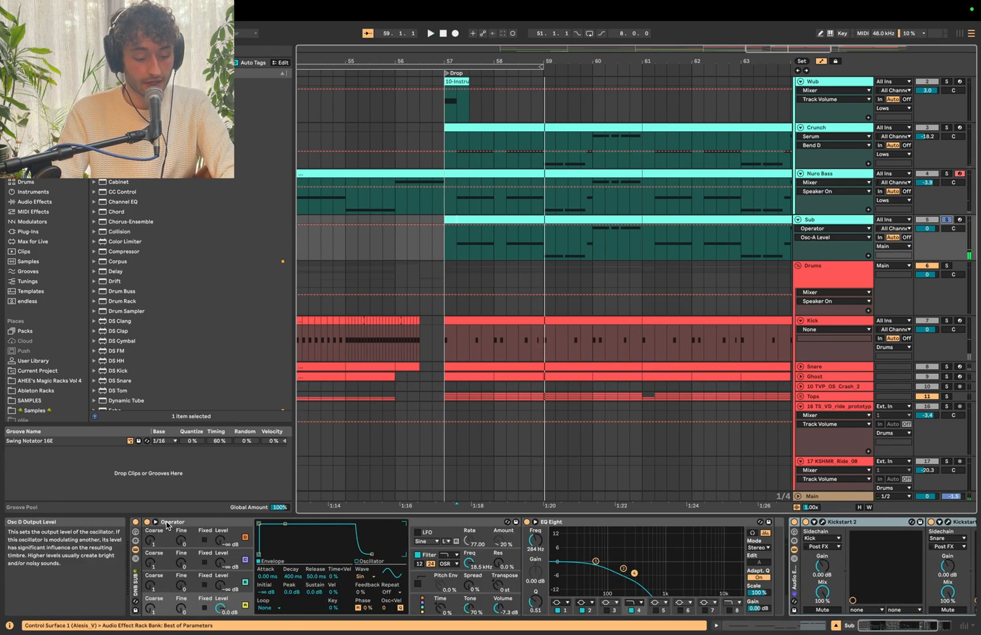
{"action": "left_click", "coordinate": [453, 243]}
{"action": "key", "text": "space"}
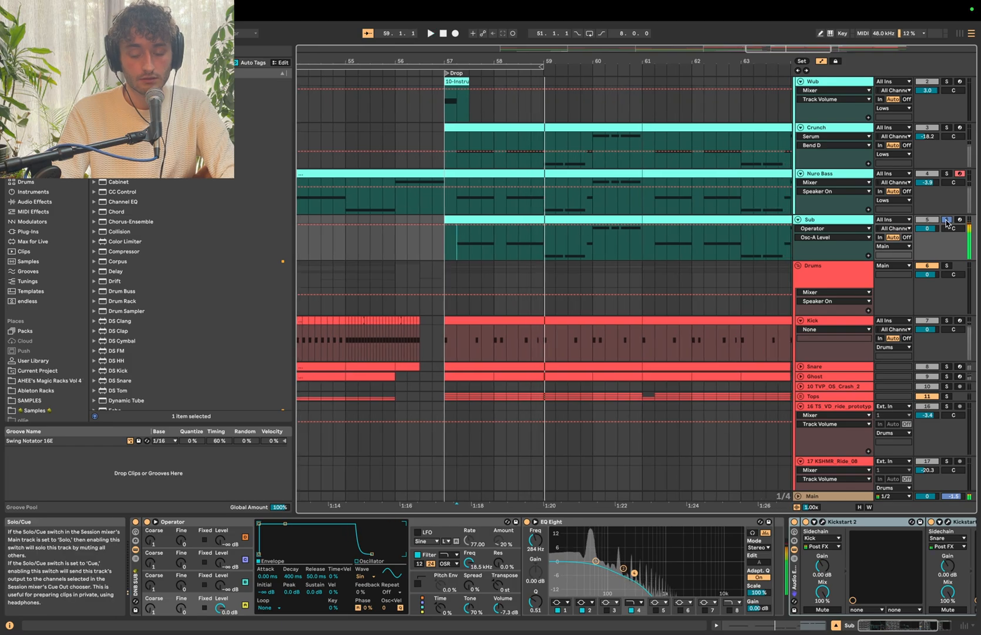
- Turn off the Sub solo, show the Lows group's effects chain and play the Drop
{"action": "scroll", "coordinate": [834, 147], "scroll_direction": "up", "scroll_amount": 1}
{"action": "left_click", "coordinate": [824, 83]}
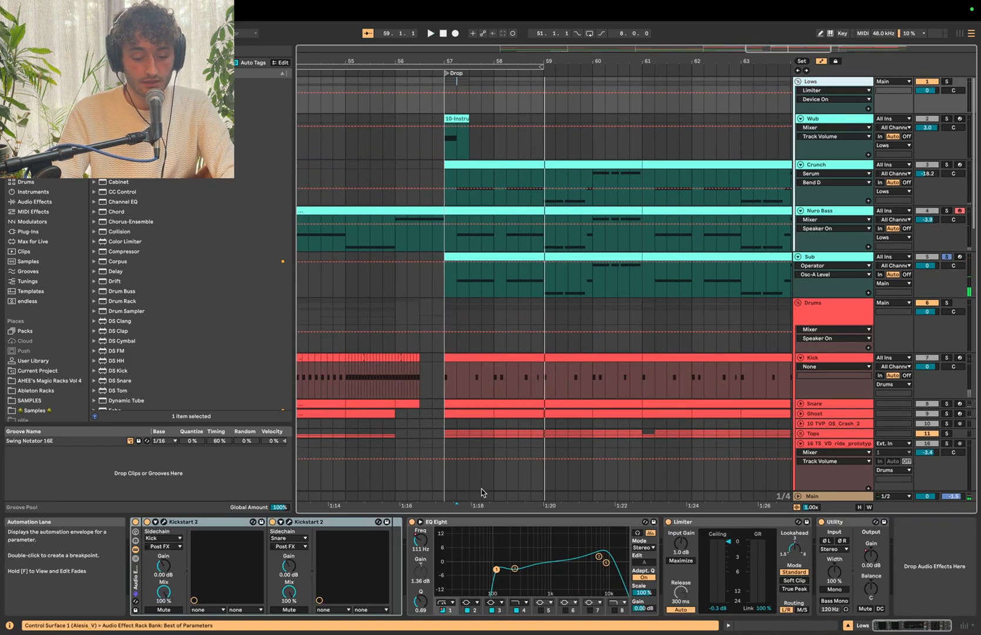
{"action": "key", "text": "space"}
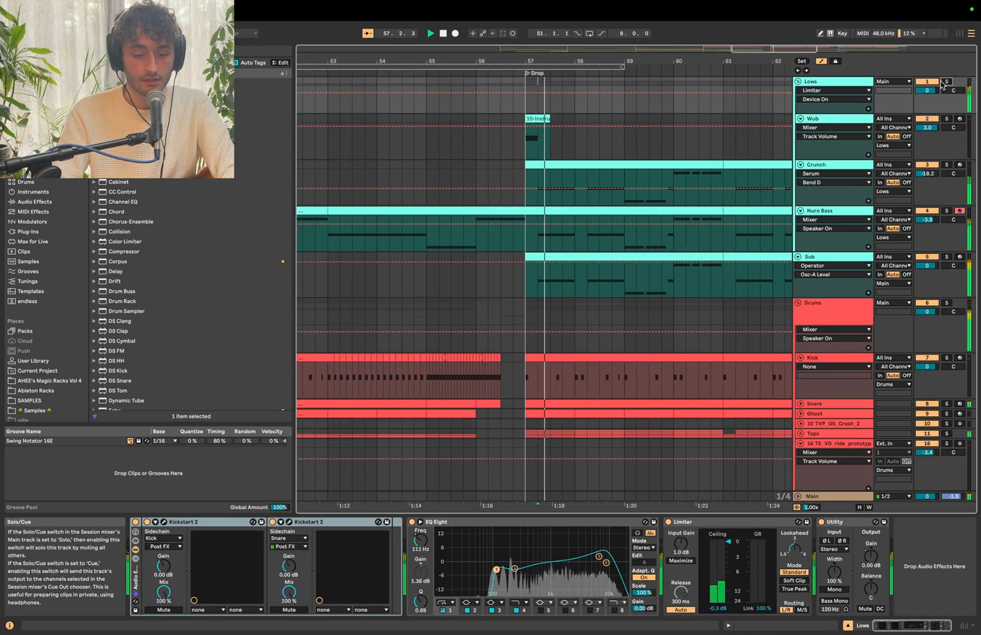
- Examine the drum tracks while the Drop plays, stop playback and solo the Kick track
{"action": "scroll", "coordinate": [591, 219], "scroll_direction": "down", "scroll_amount": 5}
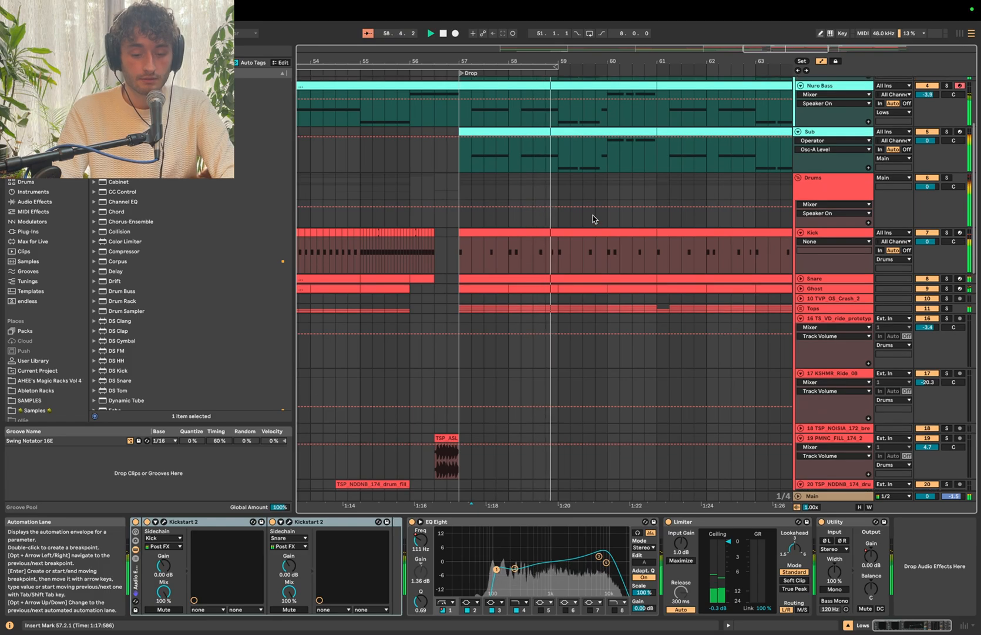
{"action": "scroll", "coordinate": [593, 220], "scroll_direction": "down", "scroll_amount": 4}
{"action": "scroll", "coordinate": [594, 219], "scroll_direction": "up", "scroll_amount": 2}
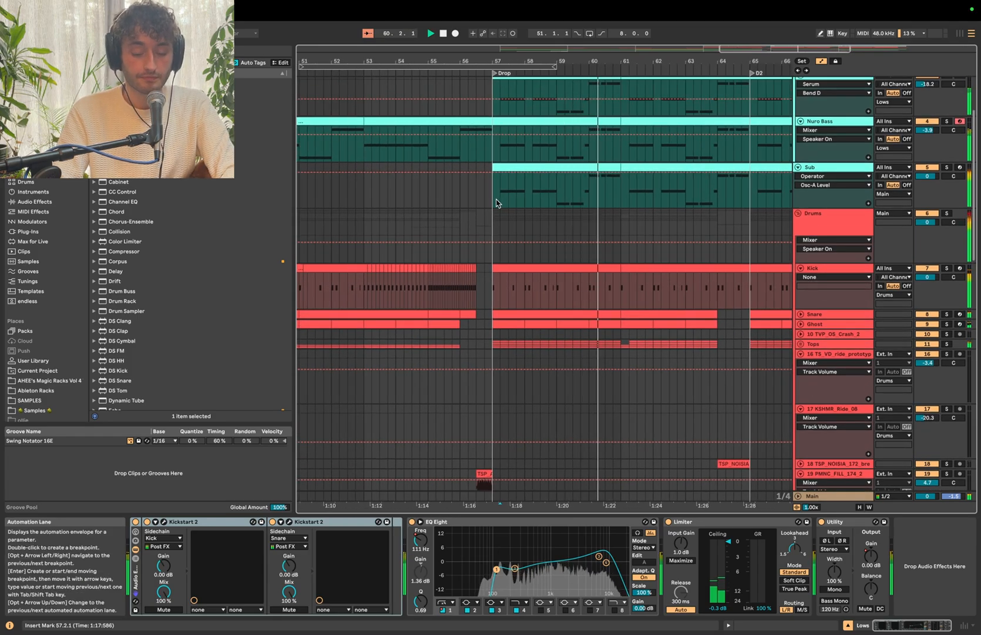
{"action": "scroll", "coordinate": [498, 203], "scroll_direction": "down", "scroll_amount": 1}
{"action": "left_click", "coordinate": [481, 263]}
{"action": "key", "text": "space"}
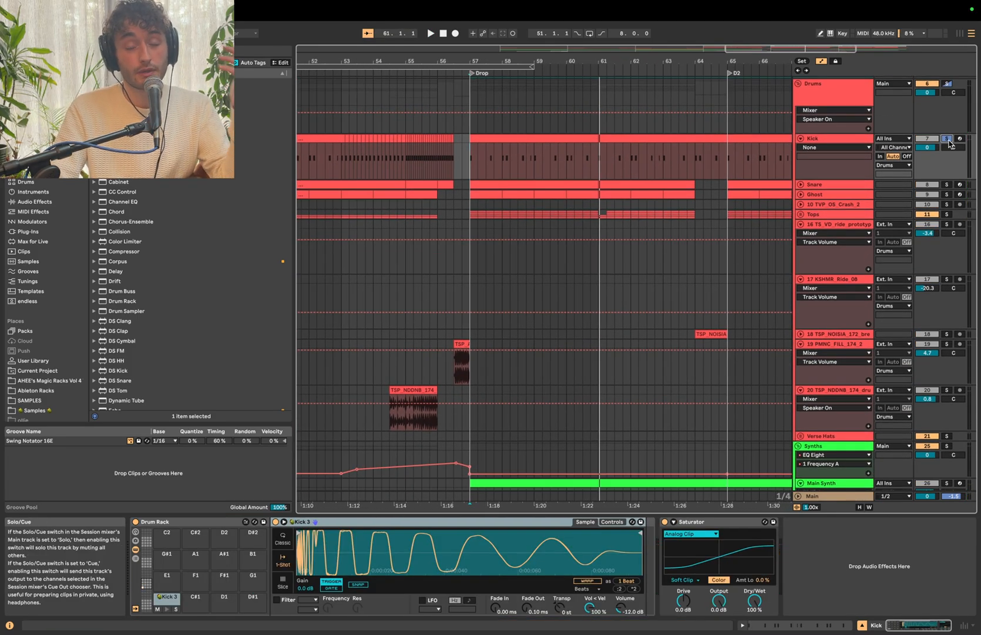
- Select the Kick clip from bar 57 to 61 and audition the beat with Kick, Snare and Tops soloed
{"action": "left_click", "coordinate": [507, 139]}
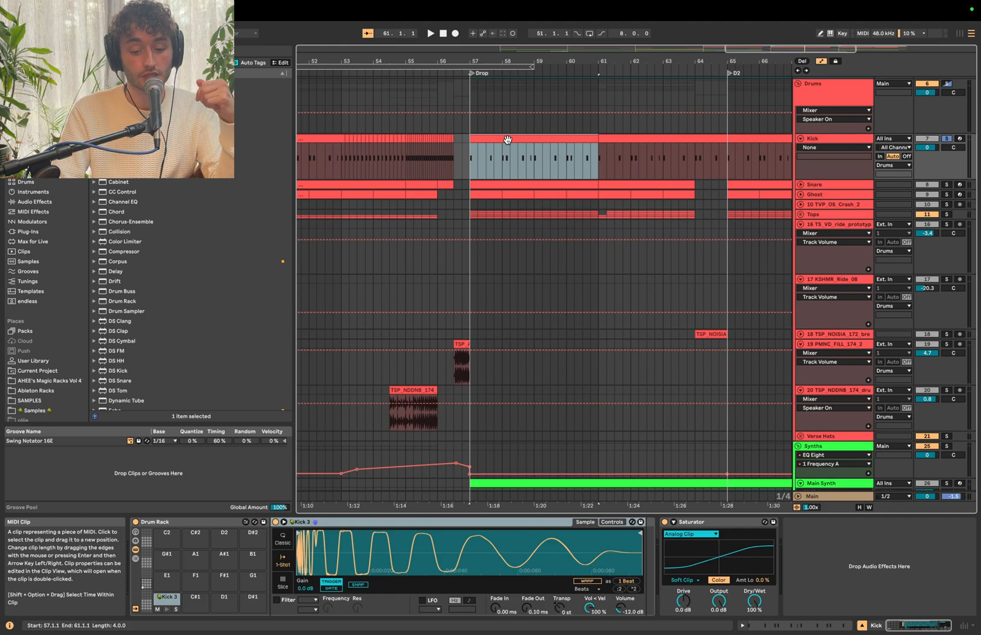
{"action": "key", "text": "space"}
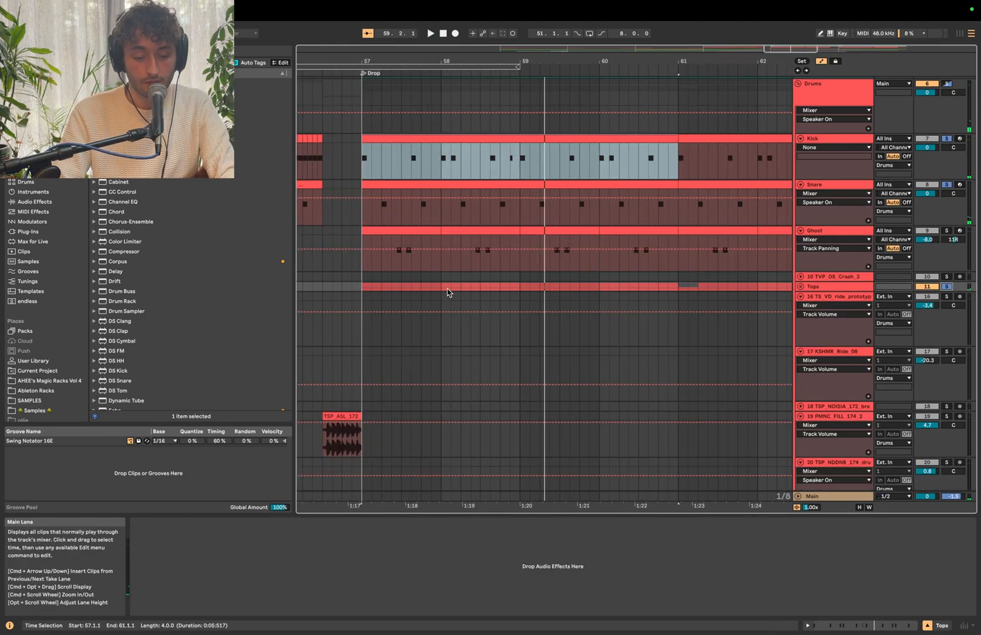
{"action": "key", "text": "space"}
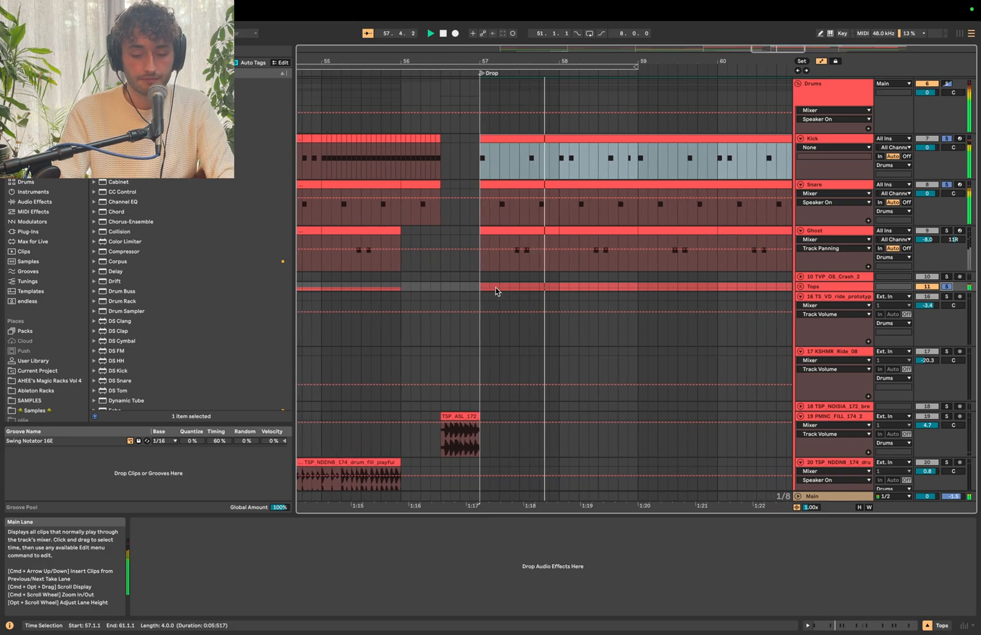
{"action": "key", "text": "space"}
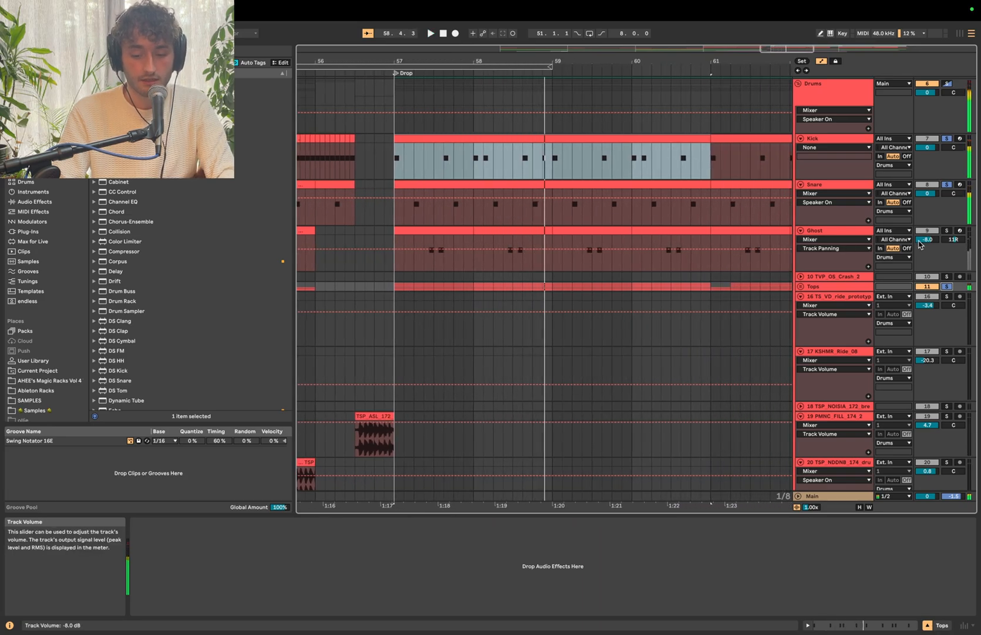
- Add the Ghost track to the soloed drums, select its one-bar clip at bar 57 and audition the combined beat
{"action": "left_click", "coordinate": [947, 230], "text": "super"}
{"action": "left_click", "coordinate": [814, 232]}
{"action": "left_click", "coordinate": [815, 184]}
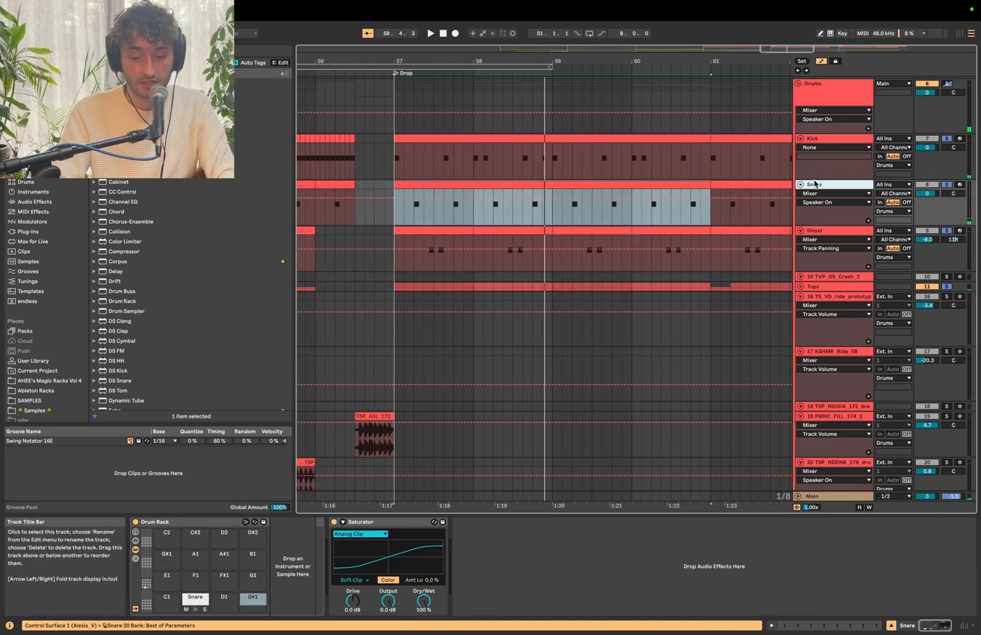
{"action": "left_click", "coordinate": [424, 231]}
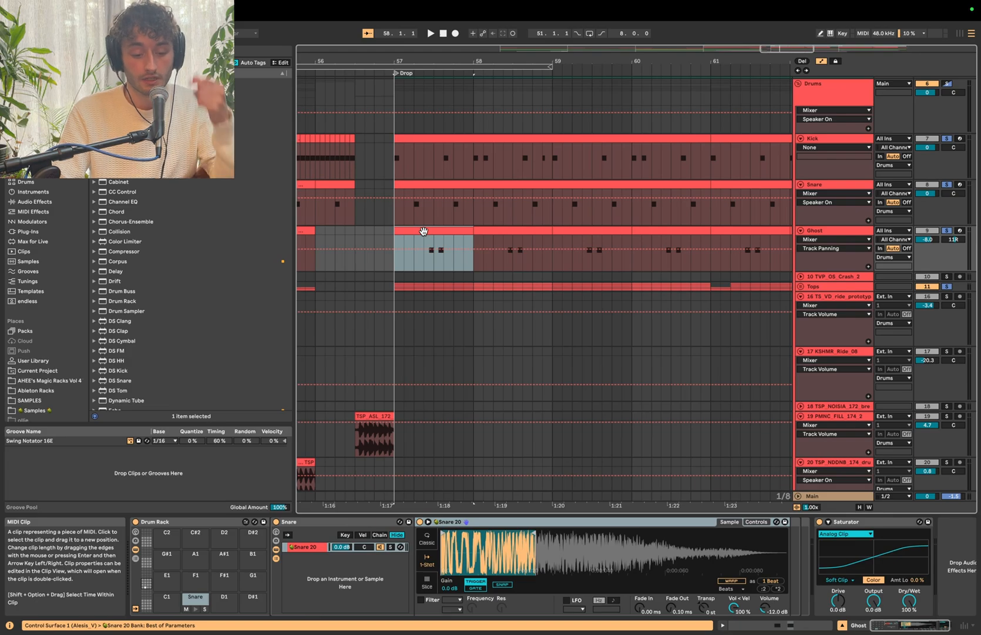
{"action": "key", "text": "space"}
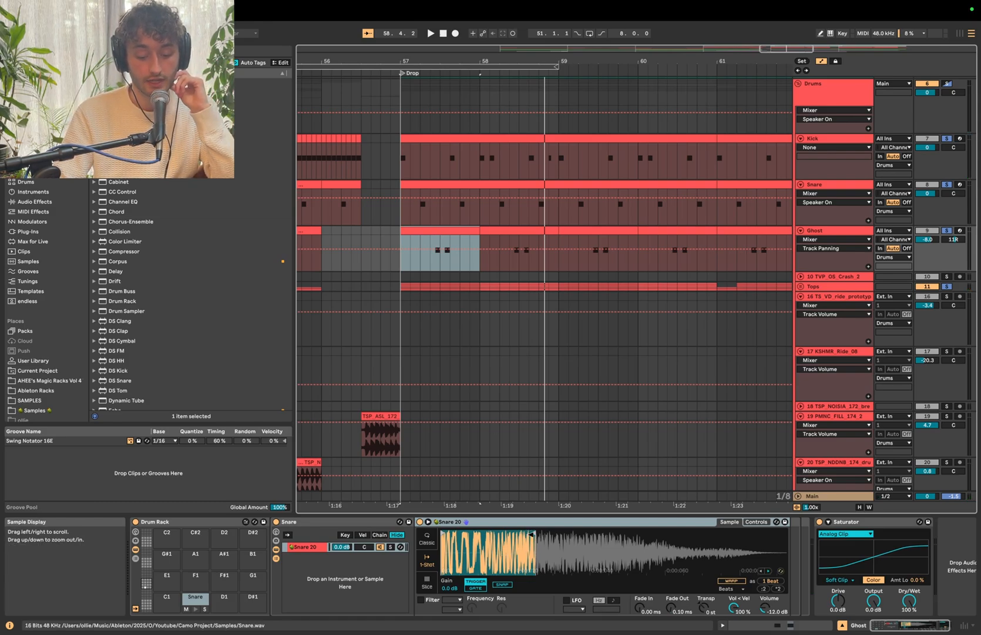
- Audition the Ghost track alone at the start of the Drop and extend the end of its Snare 20 sample
{"action": "left_click", "coordinate": [428, 264]}
{"action": "key", "text": "space"}
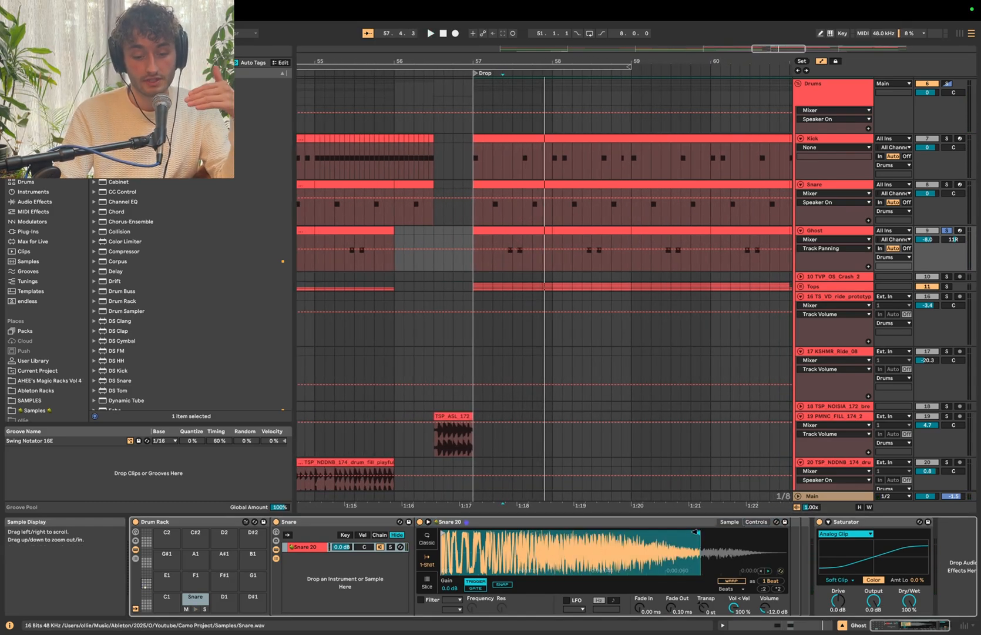
- Audition the start of the Drop with the whole Drums group soloed and collapse the group
{"action": "key", "text": "space"}
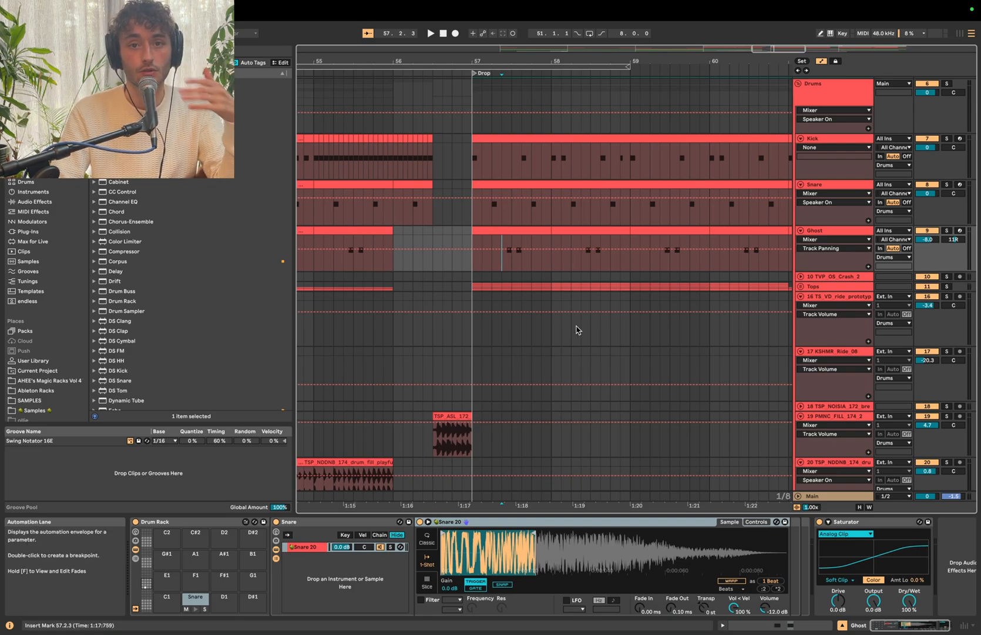
{"action": "left_click", "coordinate": [473, 260]}
{"action": "key", "text": "space"}
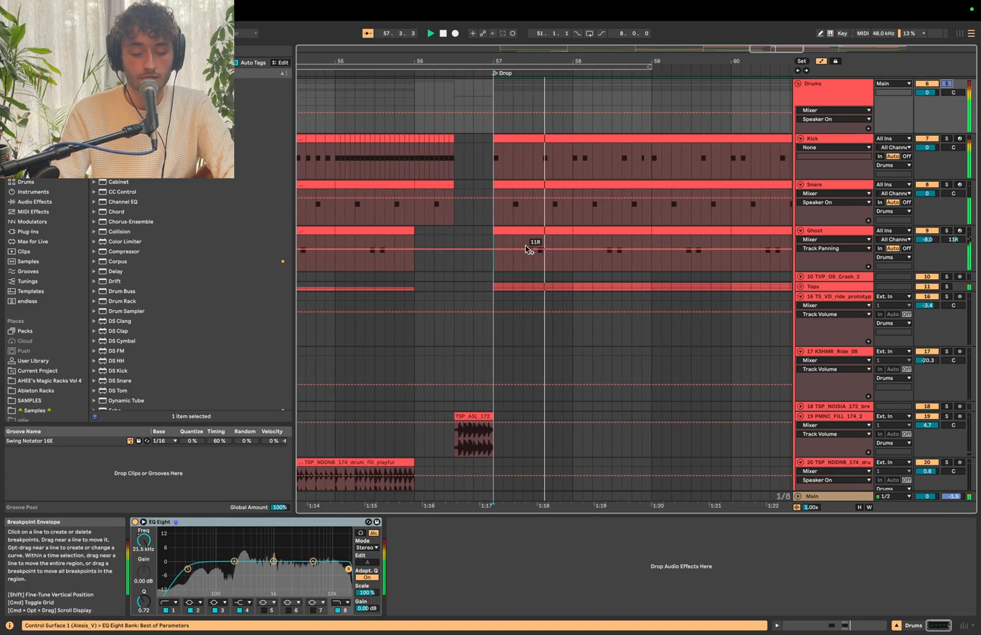
{"action": "scroll", "coordinate": [500, 261], "scroll_direction": "down", "scroll_amount": 1}
{"action": "scroll", "coordinate": [517, 272], "scroll_direction": "down", "scroll_amount": 3}
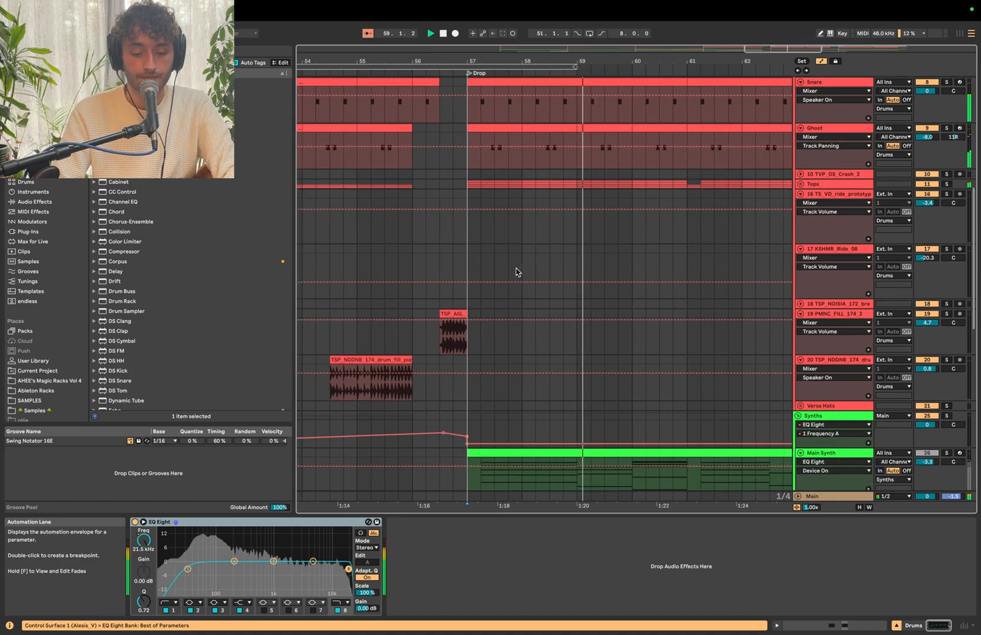
{"action": "scroll", "coordinate": [730, 265], "scroll_direction": "up", "scroll_amount": 3}
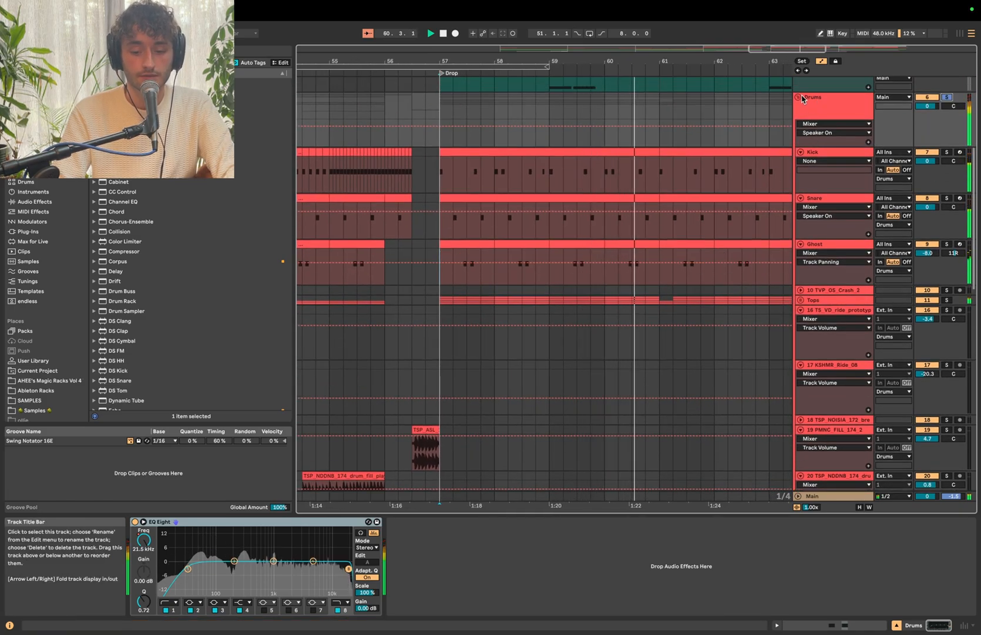
{"action": "left_click", "coordinate": [798, 97]}
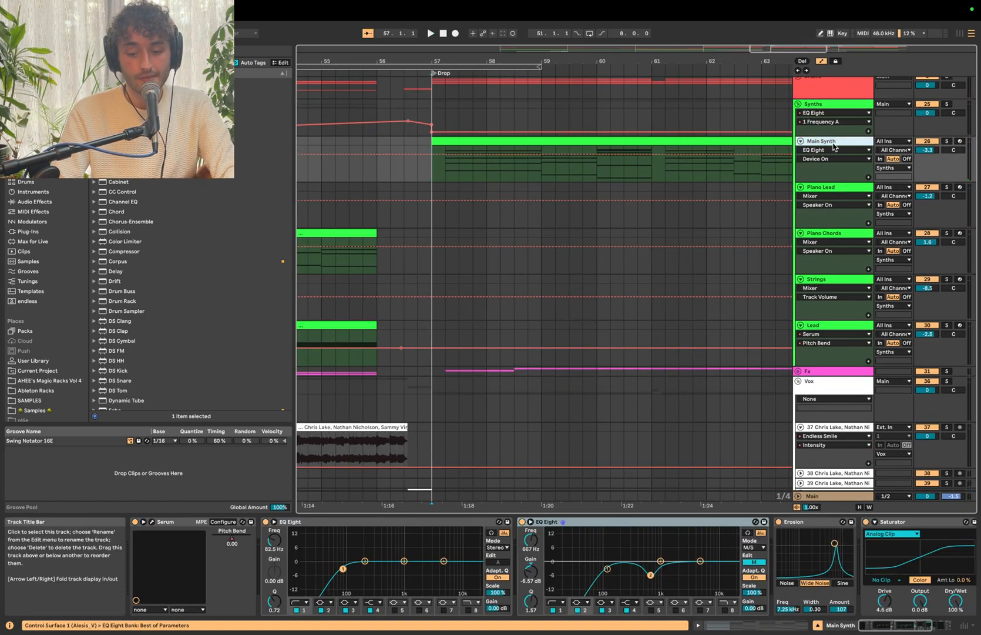
- Solo the Main Synth track, select its clip from bar 57 to 65 and play it
{"action": "left_click", "coordinate": [948, 141]}
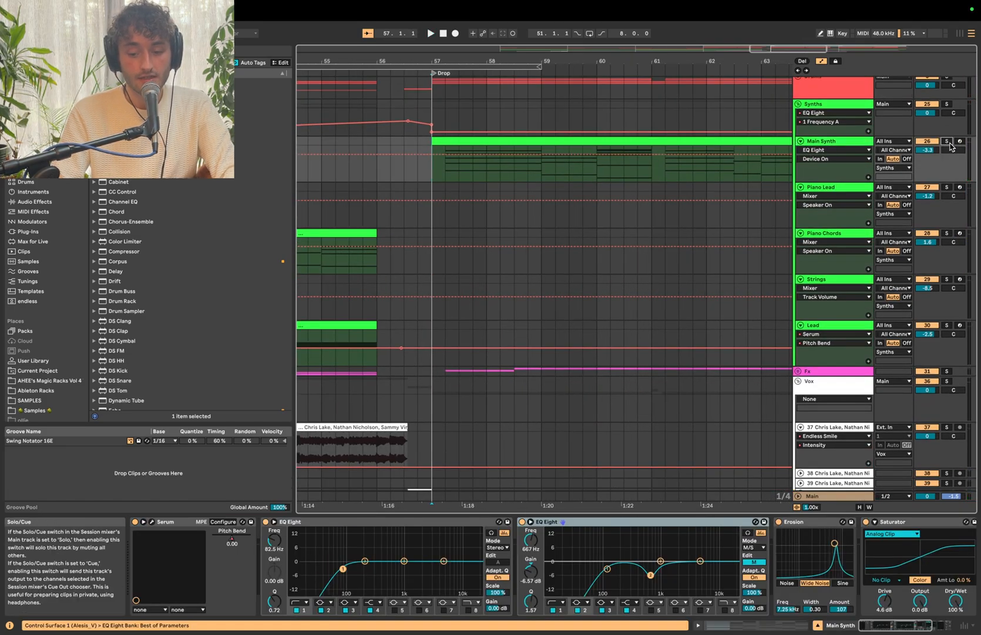
{"action": "left_click", "coordinate": [471, 142]}
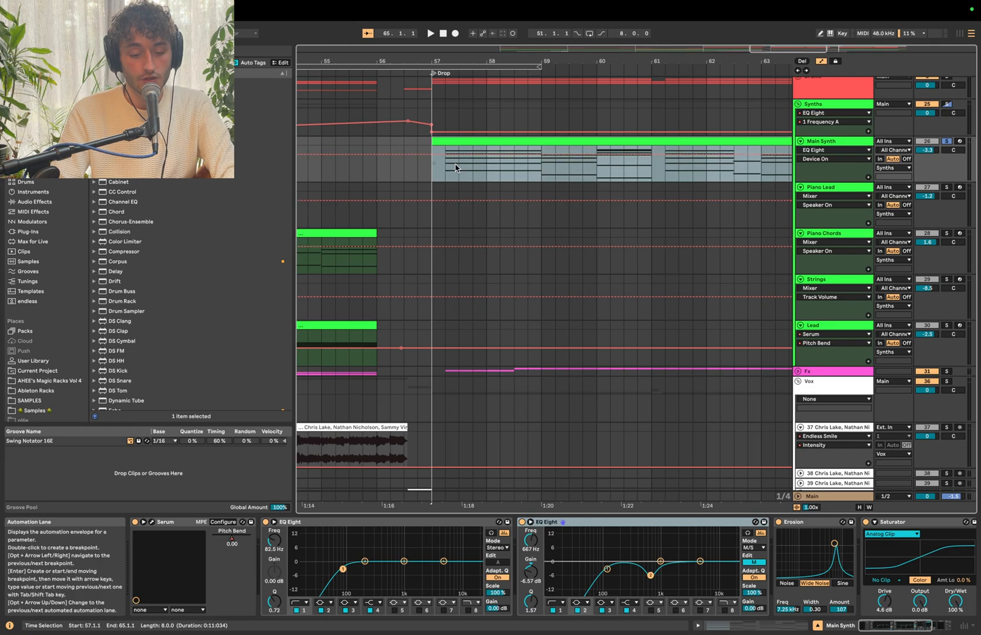
{"action": "key", "text": "space"}
- Open Serum on the Main Synth, examine oscillator A's warp modes and the FX settings, and close the plug-in
{"action": "left_click", "coordinate": [151, 524]}
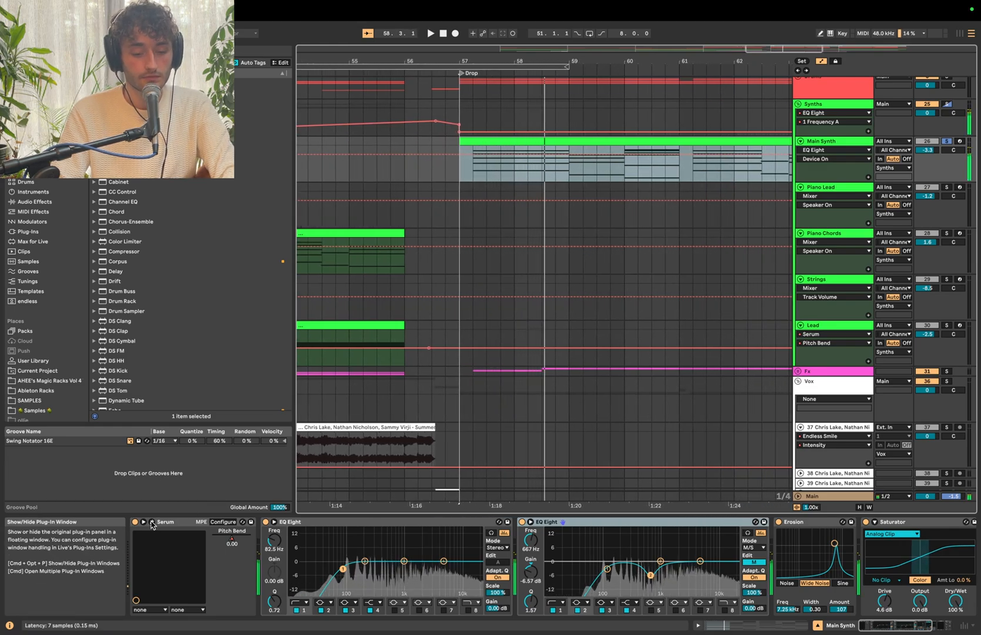
{"action": "left_click", "coordinate": [573, 315]}
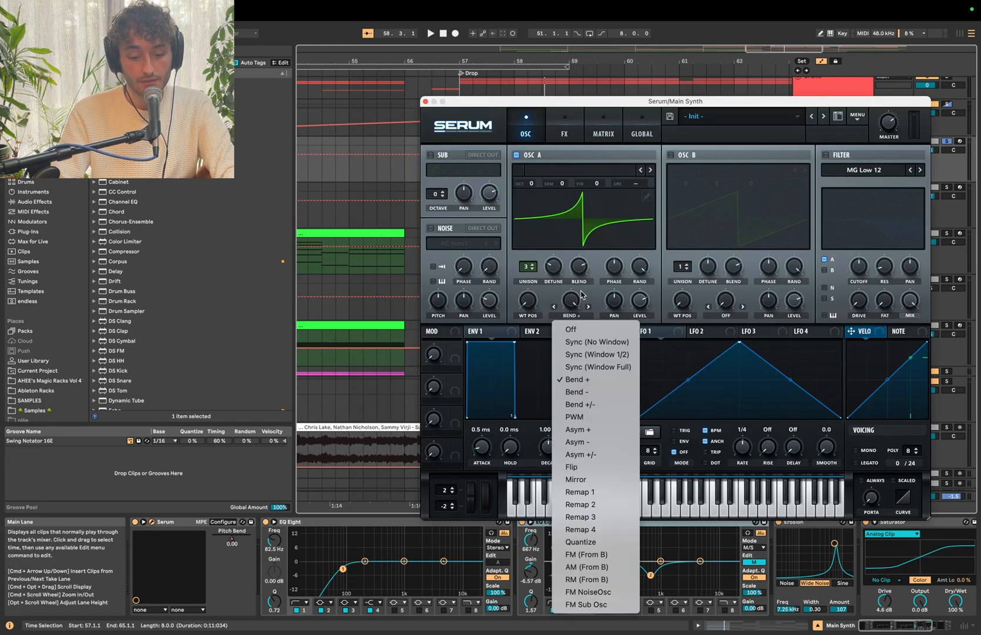
{"action": "left_click", "coordinate": [568, 307]}
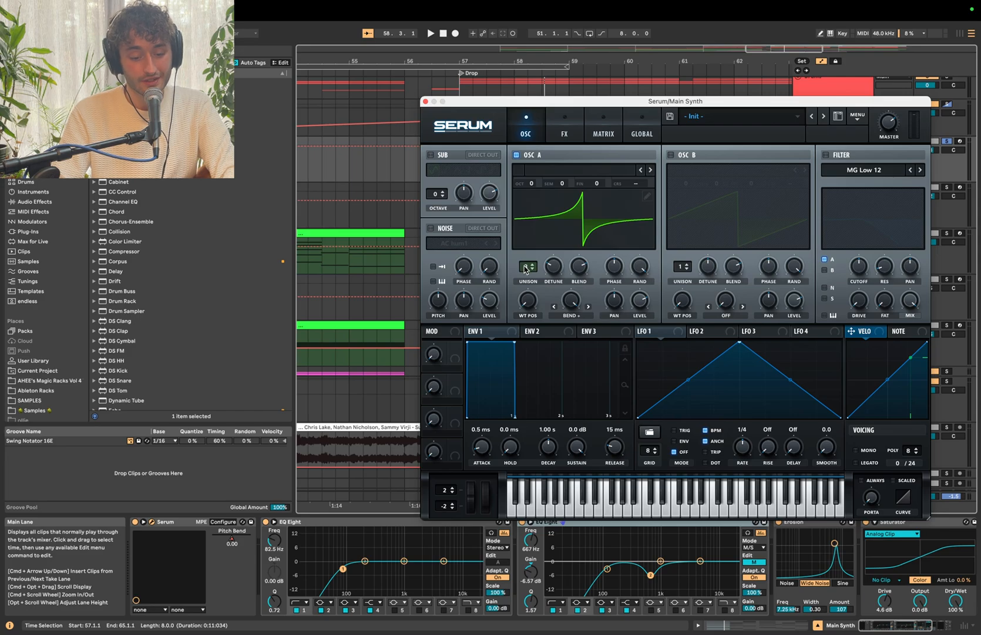
{"action": "left_click", "coordinate": [565, 121]}
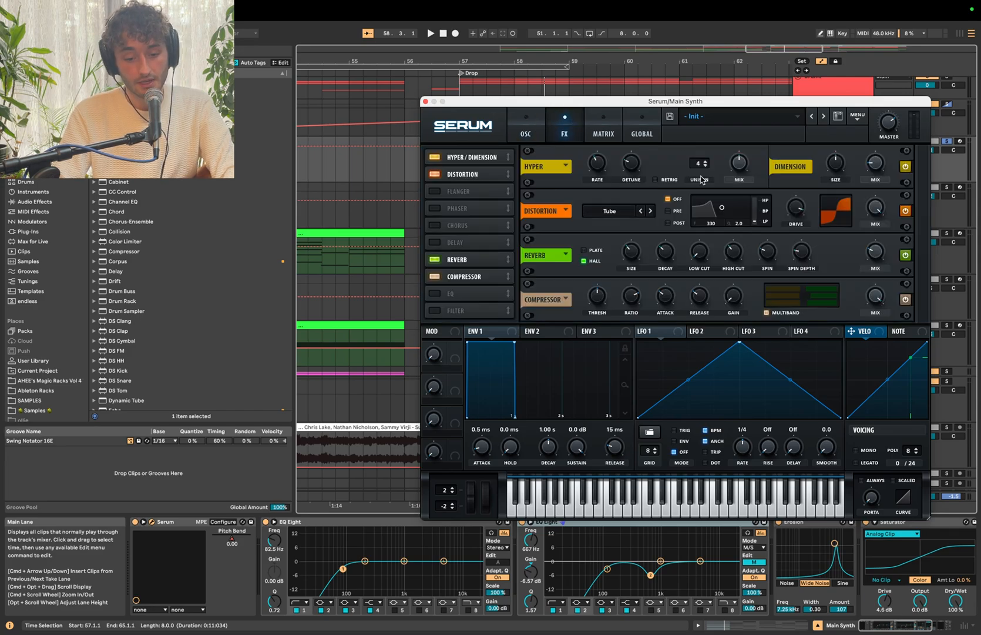
{"action": "left_click", "coordinate": [425, 102]}
- Display Serum's Pitch Bend automation on the Main Synth lane and audition the soloed synth from bar 57.2
{"action": "key", "text": "space"}
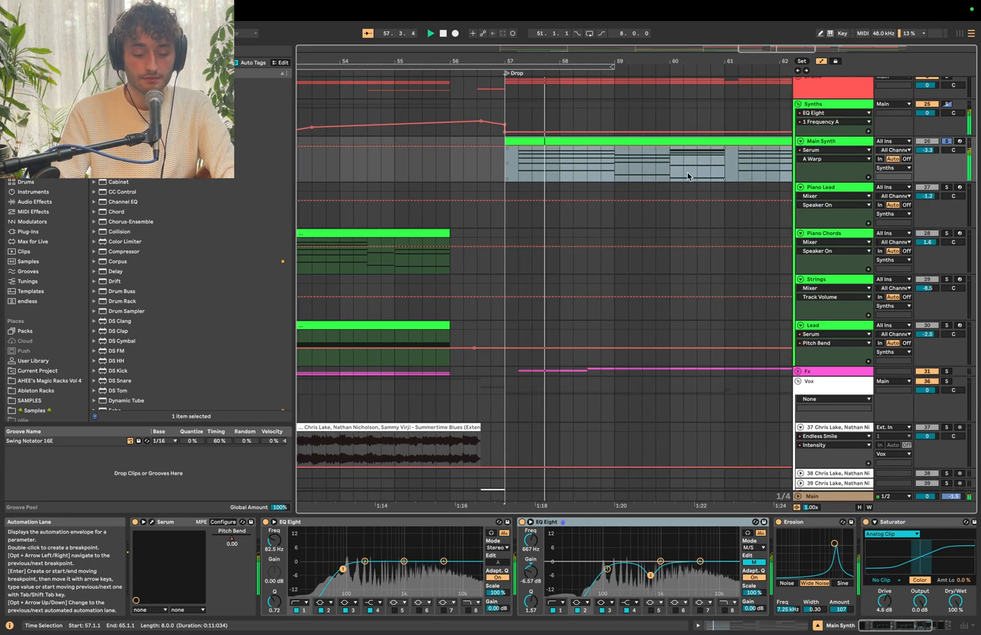
{"action": "key", "text": "space"}
{"action": "left_click", "coordinate": [834, 159]}
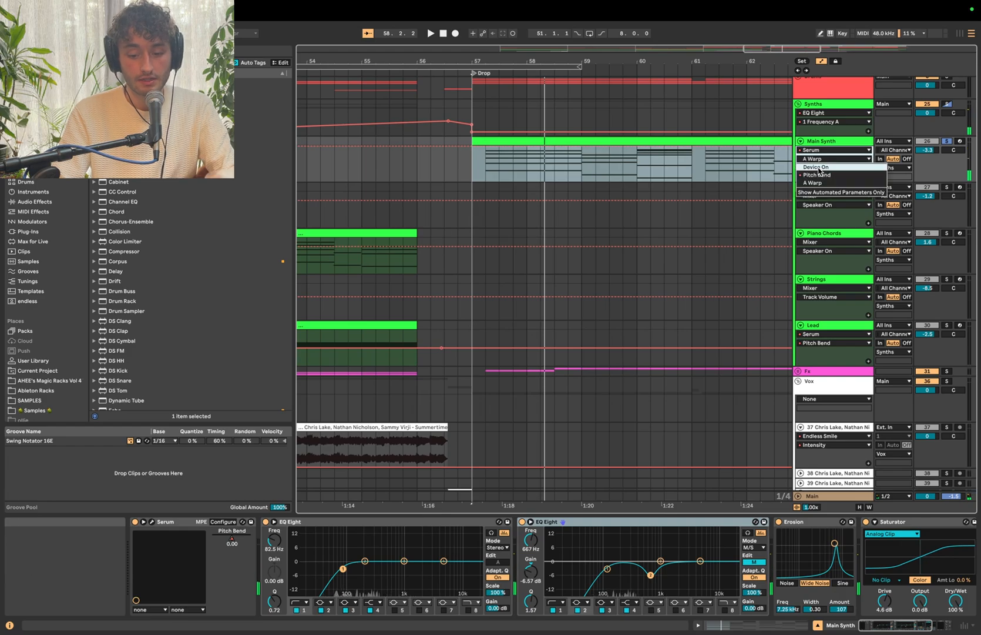
{"action": "left_click", "coordinate": [823, 168]}
{"action": "left_click", "coordinate": [488, 154]}
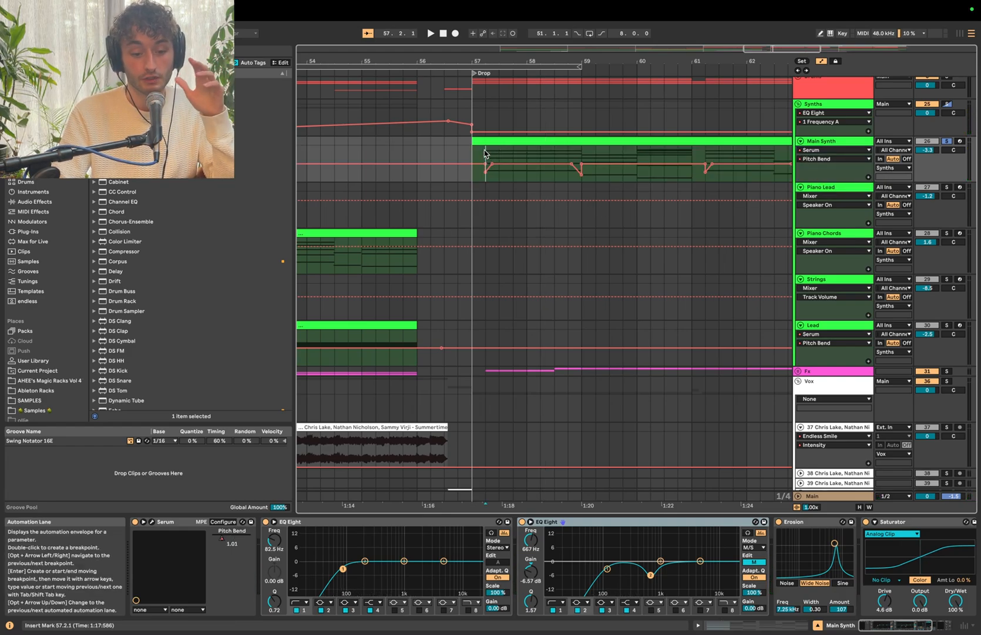
{"action": "key", "text": "space"}
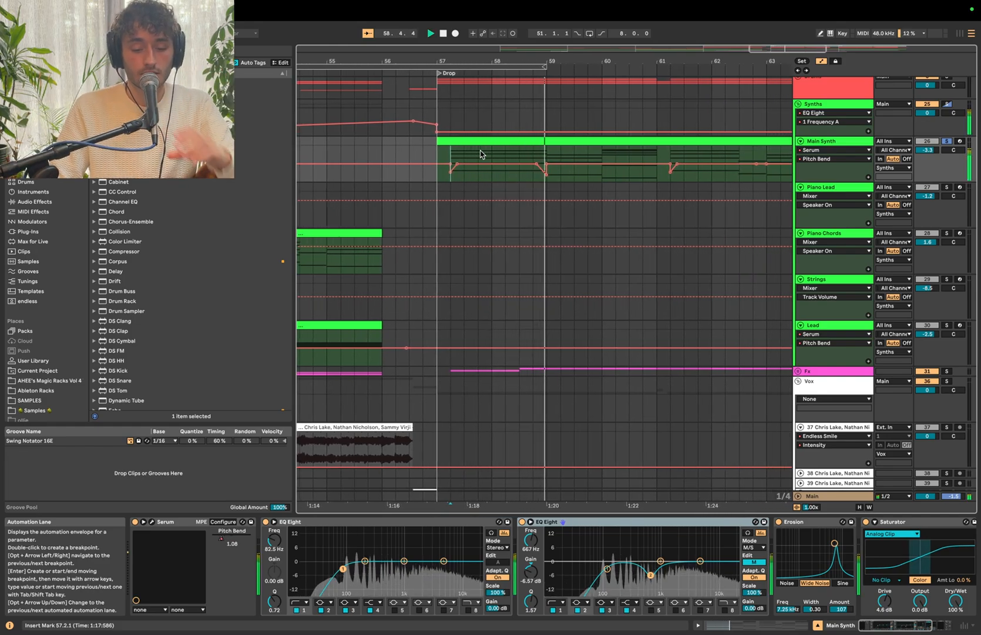
- Examine the rest of the Main Synth's effect chain, including its Erosion device
{"action": "scroll", "coordinate": [482, 154], "scroll_direction": "down", "scroll_amount": 4}
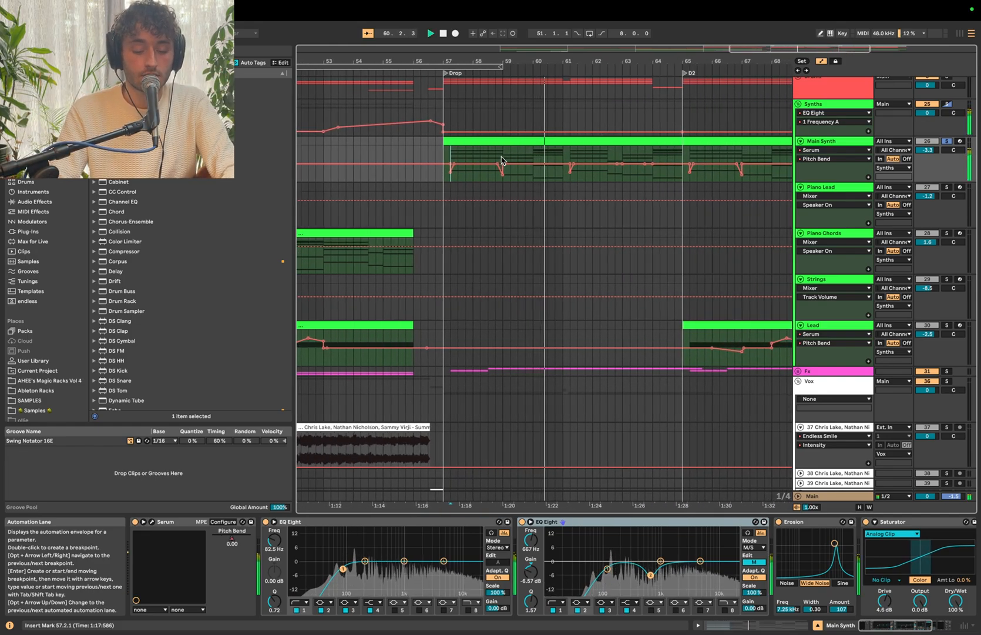
{"action": "scroll", "coordinate": [691, 587], "scroll_direction": "right", "scroll_amount": 5}
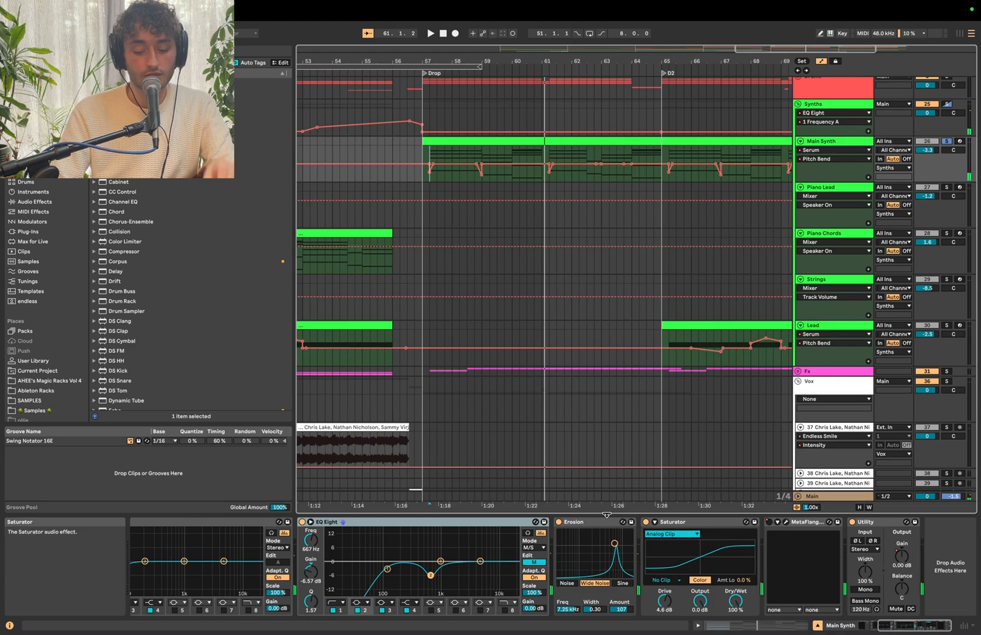
{"action": "left_click", "coordinate": [582, 523]}
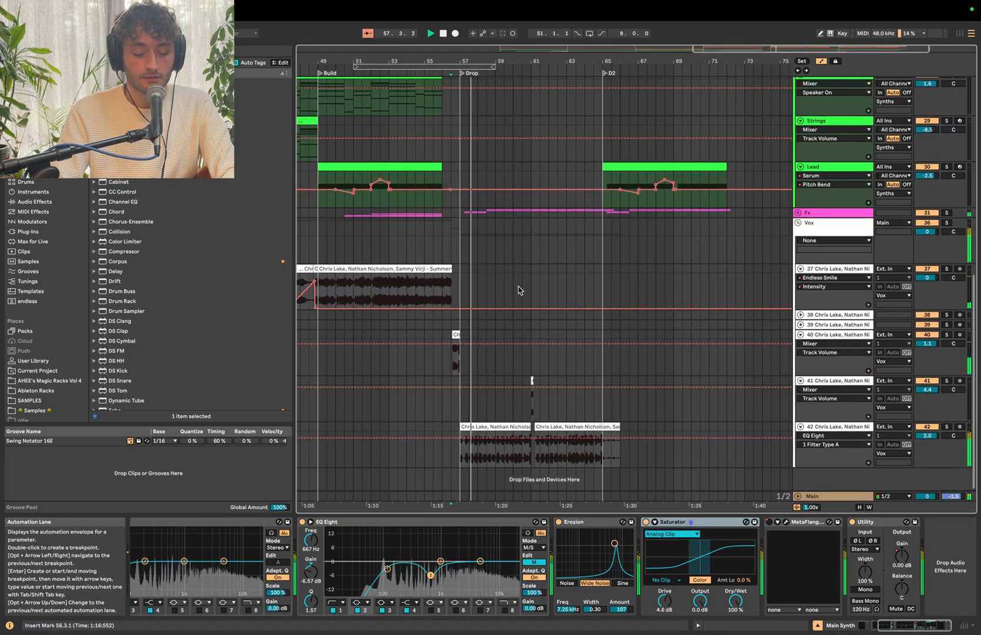
- Select the vocal clip at bar 57 on track 42 and review the Drop's other tracks while the full mix plays
{"action": "scroll", "coordinate": [519, 288], "scroll_direction": "left", "scroll_amount": 1}
{"action": "left_click", "coordinate": [514, 426]}
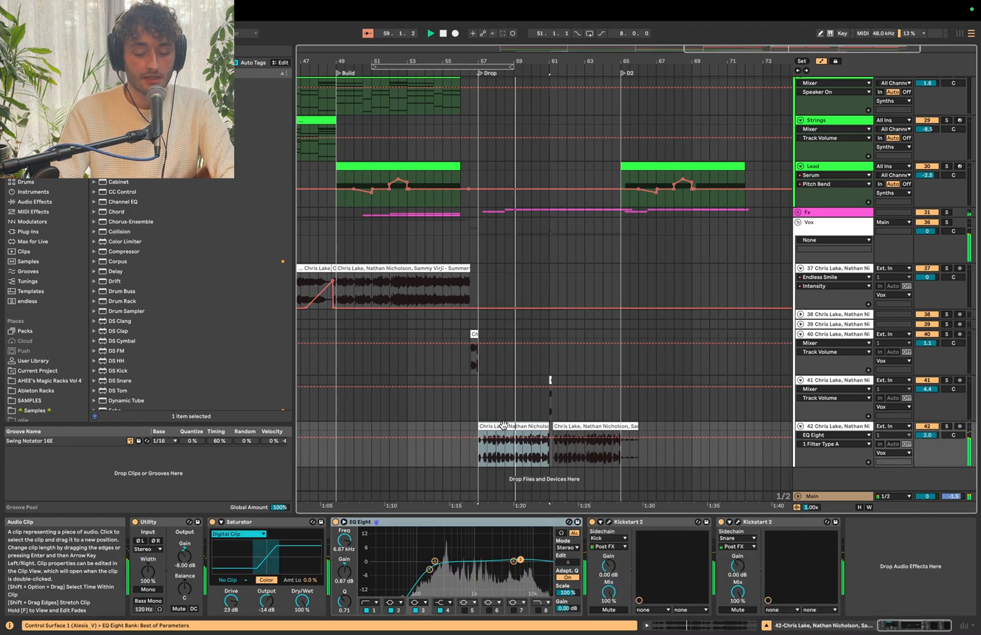
{"action": "scroll", "coordinate": [504, 357], "scroll_direction": "up", "scroll_amount": 10}
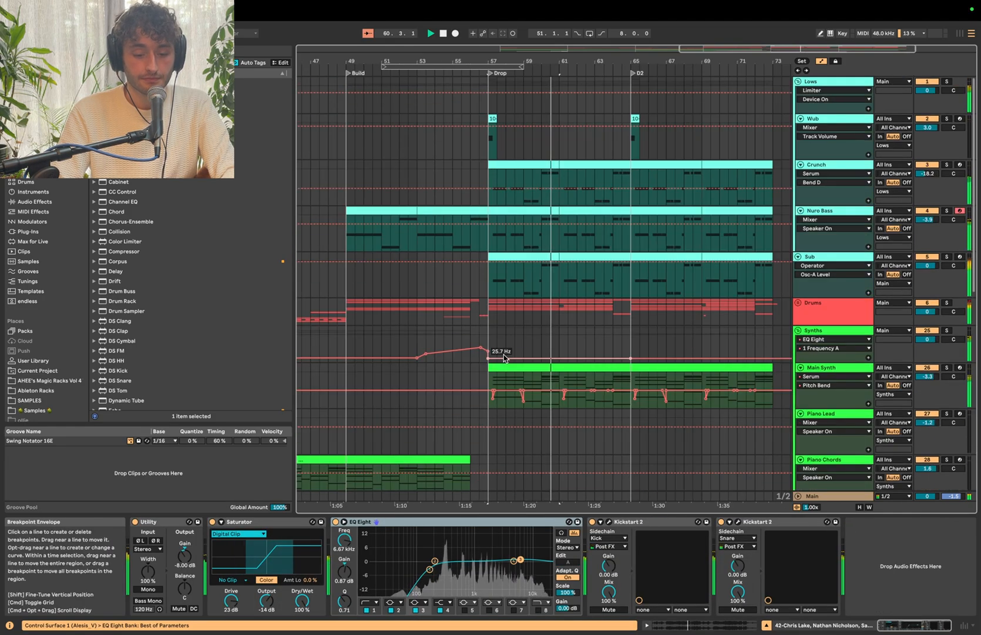
{"action": "scroll", "coordinate": [504, 363], "scroll_direction": "down", "scroll_amount": 10}
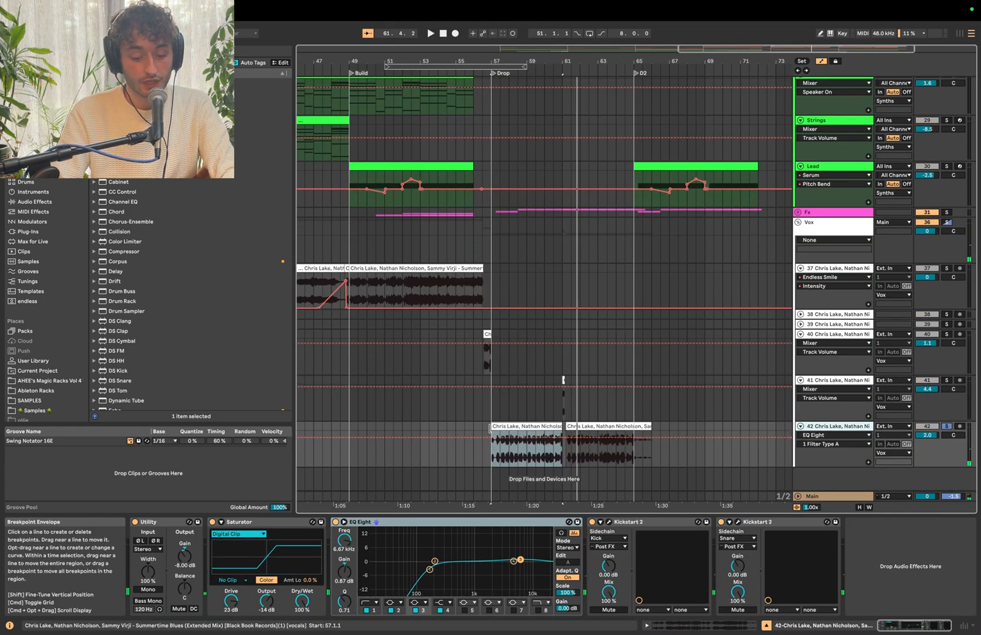
- Audition the soloed Drop vocal from bar 57 to 61 and examine its Saturator and Kickstart 2 sidechain devices
{"action": "left_click", "coordinate": [241, 521]}
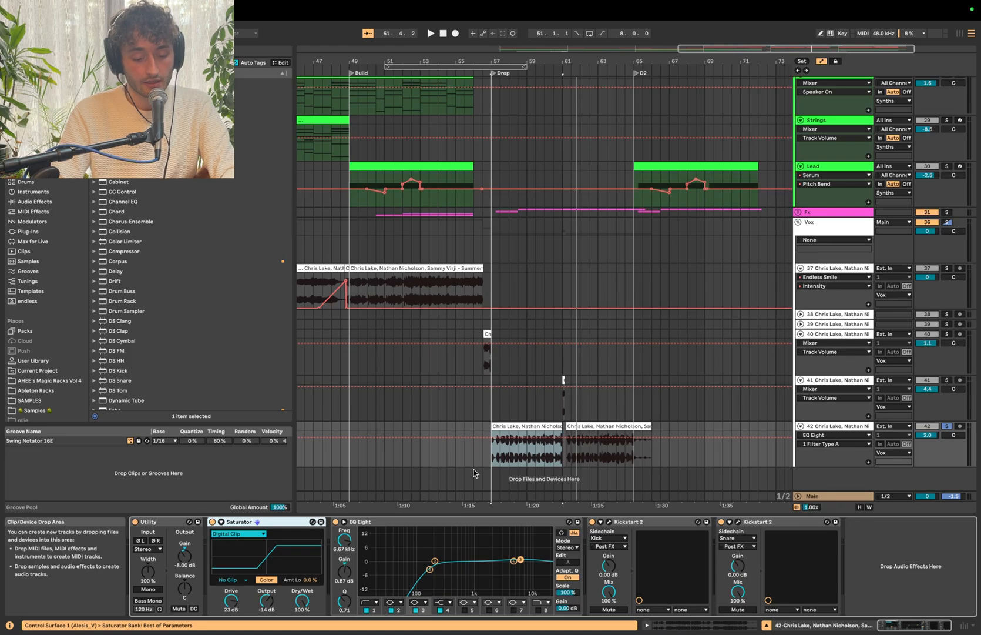
{"action": "left_click", "coordinate": [510, 427]}
{"action": "key", "text": "plus"}
{"action": "key", "text": "plus"}
{"action": "key", "text": "space"}
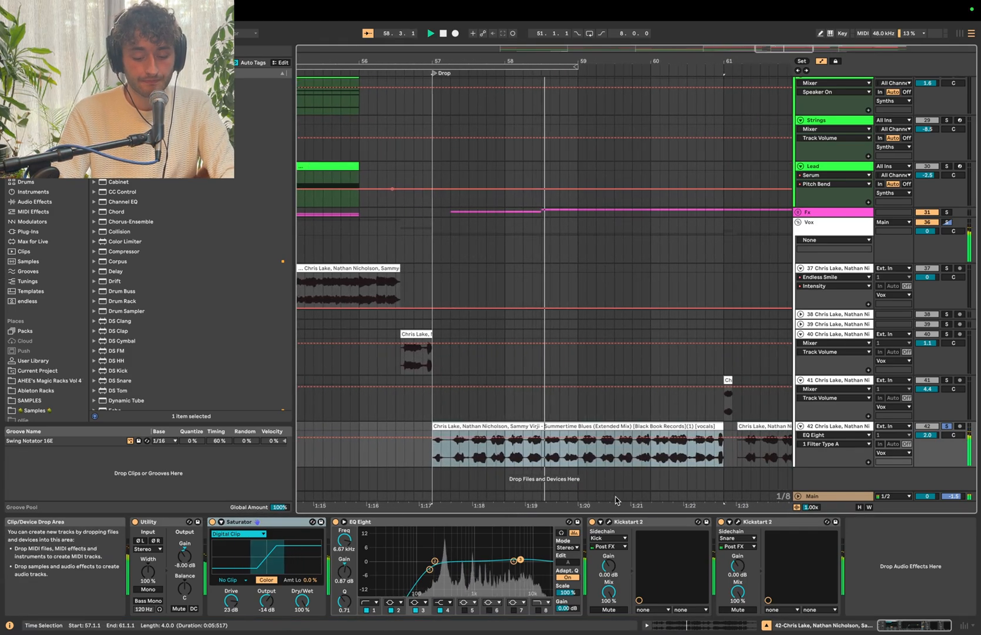
{"action": "left_click", "coordinate": [652, 522]}
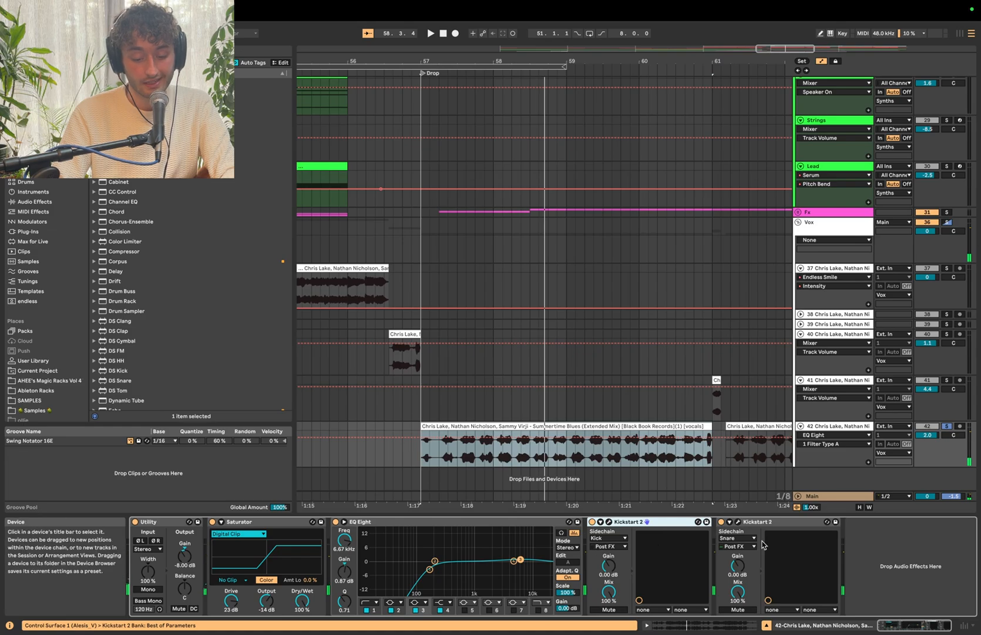
- Unsolo the track 42 vocal and audition it within the full mix from the start of the Drop
{"action": "left_click", "coordinate": [946, 426]}
{"action": "key", "text": "space"}
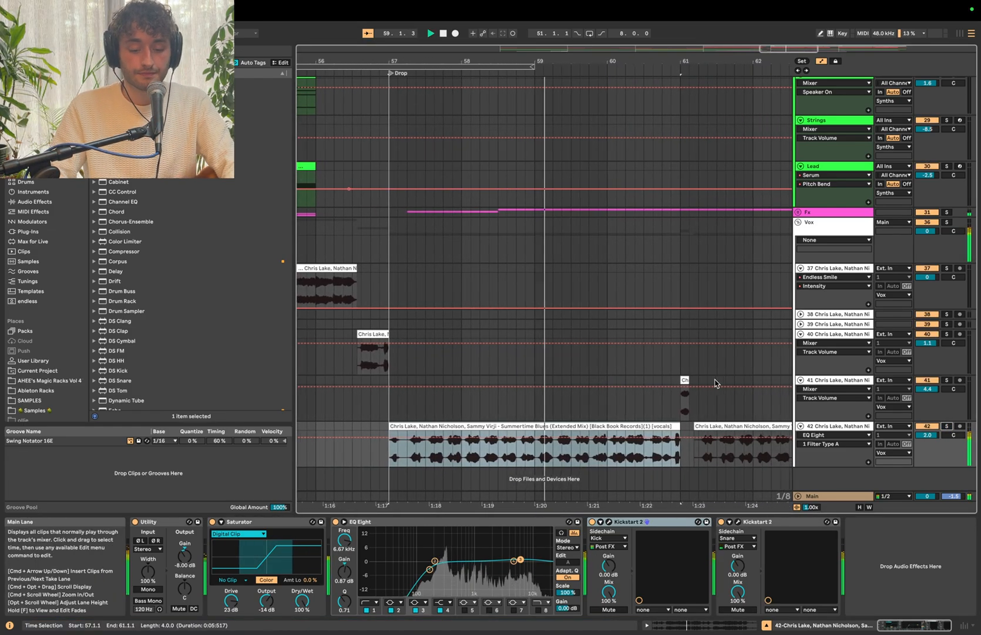
{"action": "scroll", "coordinate": [553, 282], "scroll_direction": "down", "scroll_amount": 5}
{"action": "scroll", "coordinate": [553, 283], "scroll_direction": "up", "scroll_amount": 1}
{"action": "scroll", "coordinate": [553, 282], "scroll_direction": "up", "scroll_amount": 4}
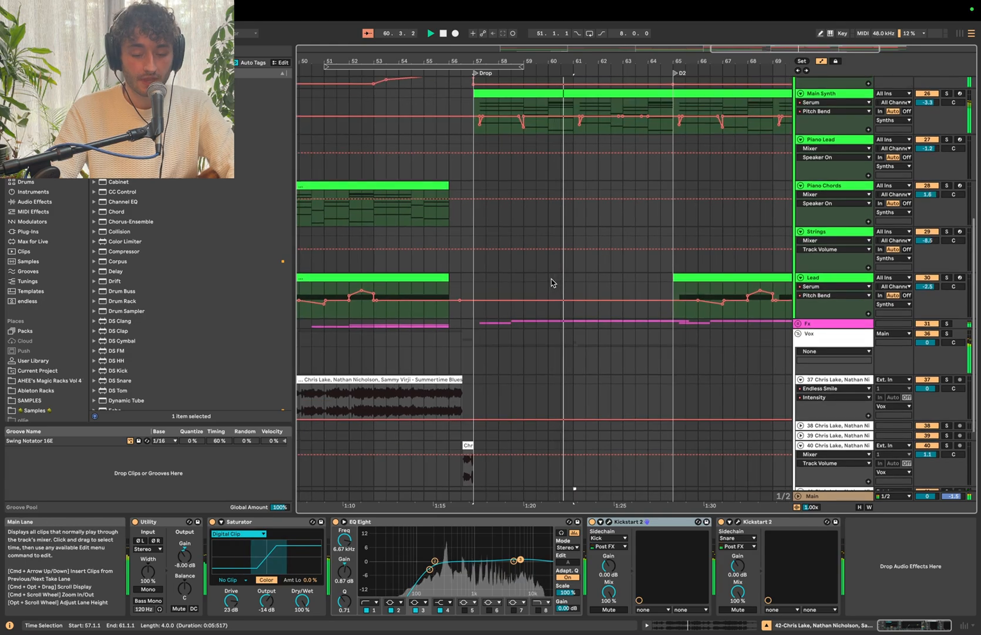
{"action": "scroll", "coordinate": [553, 281], "scroll_direction": "down", "scroll_amount": 3}
{"action": "scroll", "coordinate": [553, 281], "scroll_direction": "up", "scroll_amount": 4}
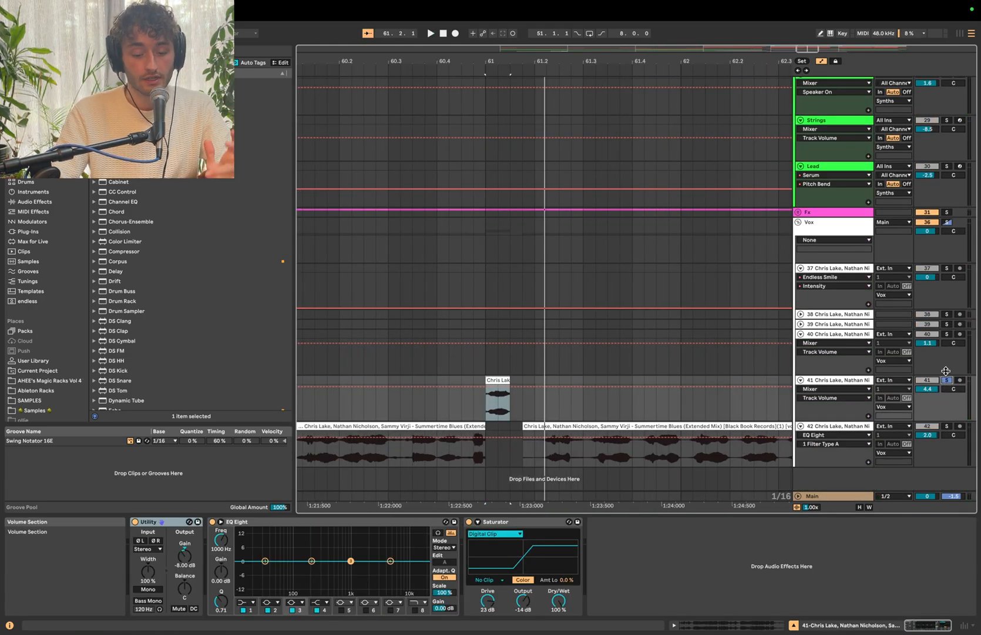
- Audition the short vocal chop at bar 61 with track 41 soloed
{"action": "key", "text": "space"}
{"action": "left_click_drag", "start_coordinate": [485, 335], "coordinate": [547, 325]}
{"action": "left_click_drag", "start_coordinate": [438, 334], "coordinate": [465, 333]}
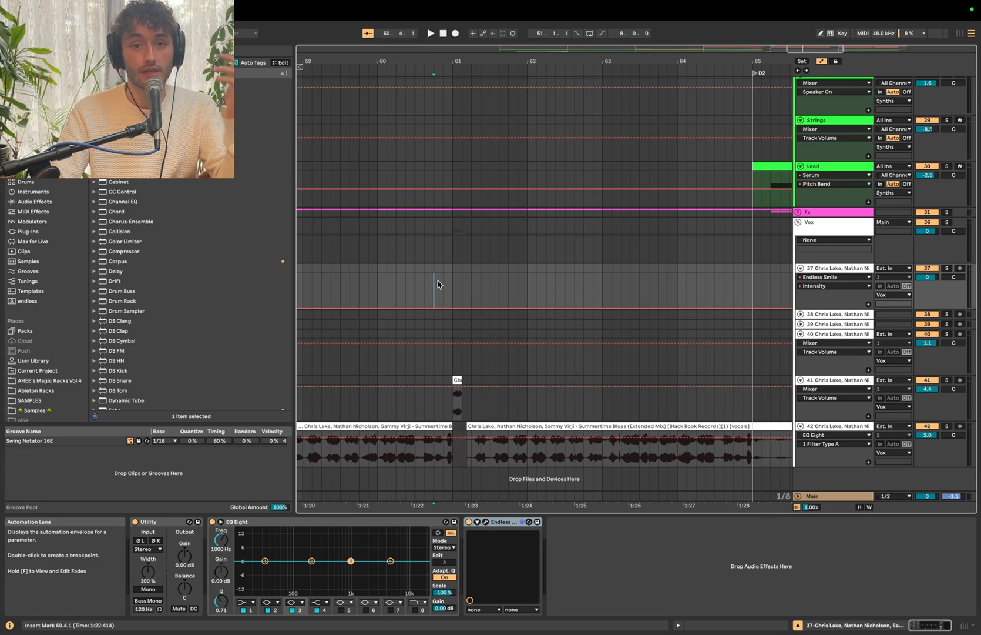
- Play the full mix from bar 60.3 into the D2 section and review the tracks that are active there
{"action": "left_click", "coordinate": [416, 281]}
{"action": "key", "text": "space"}
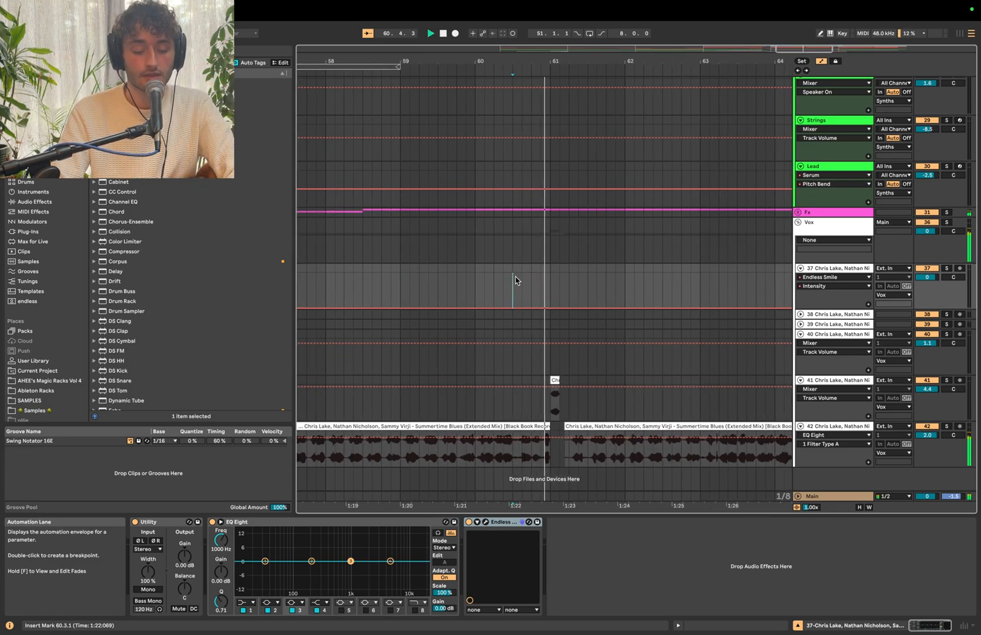
{"action": "scroll", "coordinate": [503, 283], "scroll_direction": "up", "scroll_amount": 4}
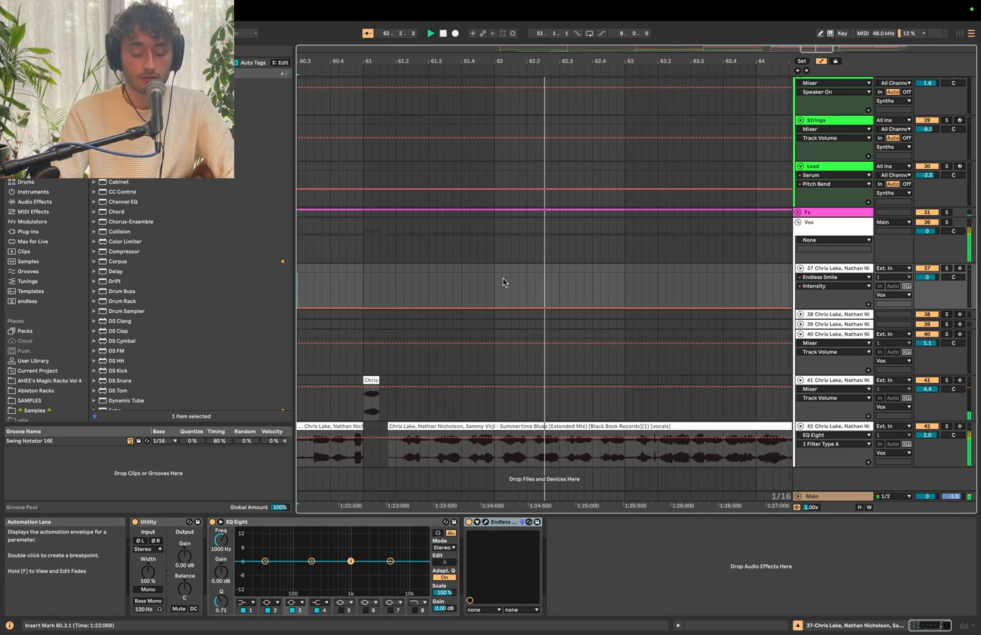
{"action": "scroll", "coordinate": [504, 282], "scroll_direction": "down", "scroll_amount": 6}
{"action": "scroll", "coordinate": [503, 282], "scroll_direction": "up", "scroll_amount": 1}
{"action": "scroll", "coordinate": [503, 282], "scroll_direction": "up", "scroll_amount": 2}
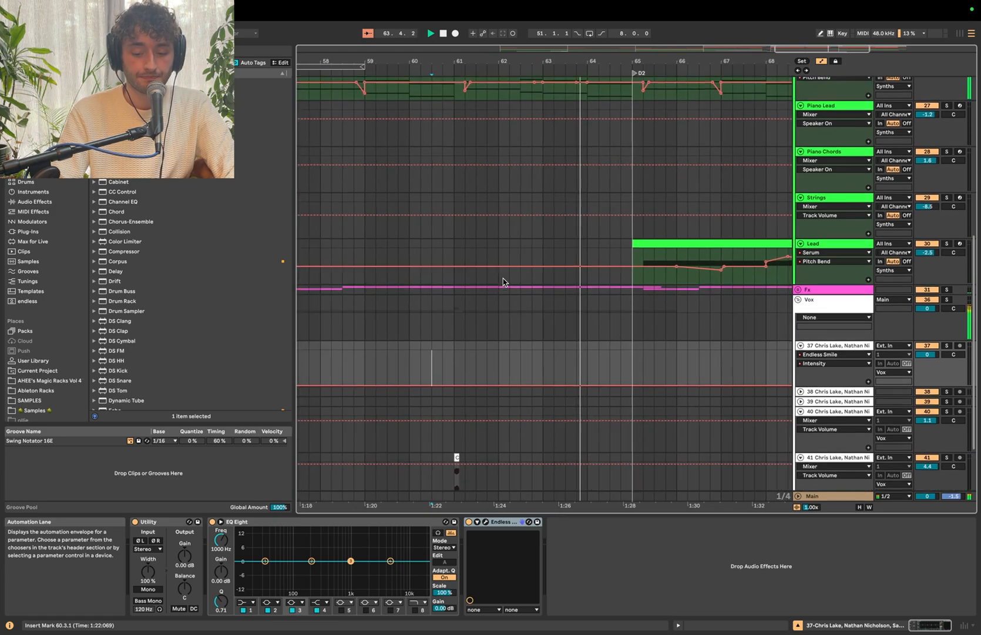
{"action": "scroll", "coordinate": [503, 282], "scroll_direction": "down", "scroll_amount": 3}
{"action": "scroll", "coordinate": [553, 303], "scroll_direction": "up", "scroll_amount": 10}
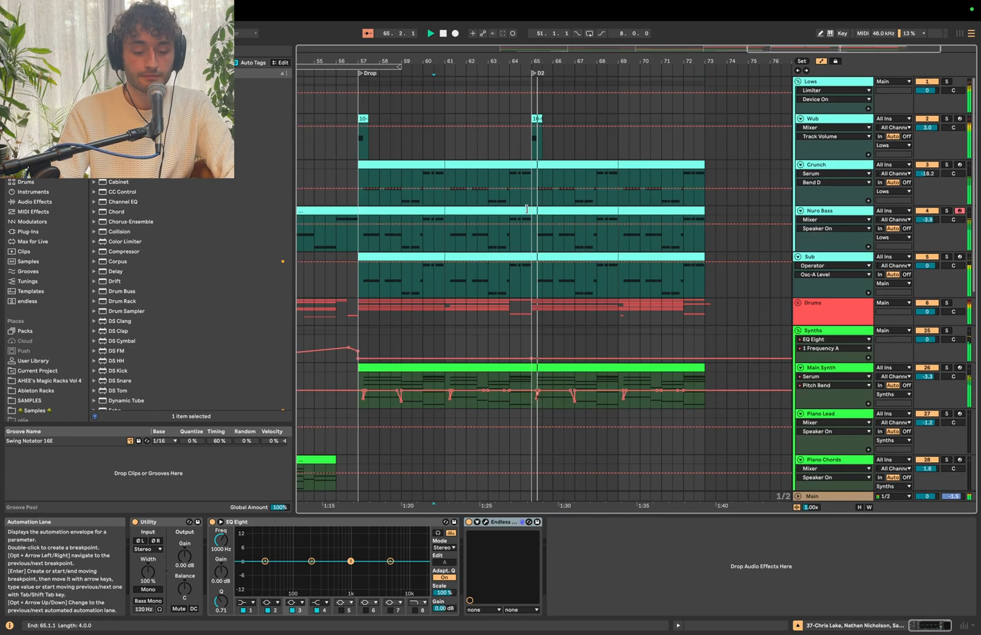
- Expand the Drums group and audition the TSP_NOISIA break fill before D2, first soloed and then in the full mix from bar 64
{"action": "left_click", "coordinate": [799, 303]}
{"action": "key", "text": "space"}
{"action": "scroll", "coordinate": [600, 304], "scroll_direction": "down", "scroll_amount": 6}
{"action": "scroll", "coordinate": [601, 304], "scroll_direction": "down", "scroll_amount": 8}
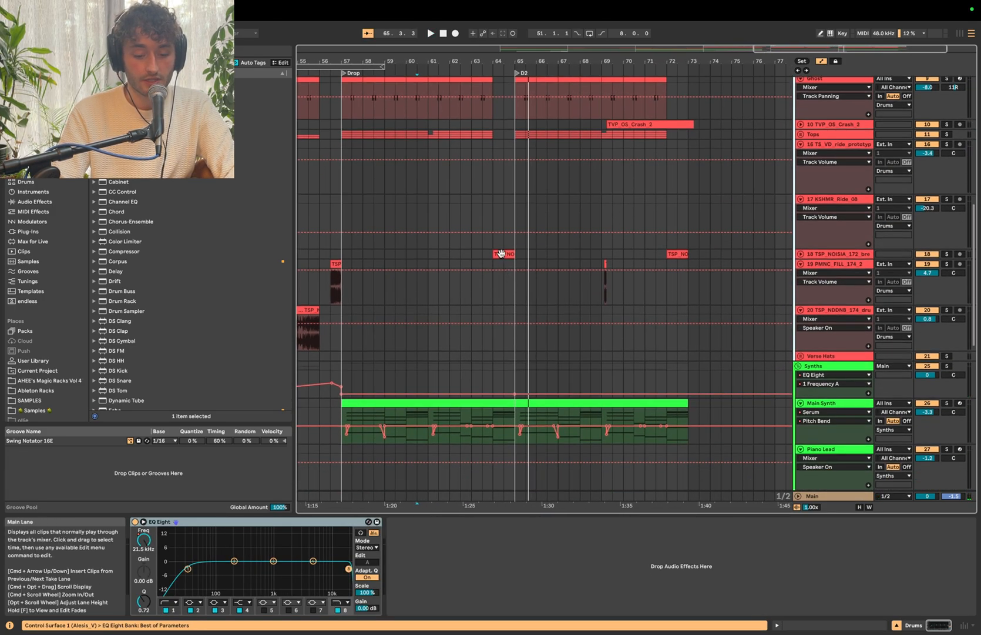
{"action": "left_click", "coordinate": [947, 254]}
{"action": "key", "text": "space"}
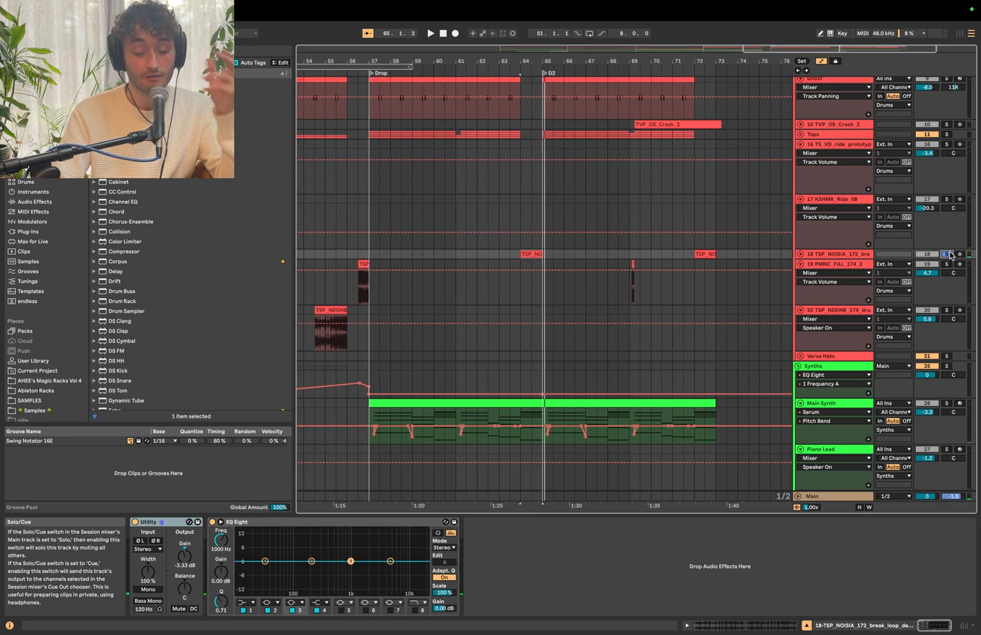
{"action": "left_click", "coordinate": [523, 213]}
{"action": "key", "text": "space"}
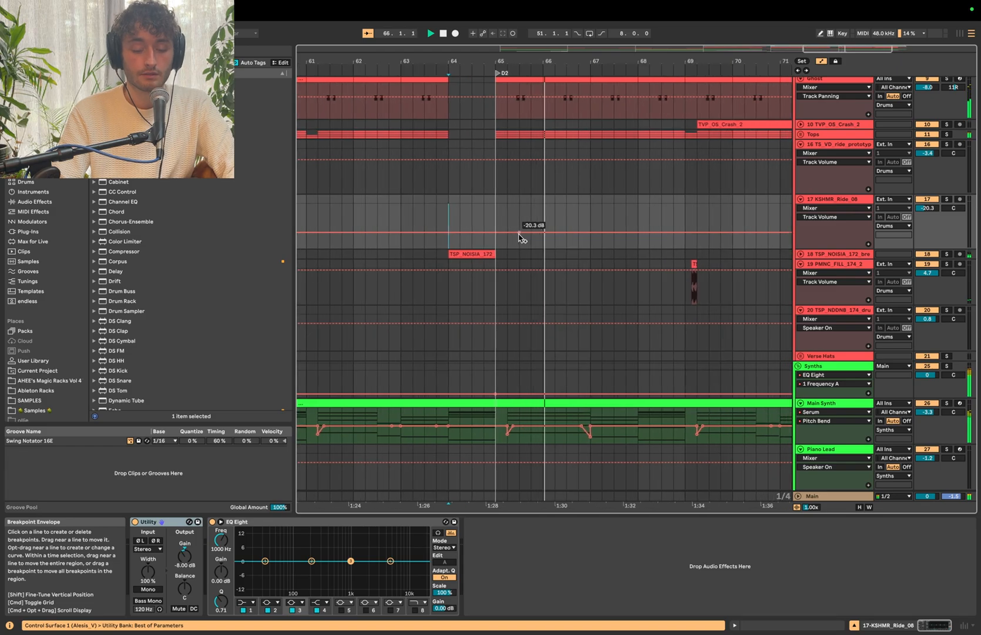
- Stop playback and compare the Lead track's clip at D2 with its earlier clip in the Build
{"action": "scroll", "coordinate": [548, 247], "scroll_direction": "down", "scroll_amount": 10}
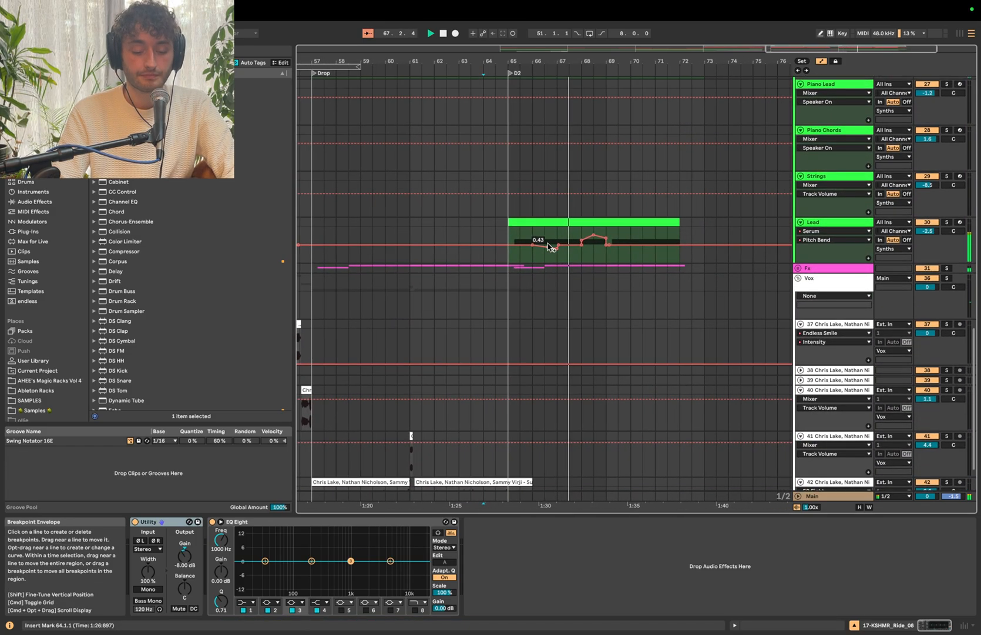
{"action": "key", "text": "space"}
{"action": "left_click", "coordinate": [569, 222]}
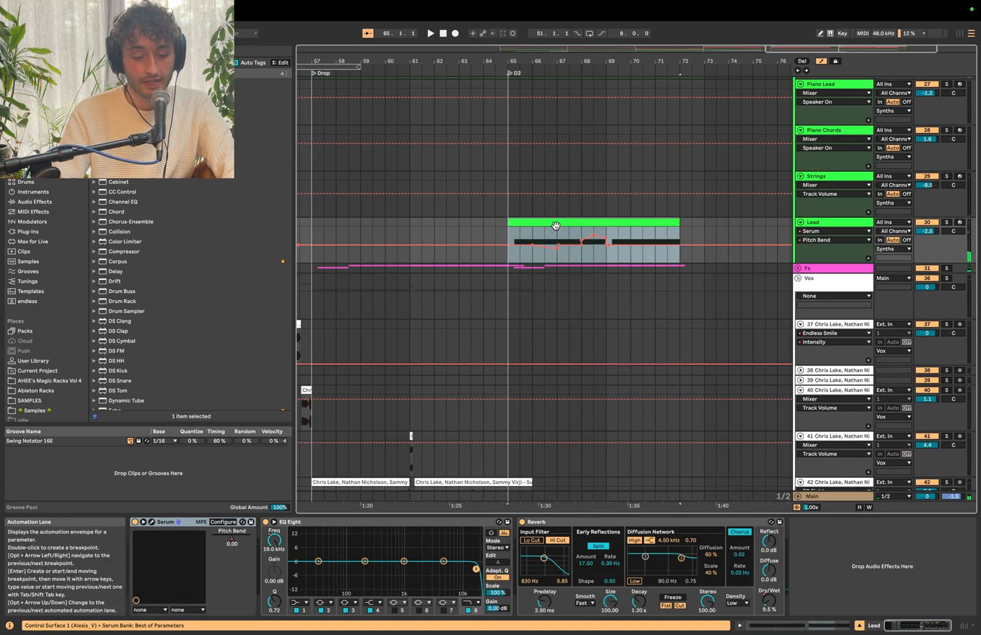
{"action": "scroll", "coordinate": [556, 226], "scroll_direction": "down", "scroll_amount": 5}
{"action": "scroll", "coordinate": [556, 225], "scroll_direction": "left", "scroll_amount": 3}
{"action": "left_click", "coordinate": [505, 222]}
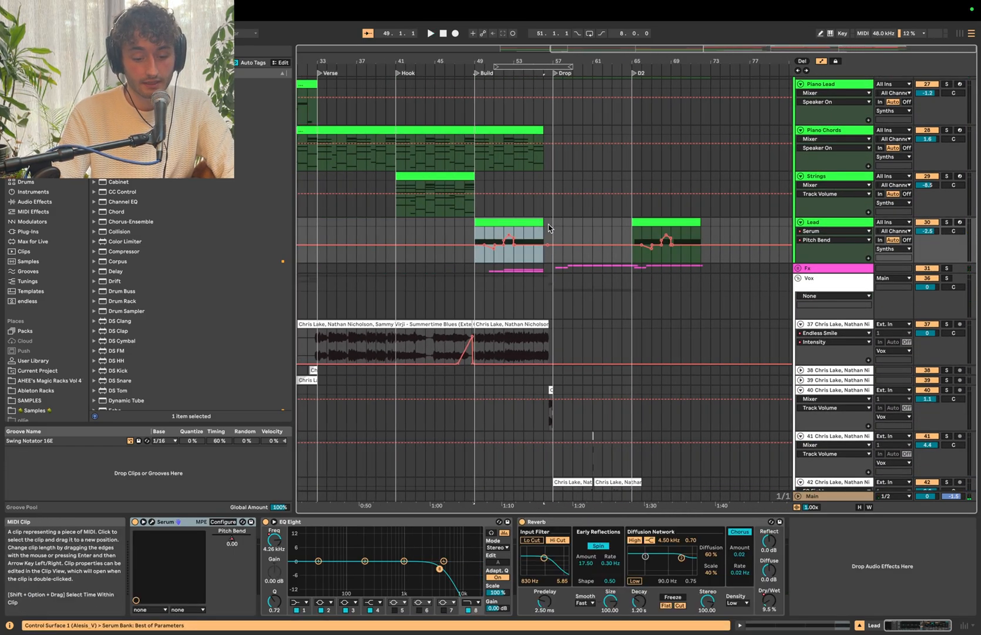
- Inspect the MIDI notes of the Lead clip at D2, return to the track's devices and select the clip in the arrangement
{"action": "left_click", "coordinate": [653, 231]}
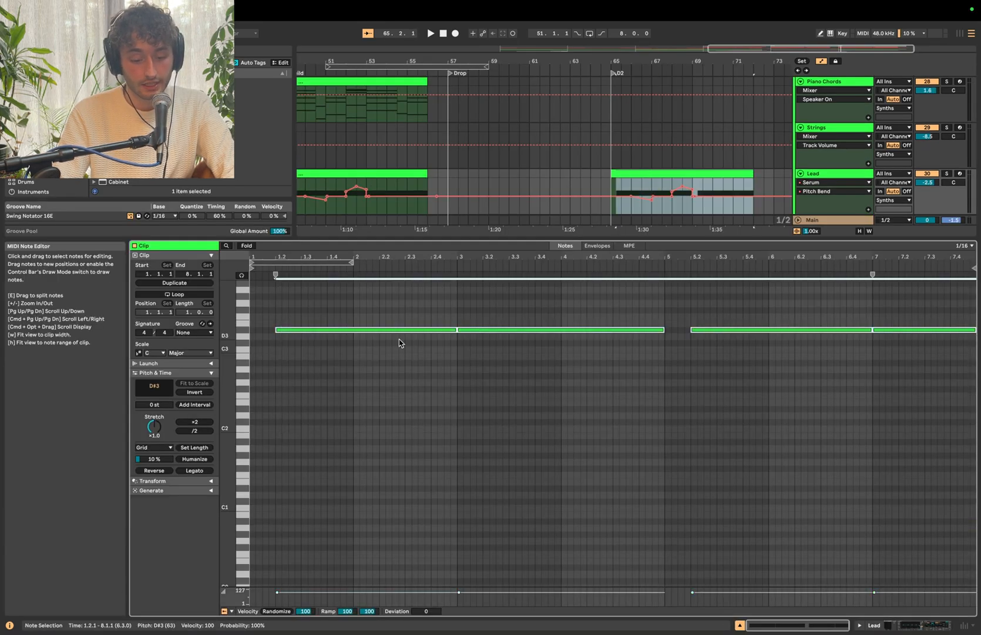
{"action": "key", "text": "shift+Tab"}
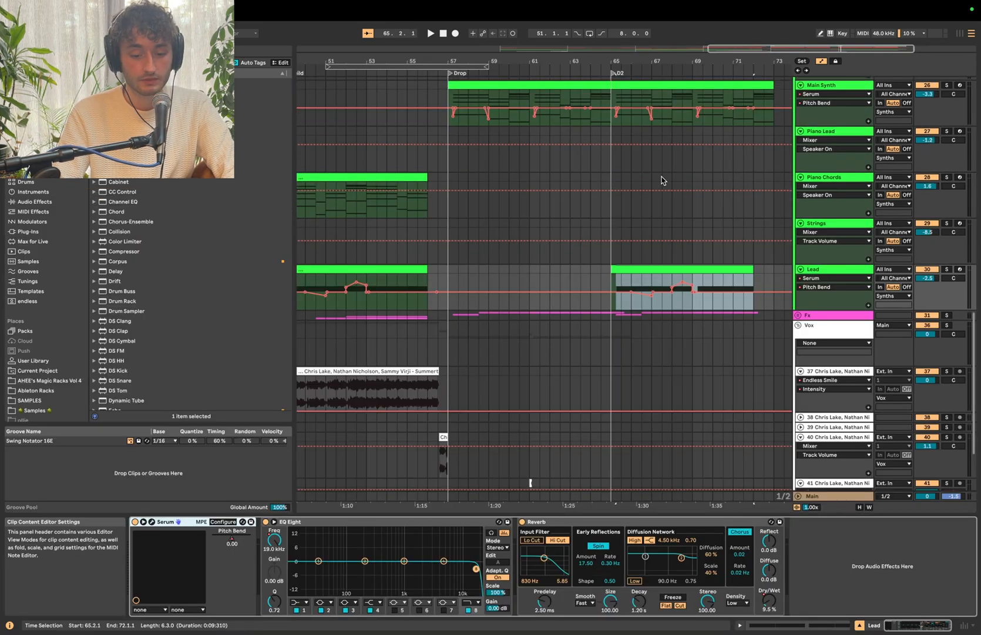
{"action": "left_click", "coordinate": [629, 270]}
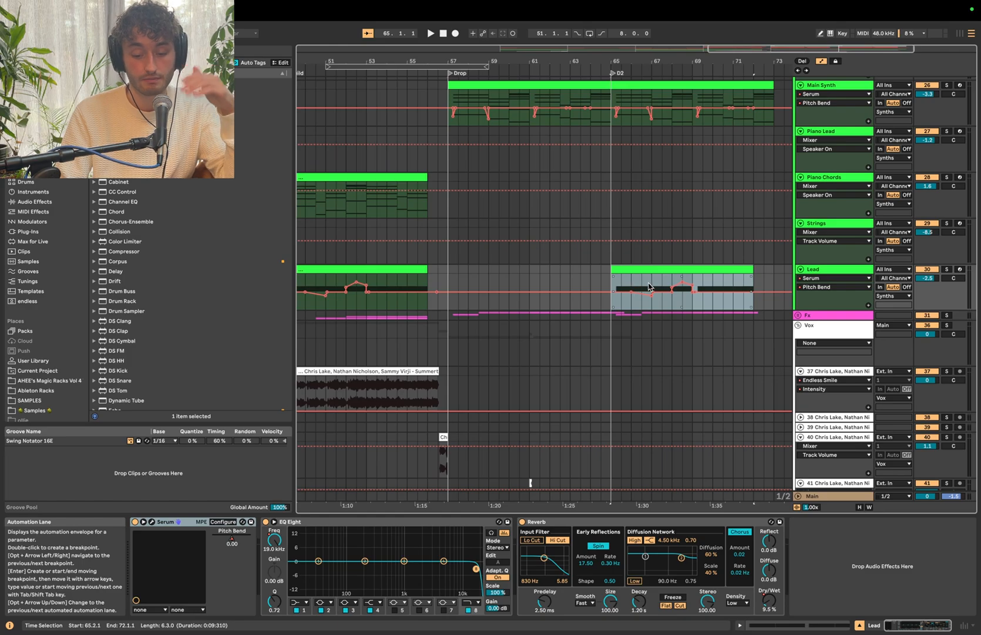
- Select the Main Synth track and its clip in the D2 section to review its effect chain
{"action": "scroll", "coordinate": [650, 288], "scroll_direction": "up", "scroll_amount": 3}
{"action": "scroll", "coordinate": [649, 287], "scroll_direction": "right", "scroll_amount": 1}
{"action": "left_click", "coordinate": [843, 121]}
{"action": "left_click", "coordinate": [831, 129]}
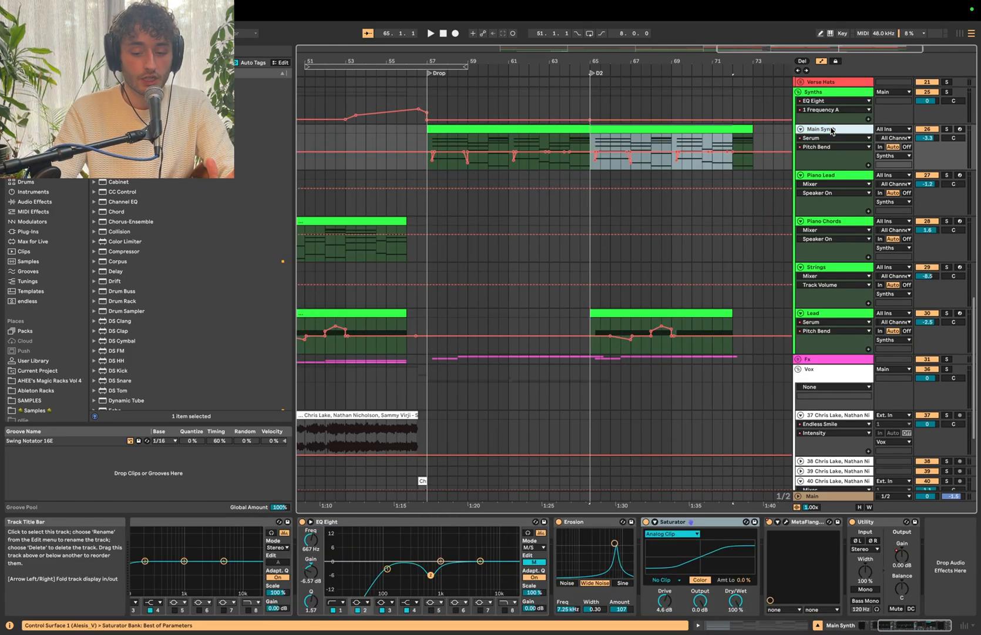
{"action": "left_click", "coordinate": [645, 130]}
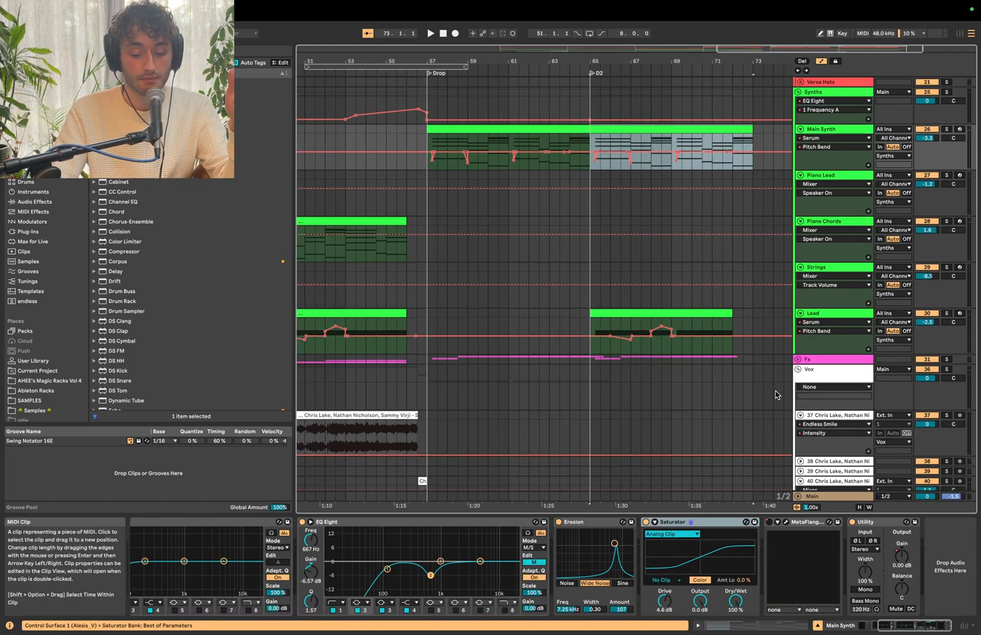
- Open the Main Synth's MetaFlanger, move its window clear of the clips and show its Device On automation
{"action": "left_click", "coordinate": [786, 521]}
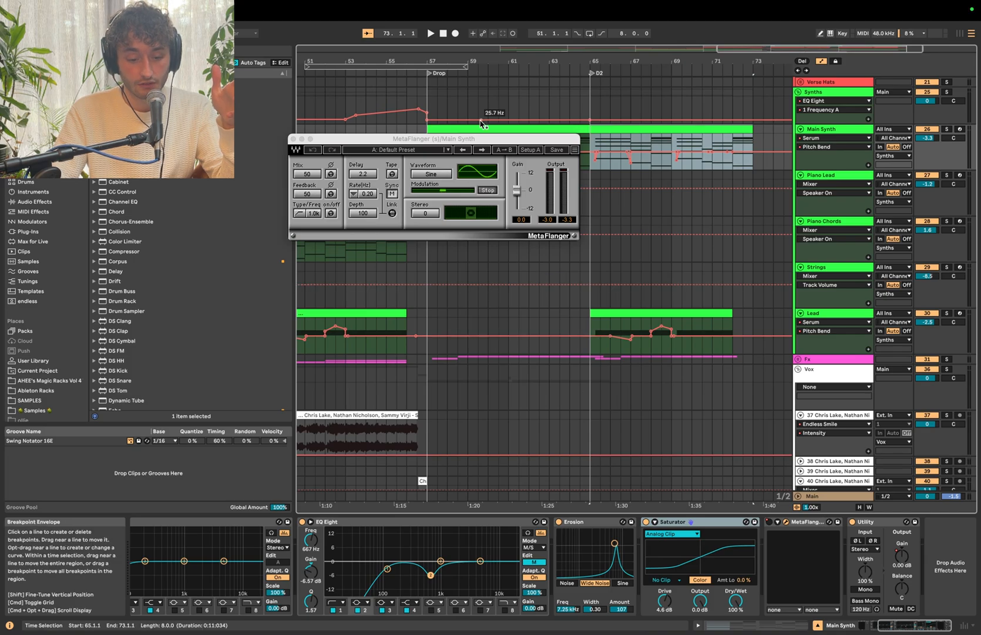
{"action": "left_click_drag", "start_coordinate": [481, 138], "coordinate": [534, 296]}
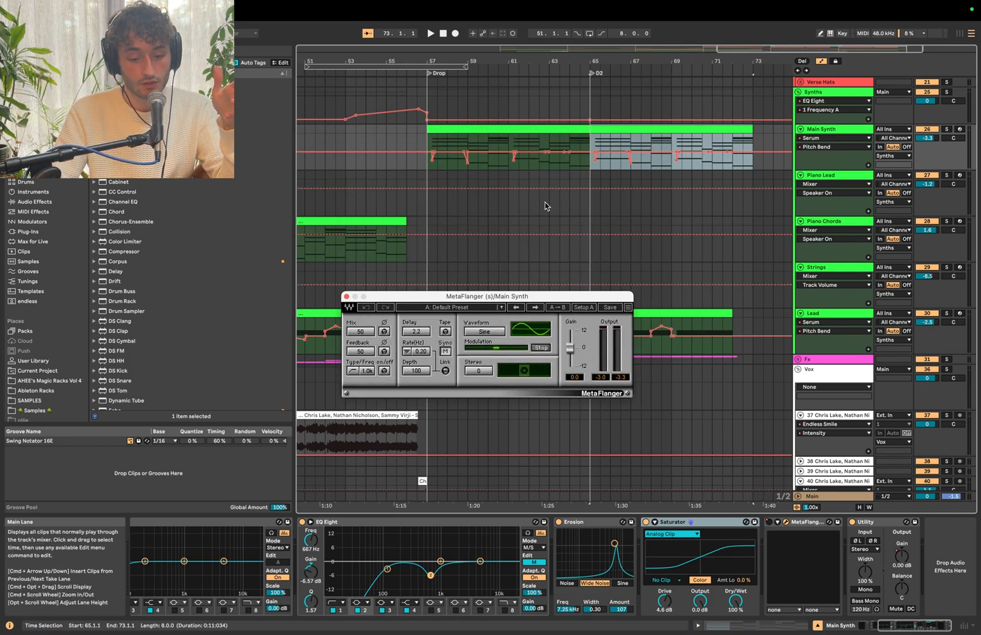
{"action": "left_click", "coordinate": [769, 522]}
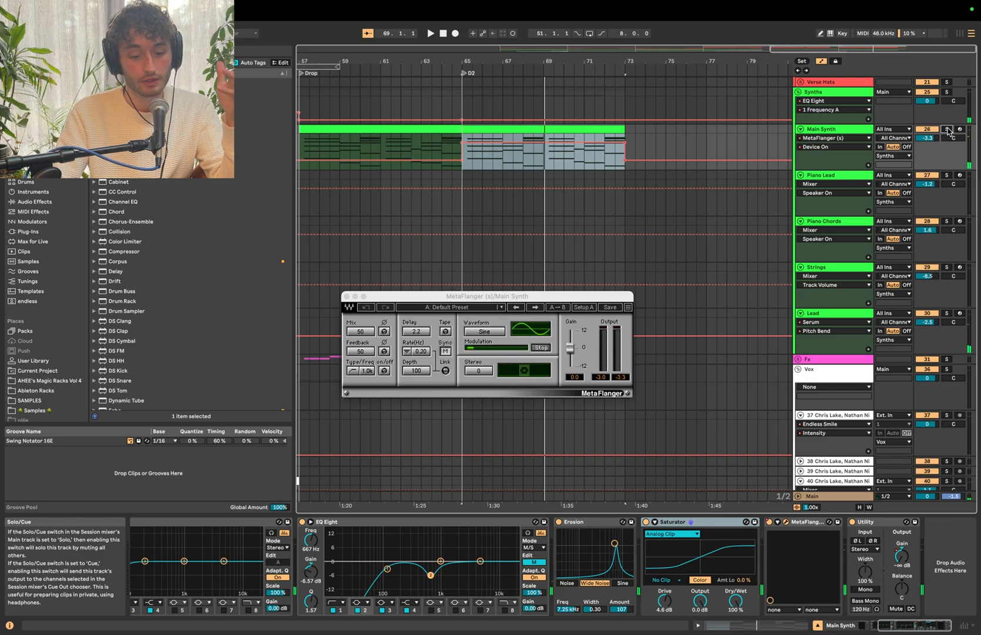
- Audition the flanged Main Synth in the full mix from bar 64 into D2 and close the MetaFlanger window
{"action": "left_click", "coordinate": [444, 99]}
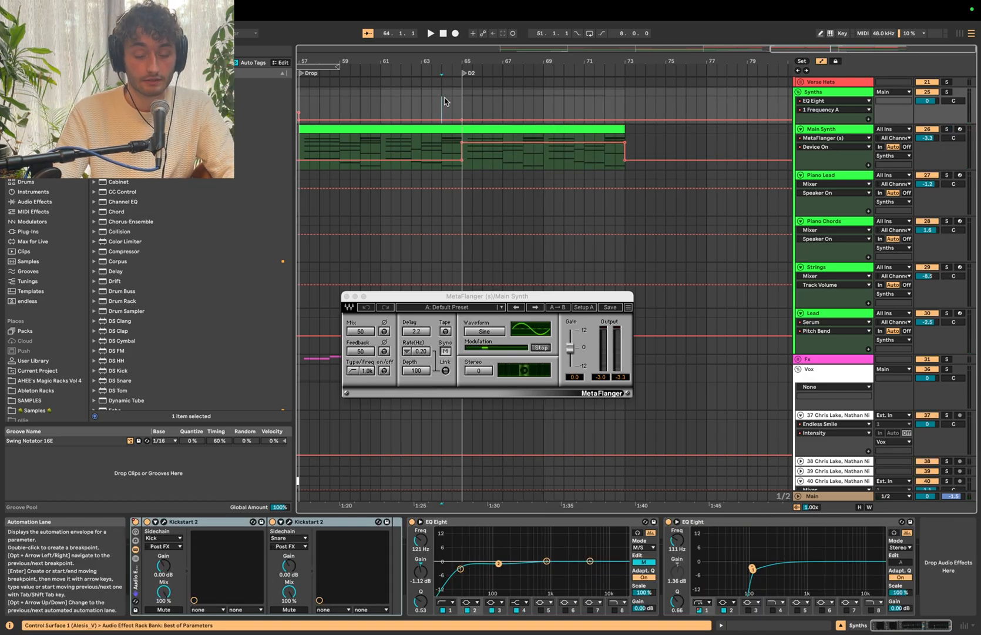
{"action": "key", "text": "space"}
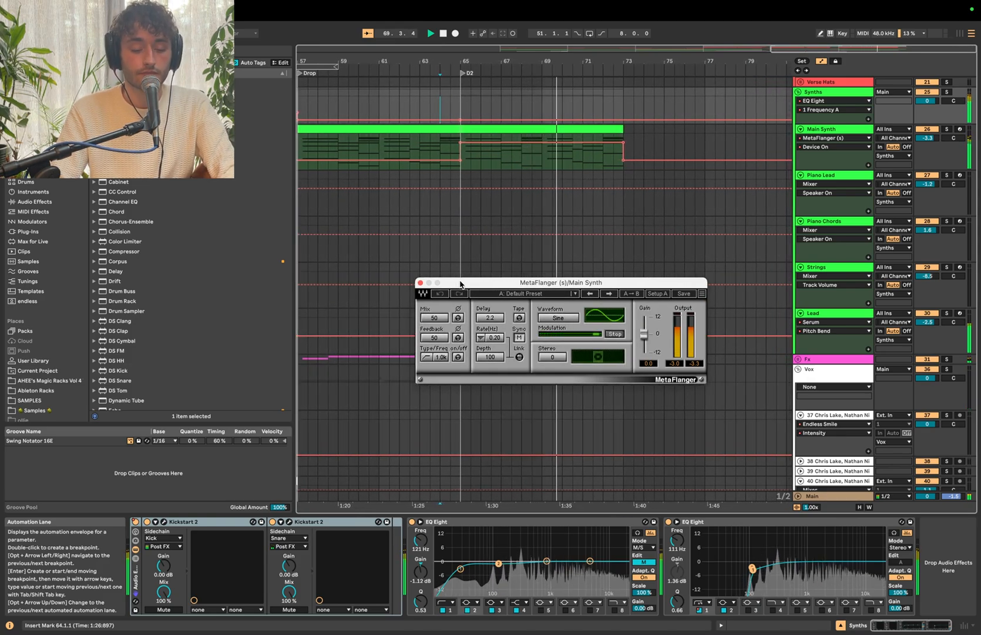
{"action": "left_click", "coordinate": [420, 283]}
- Examine the synth, lead and vocal tracks through the end of D2 around bar 72, stop playback and select vocal track 42
{"action": "scroll", "coordinate": [516, 270], "scroll_direction": "down", "scroll_amount": 5}
{"action": "scroll", "coordinate": [516, 269], "scroll_direction": "down", "scroll_amount": 4}
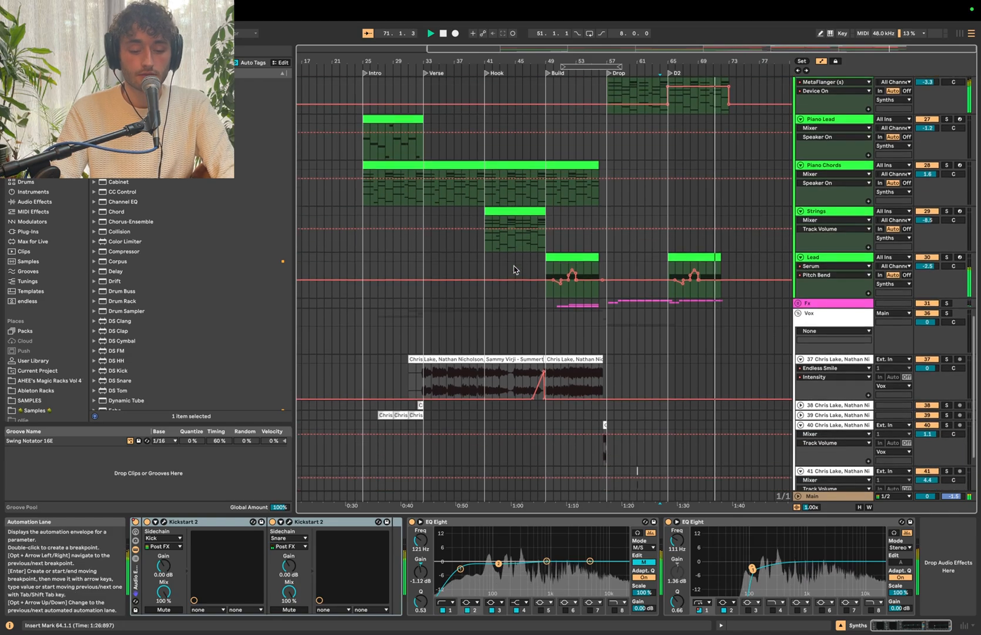
{"action": "scroll", "coordinate": [648, 275], "scroll_direction": "down", "scroll_amount": 1}
{"action": "scroll", "coordinate": [648, 275], "scroll_direction": "up", "scroll_amount": 5}
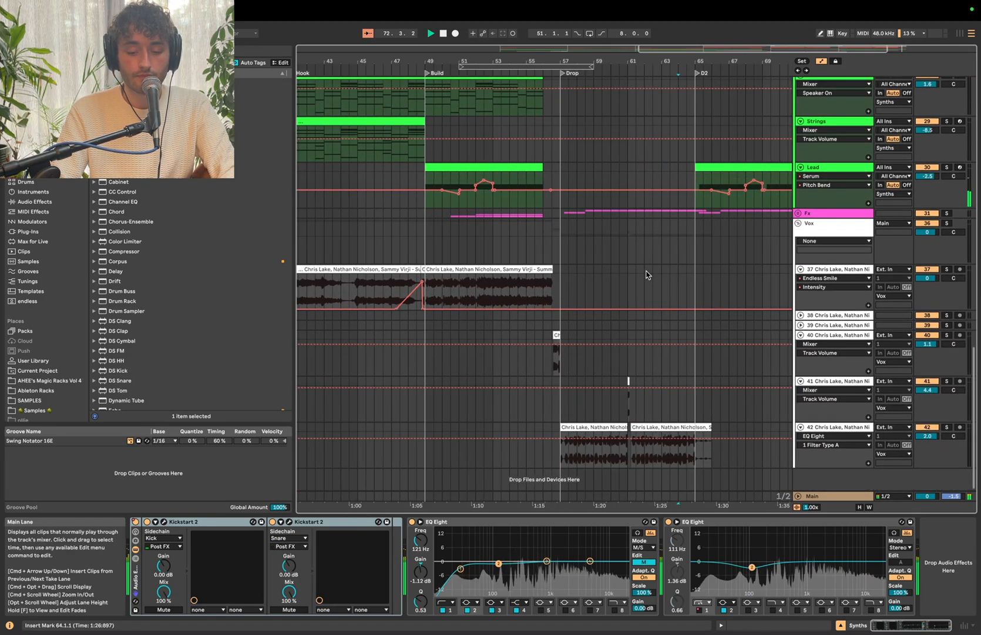
{"action": "scroll", "coordinate": [647, 275], "scroll_direction": "up", "scroll_amount": 5}
{"action": "scroll", "coordinate": [647, 275], "scroll_direction": "right", "scroll_amount": 2}
{"action": "scroll", "coordinate": [648, 275], "scroll_direction": "up", "scroll_amount": 2}
{"action": "scroll", "coordinate": [648, 275], "scroll_direction": "down", "scroll_amount": 5}
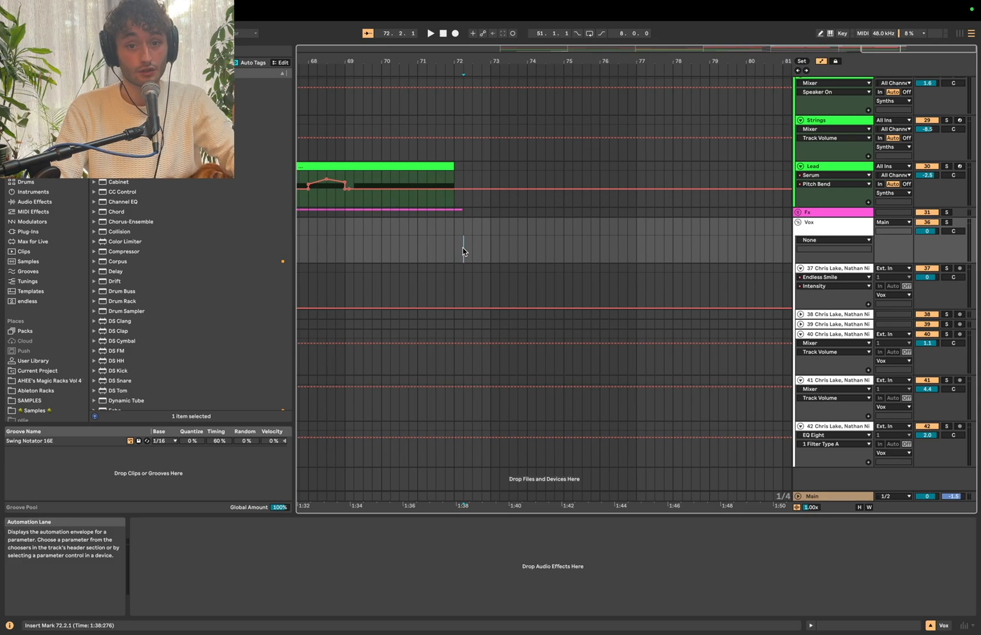
{"action": "left_click", "coordinate": [829, 429]}
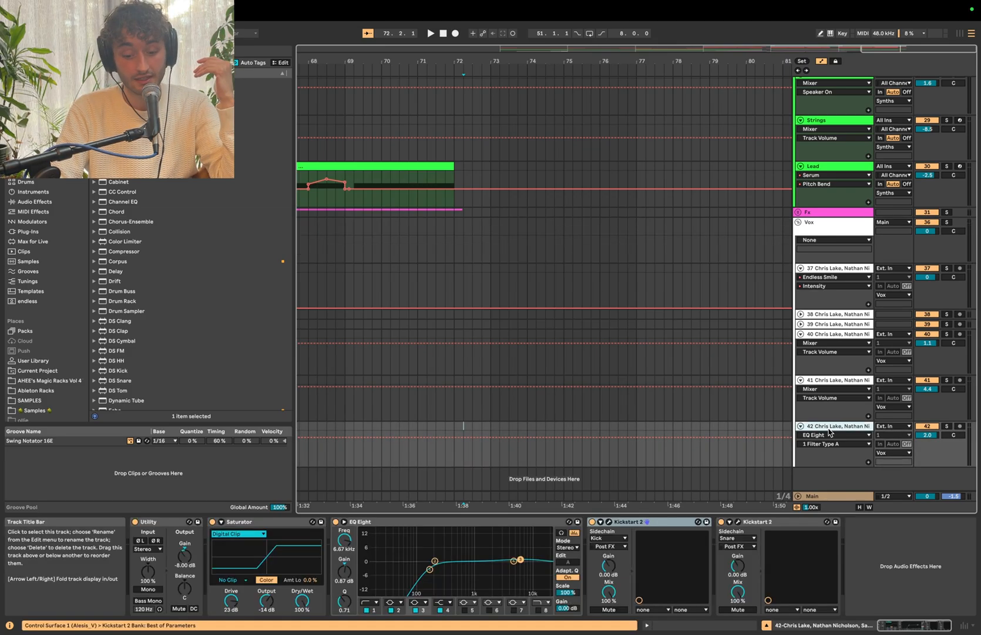